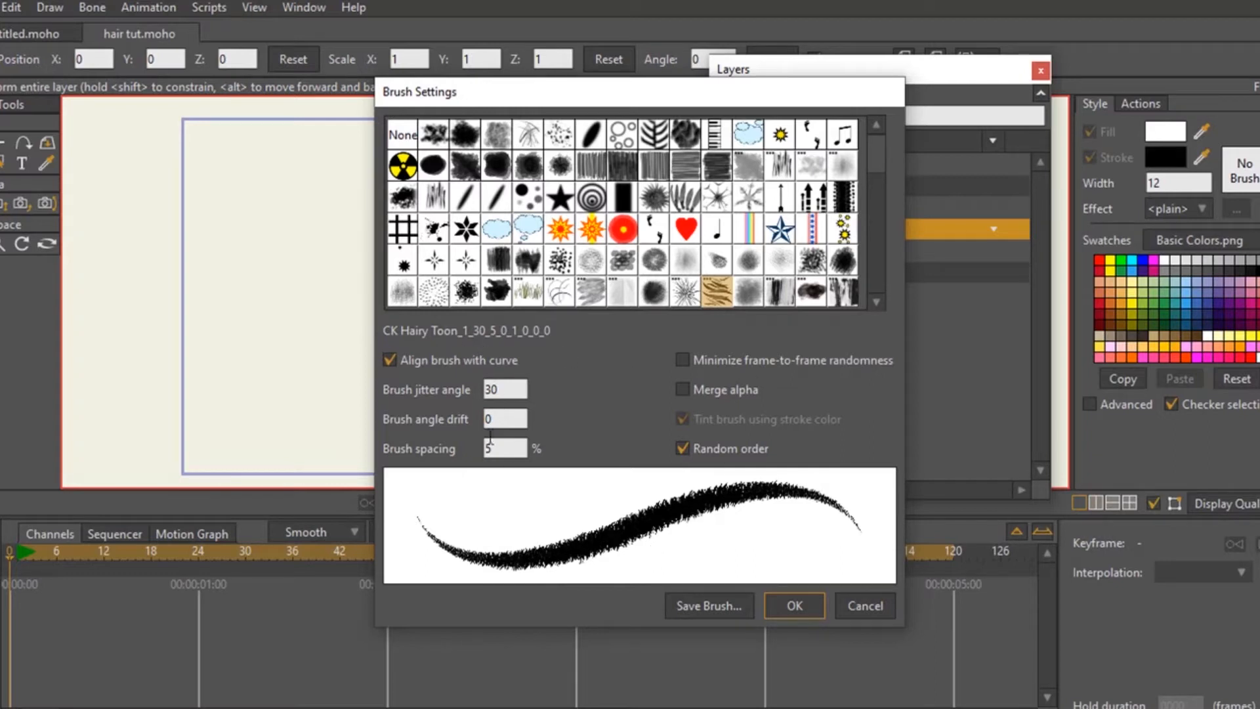
- Set the CK Hairy Toon brush's jitter angle to 0 and angle drift to -10, and apply the brush settings
double_click(507, 387)
type("25")
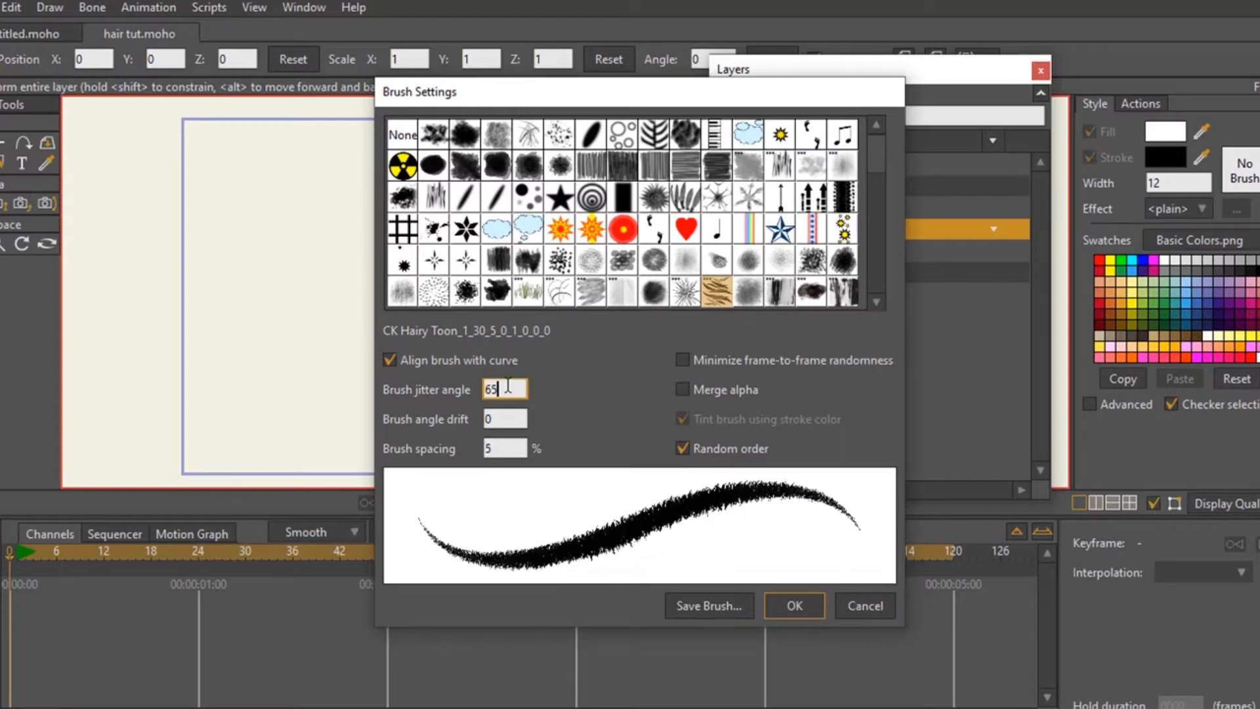
double_click(503, 418)
type("-70")
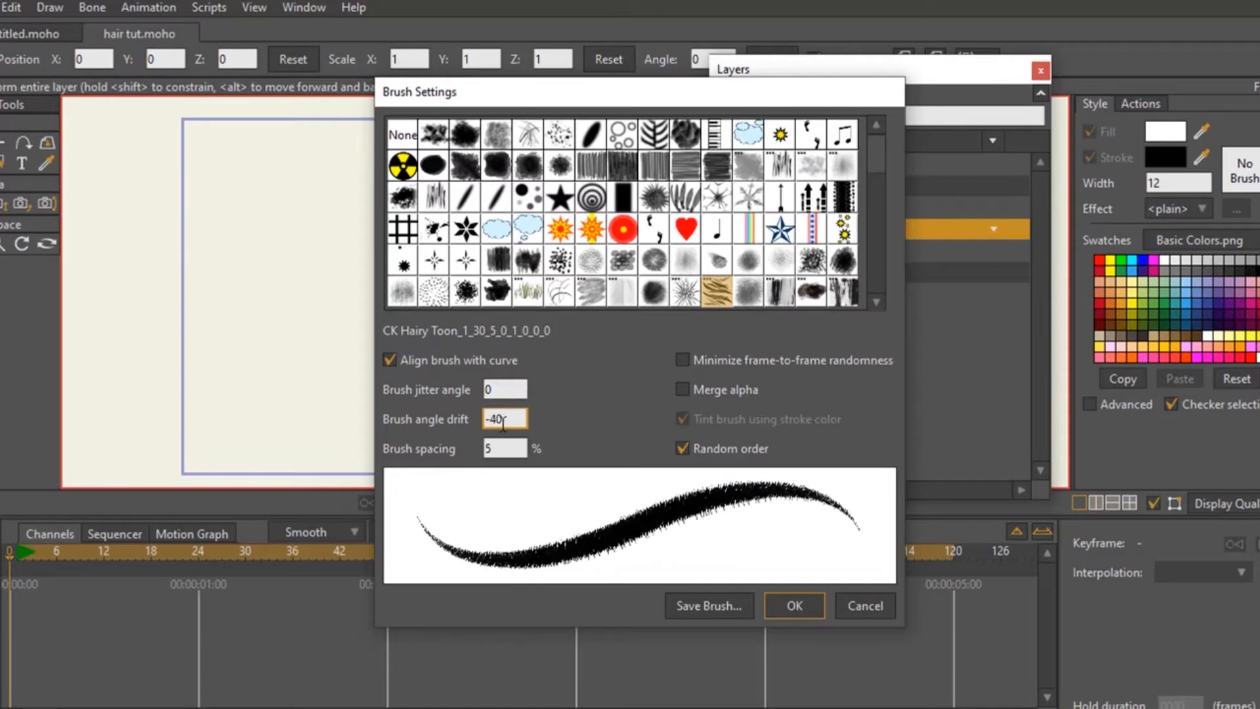
key("BackSpace")
key("BackSpace")
type("10")
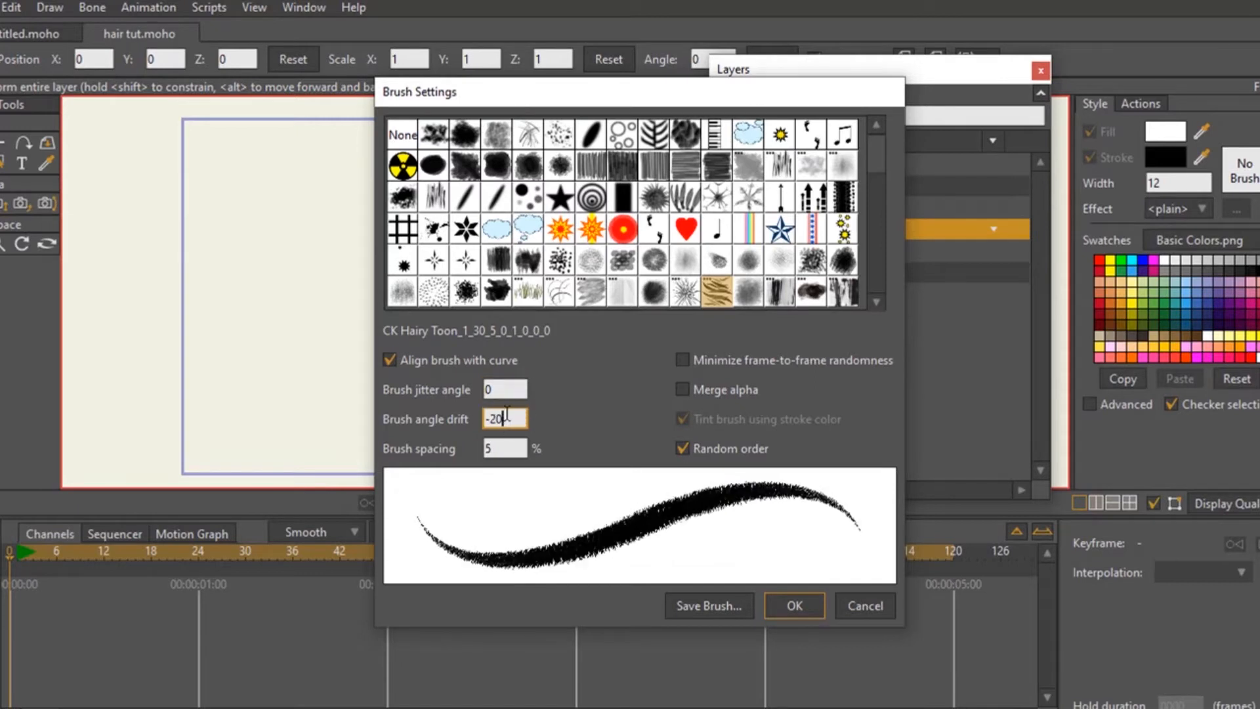
key("Return")
- Show Layer 3 of the male group and examine the head's hair texture in a render preview at 37% zoom
left_click(726, 251)
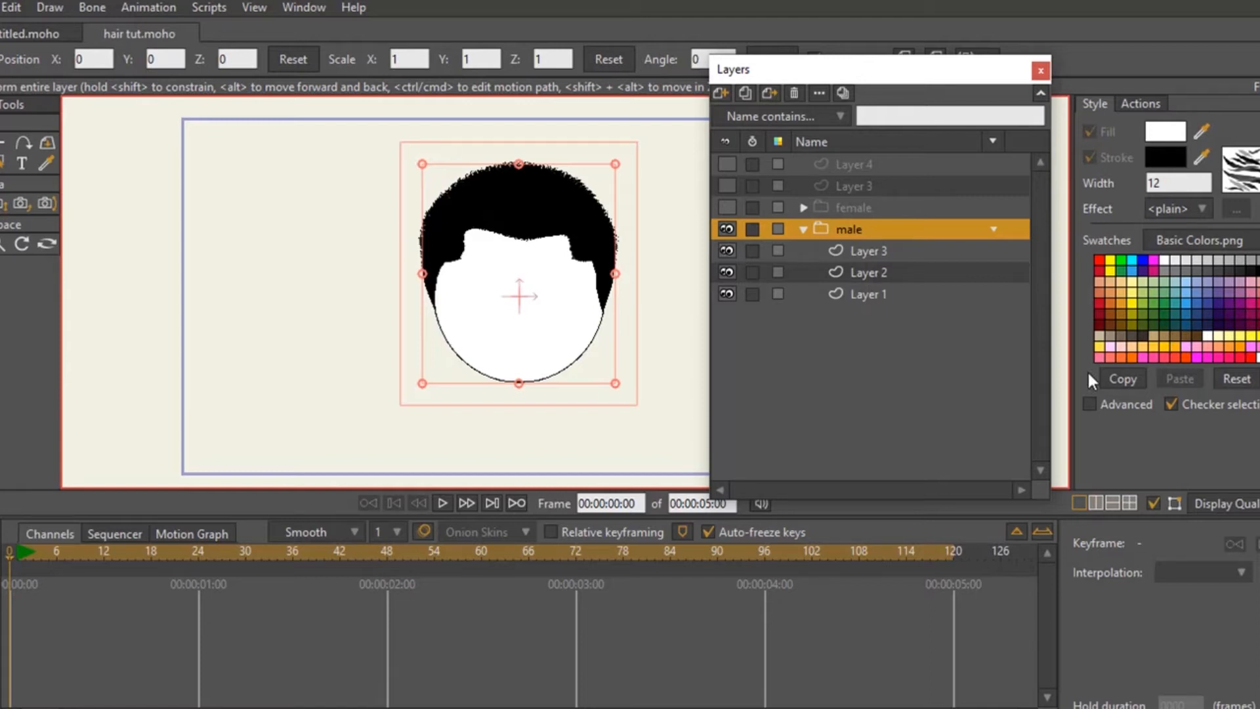
key("ctrl+r")
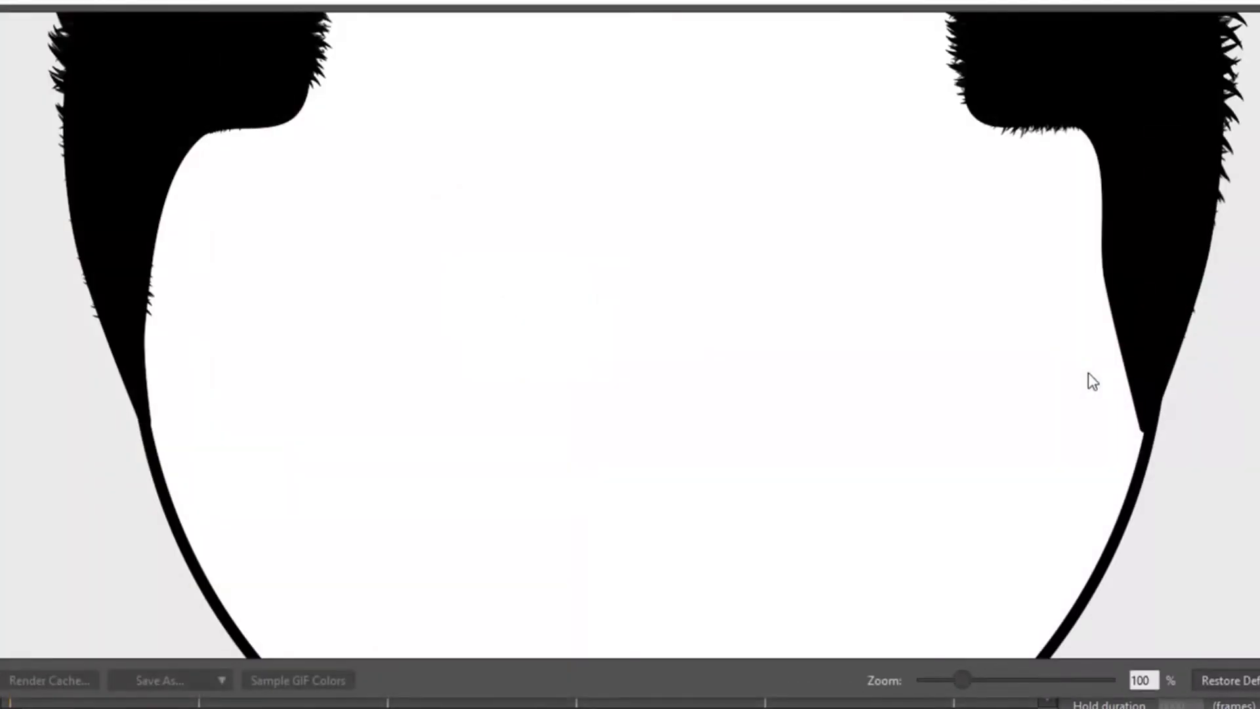
left_click_drag(962, 680, 931, 679)
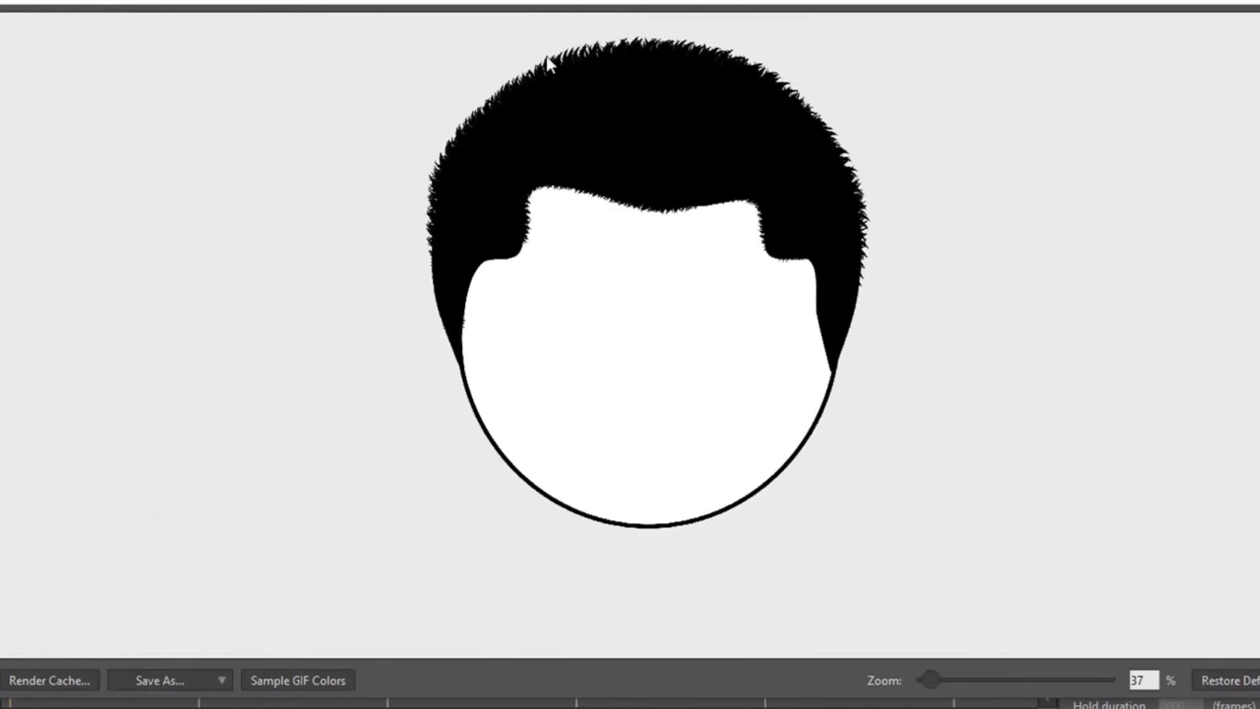
left_click(1238, 2)
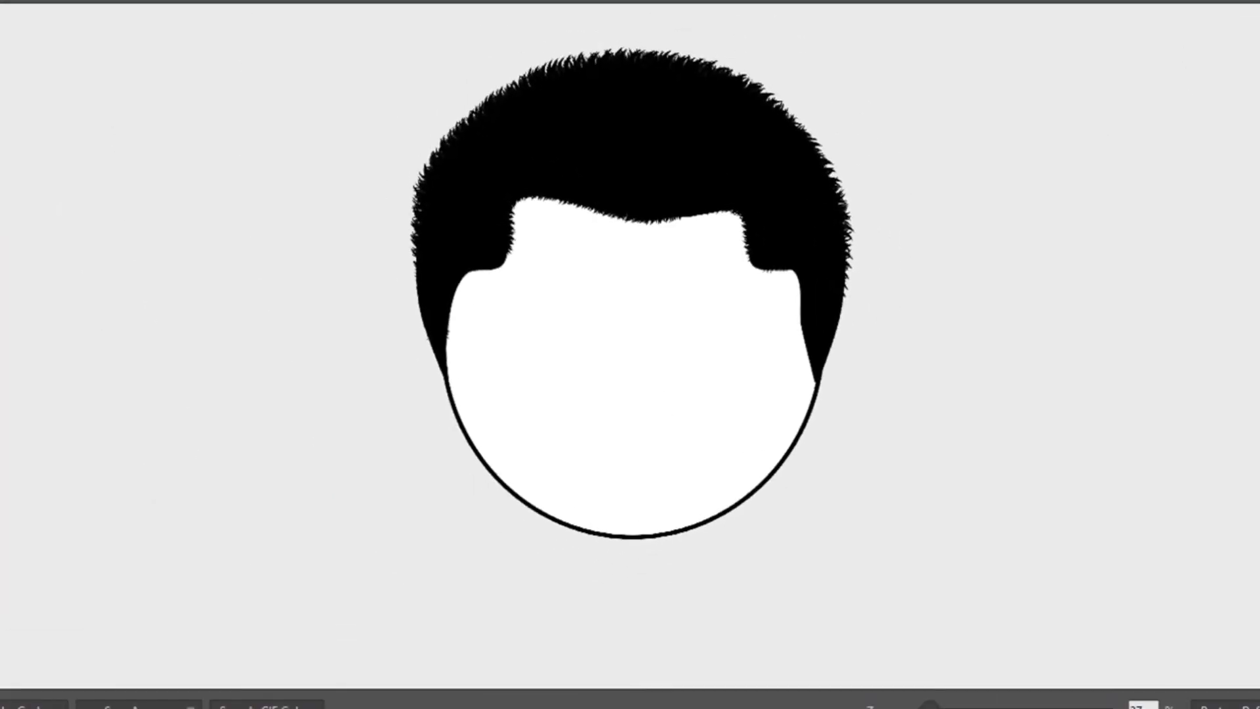
left_click(1257, 2)
left_click_drag(509, 297, 425, 283)
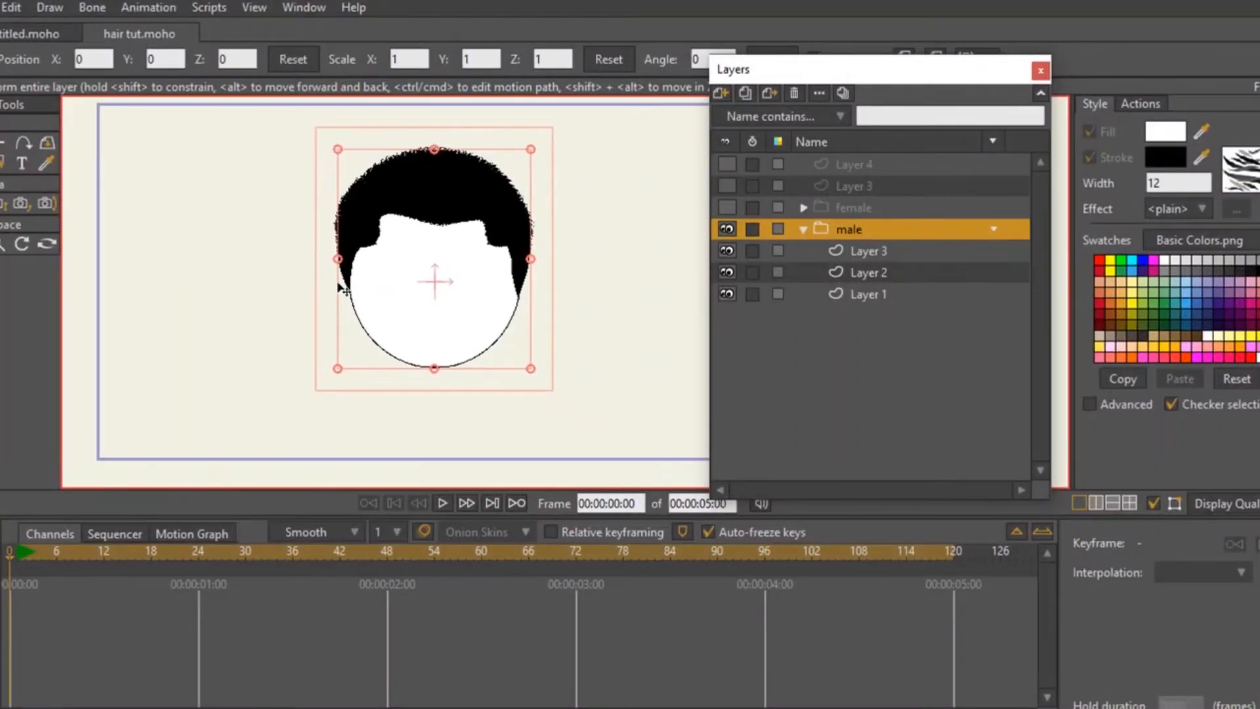
- Hide the textured hair in Layer 3 of the male group, checking Layer 2 by switching its visibility off and on
left_click(873, 251)
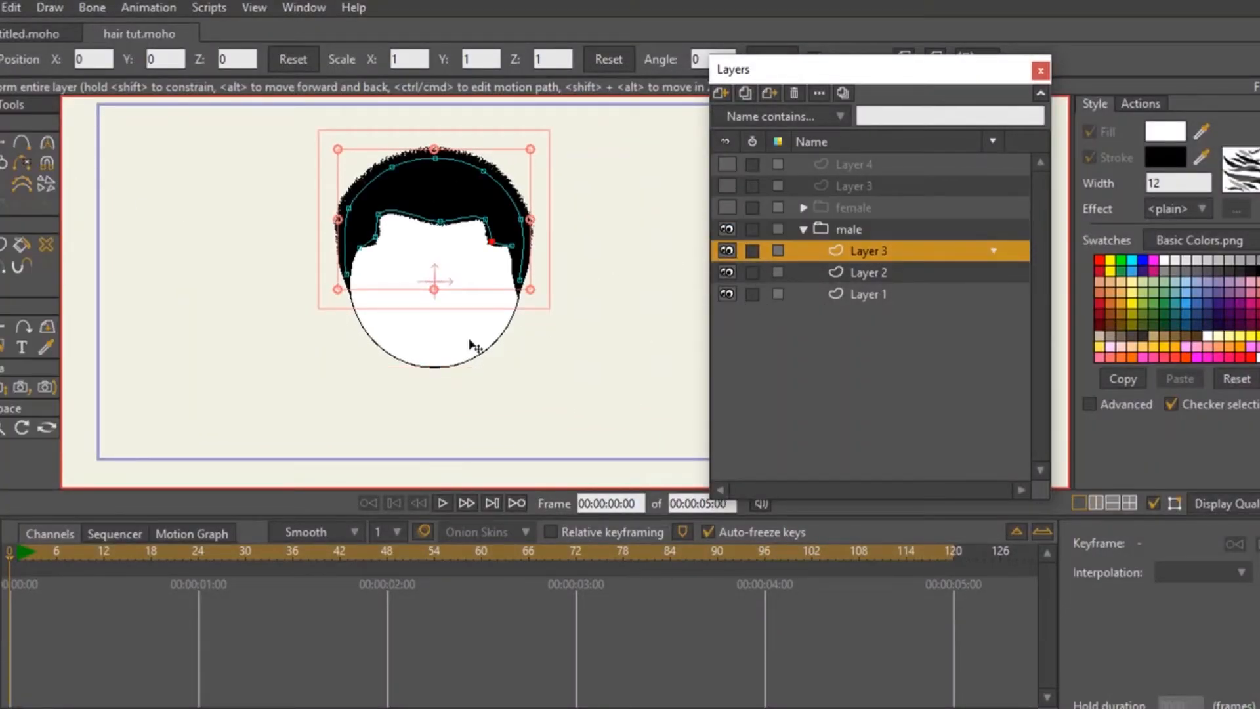
left_click(21, 142)
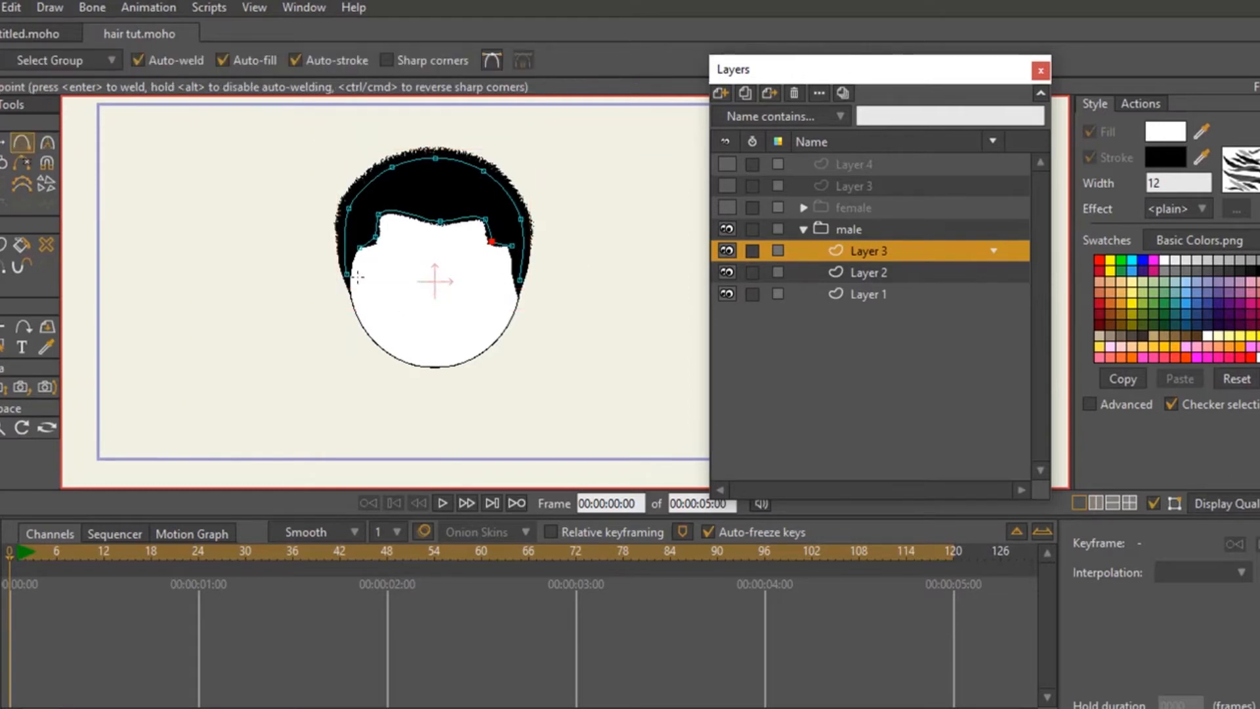
left_click(727, 250)
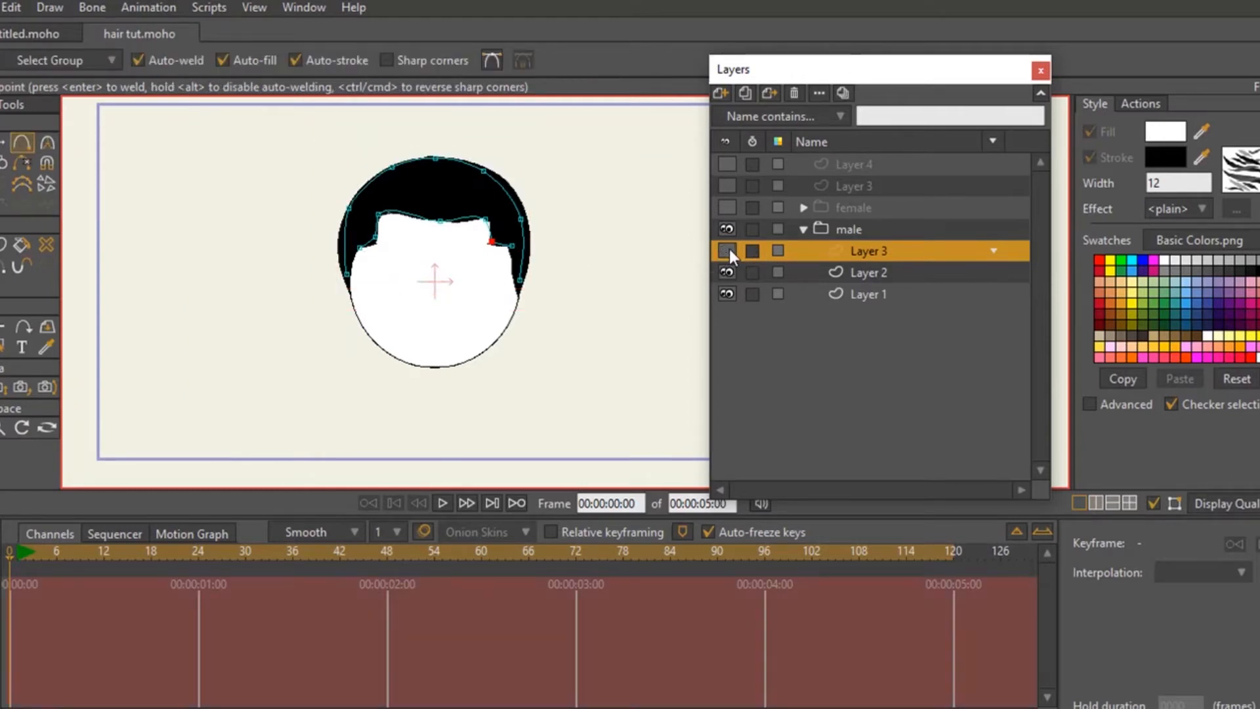
left_click(726, 272)
left_click(727, 271)
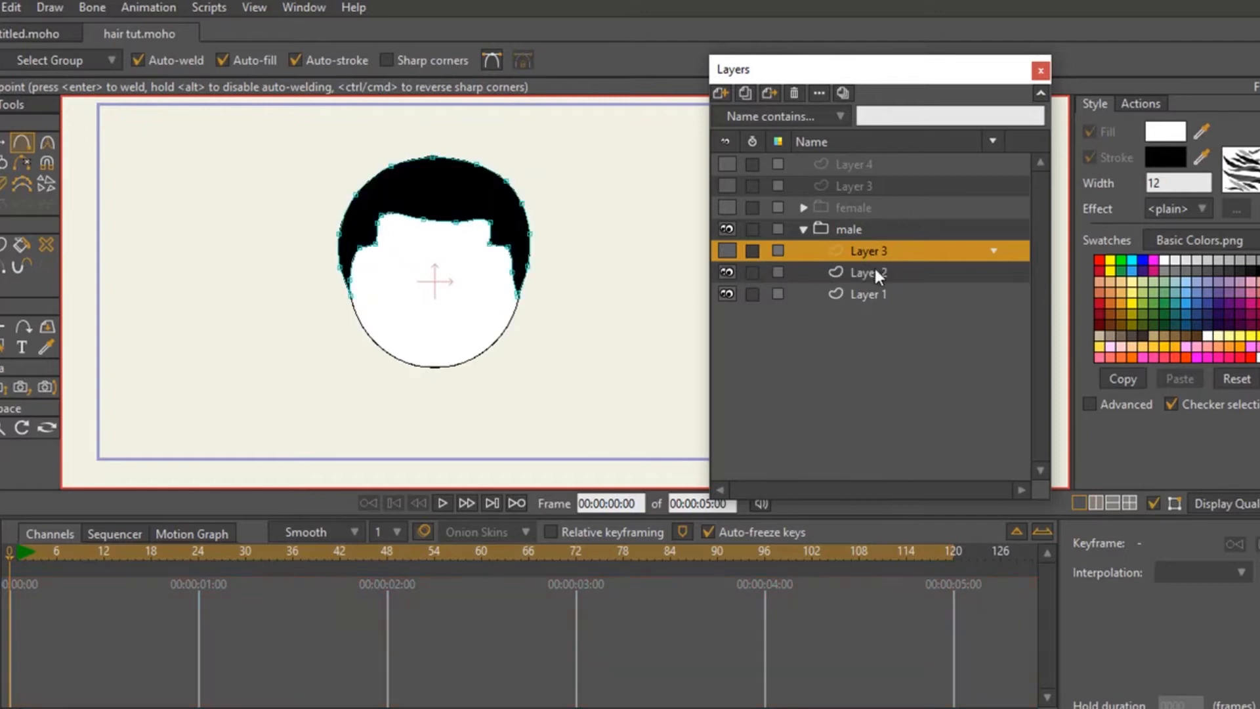
- On Layer 2 of the male group, draw a closed hair outline beside the head and fill it black
left_click(855, 273)
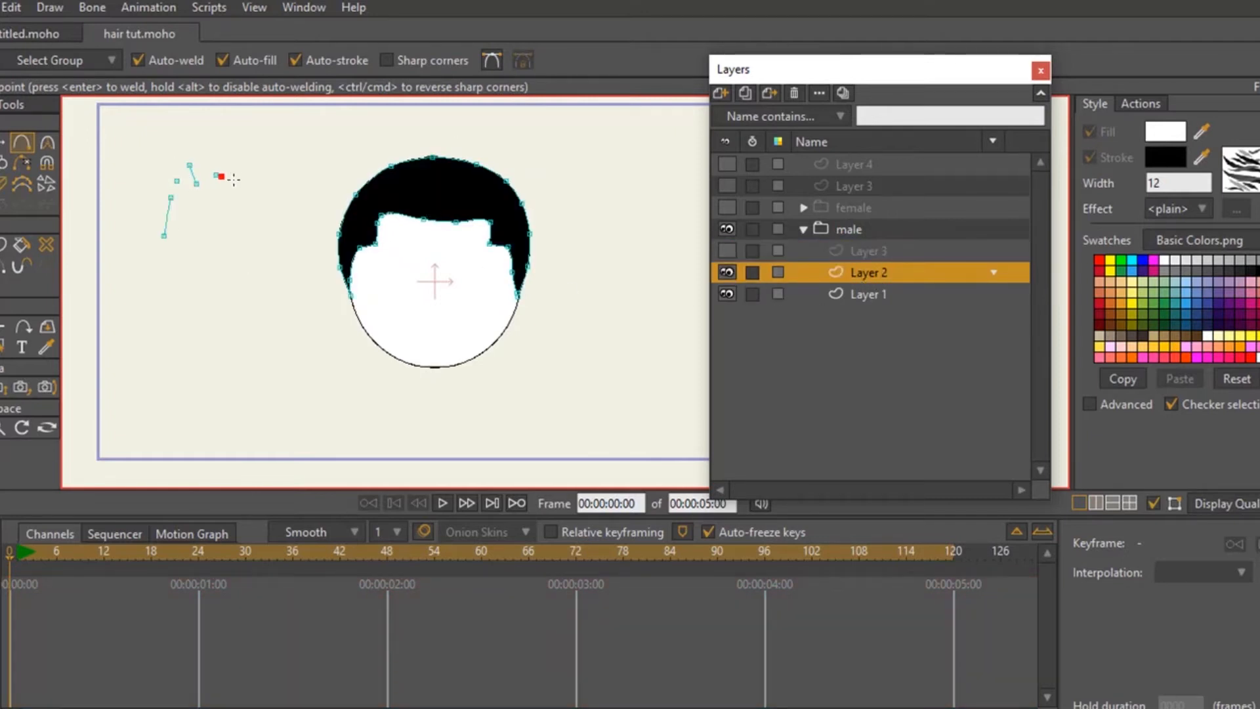
key("alt+s")
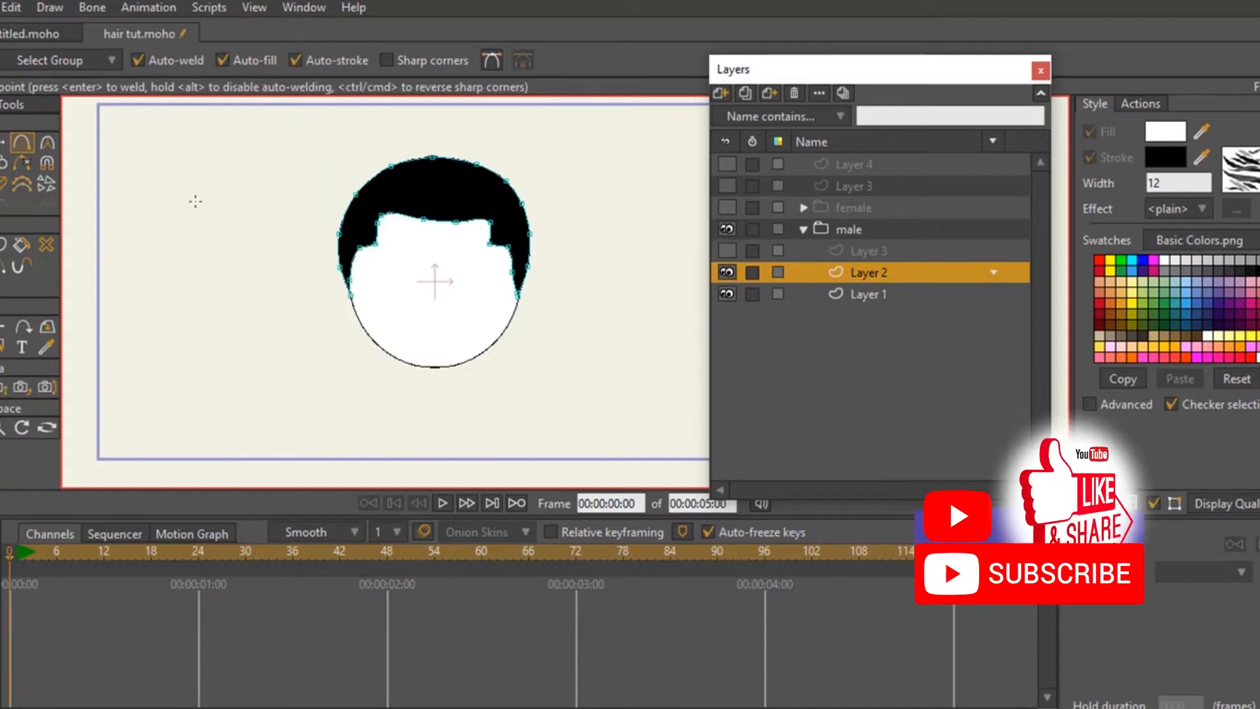
mouse_move(165, 197)
left_mouse_down()
mouse_move(208, 153)
mouse_move(263, 168)
left_mouse_up()
left_click_drag(263, 168, 279, 205)
left_click_drag(279, 204, 277, 227)
left_click_drag(276, 227, 255, 215)
left_click_drag(255, 215, 164, 197)
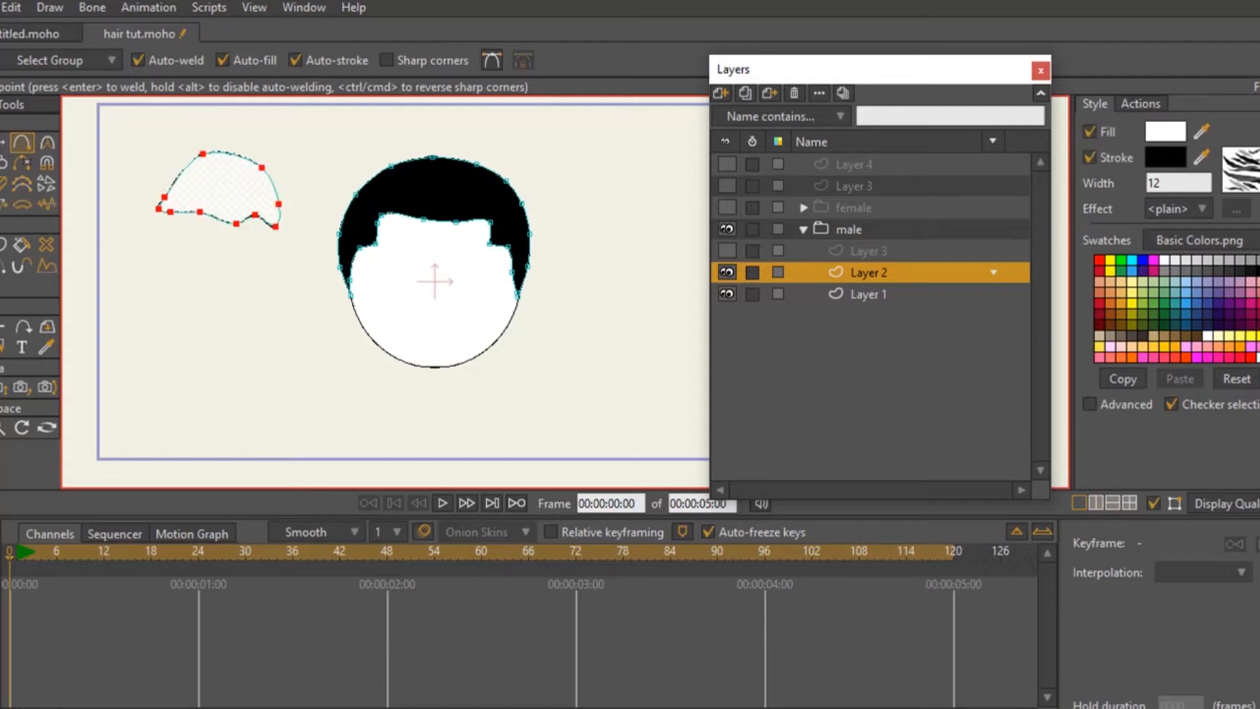
left_click(1255, 270)
key("g")
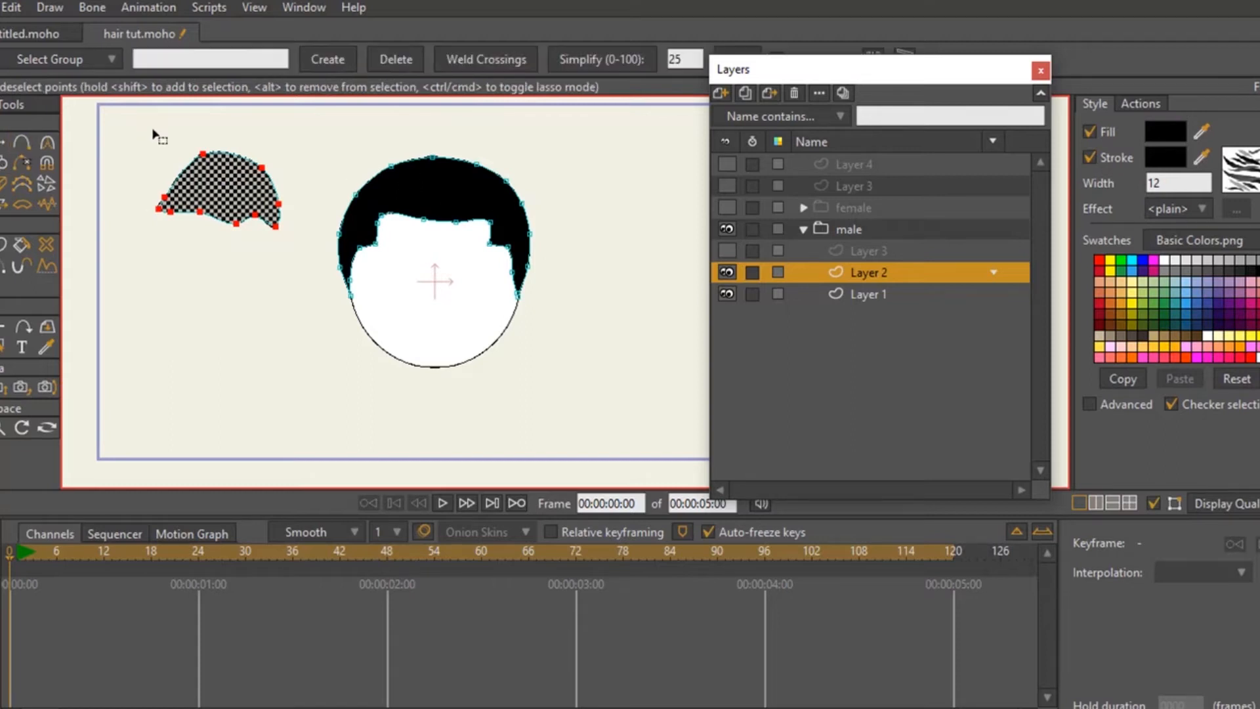
left_click(155, 131)
- Reposition the new hair shape's points to form an arch with a side lock hanging down at each end
left_click(5, 143)
left_click_drag(172, 187, 289, 181)
left_click_drag(273, 231, 278, 229)
left_click_drag(161, 225, 158, 235)
- Add points along the inner edges of both side locks and shape the hairline and right tip with them
key("a")
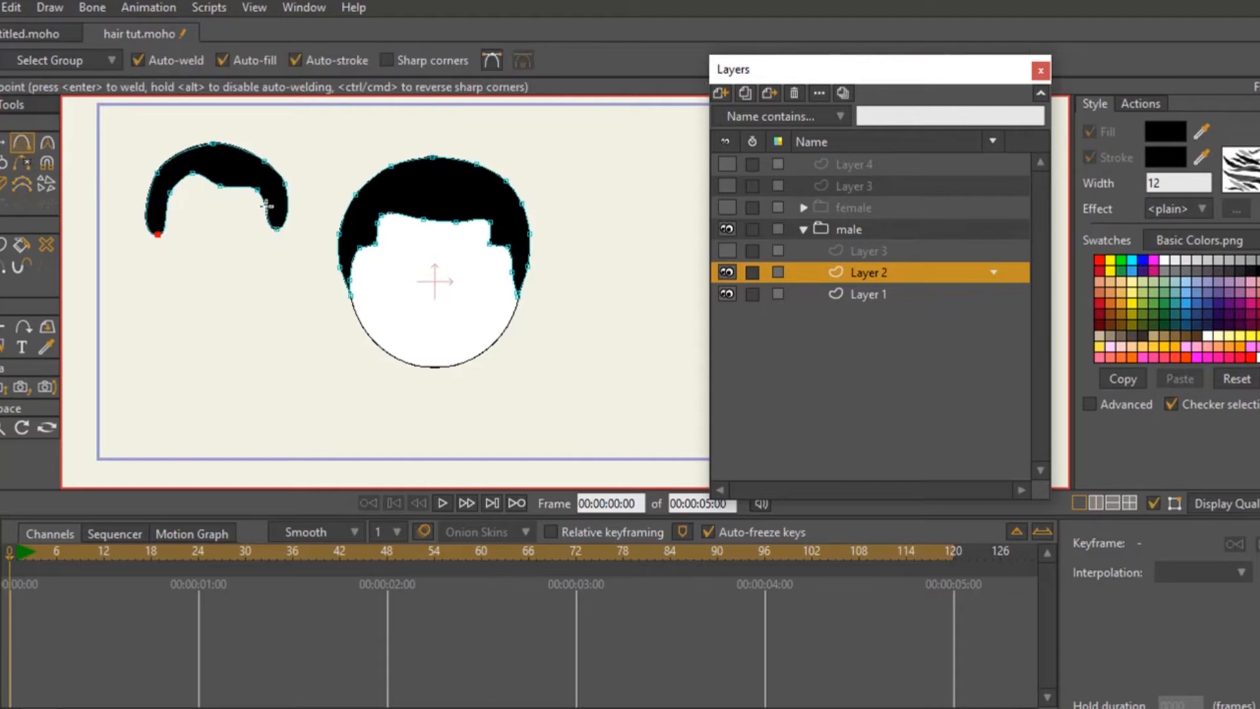
left_click_drag(257, 206, 251, 213)
left_click_drag(166, 207, 172, 177)
left_click(4, 143)
left_click_drag(258, 189, 277, 240)
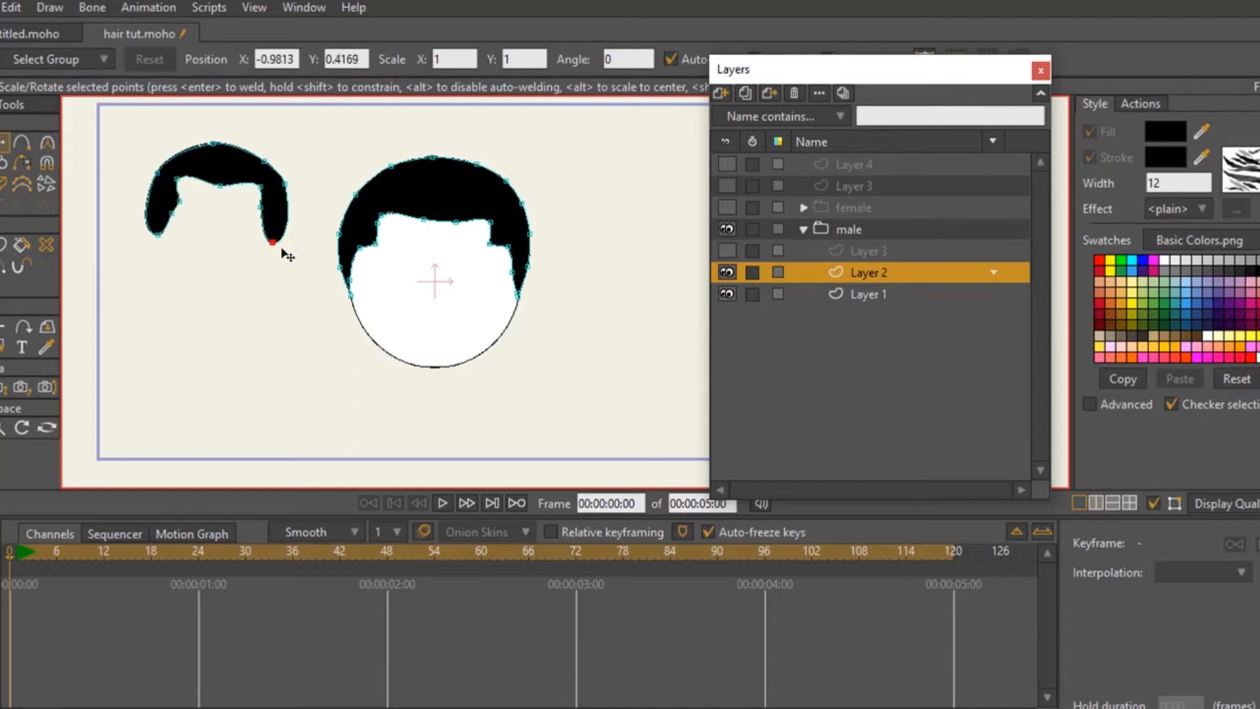
- Turn the lowest point of each side lock on the new hair shape into a sharp peak
key("ctrl+p")
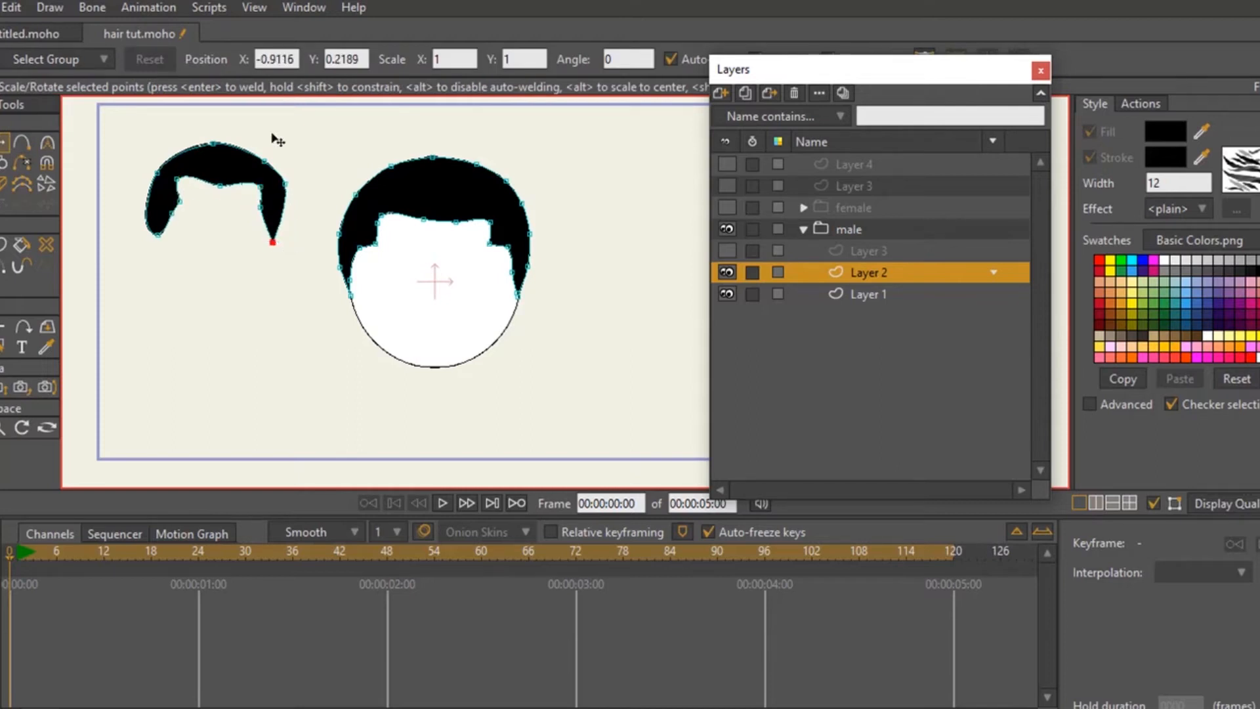
left_click(159, 239)
key("Return")
key("o")
left_click(159, 233)
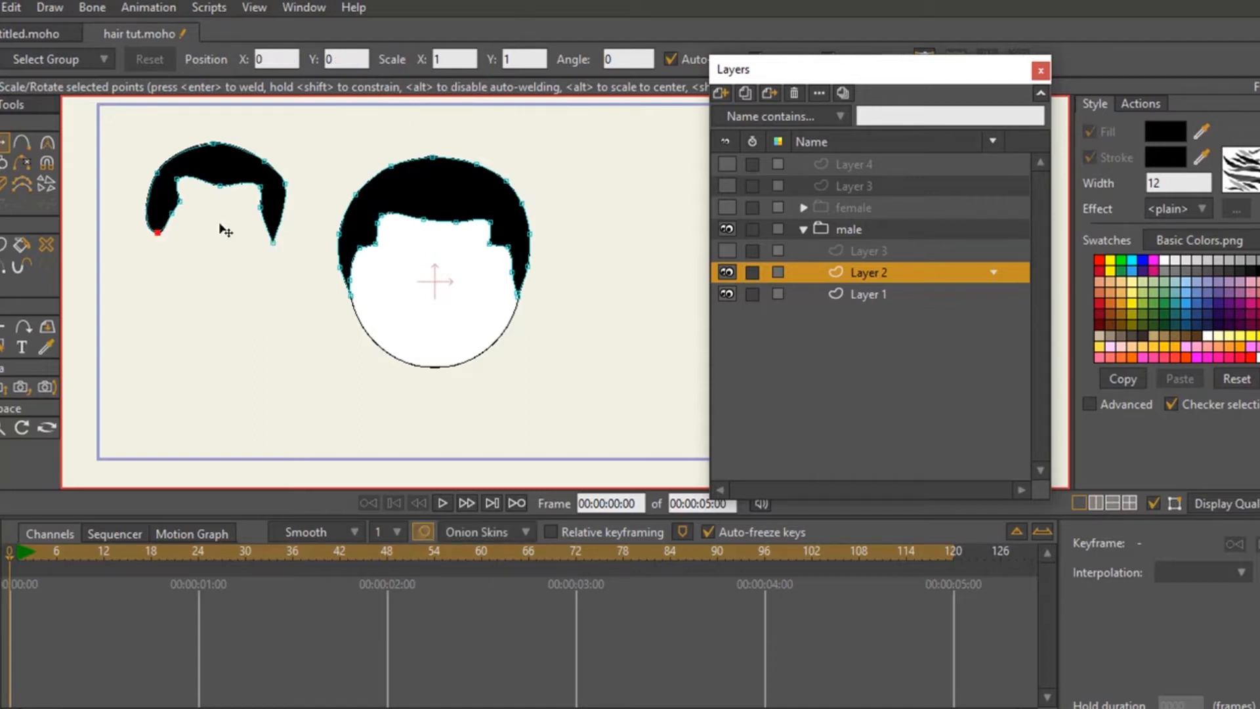
key("ctrl+p")
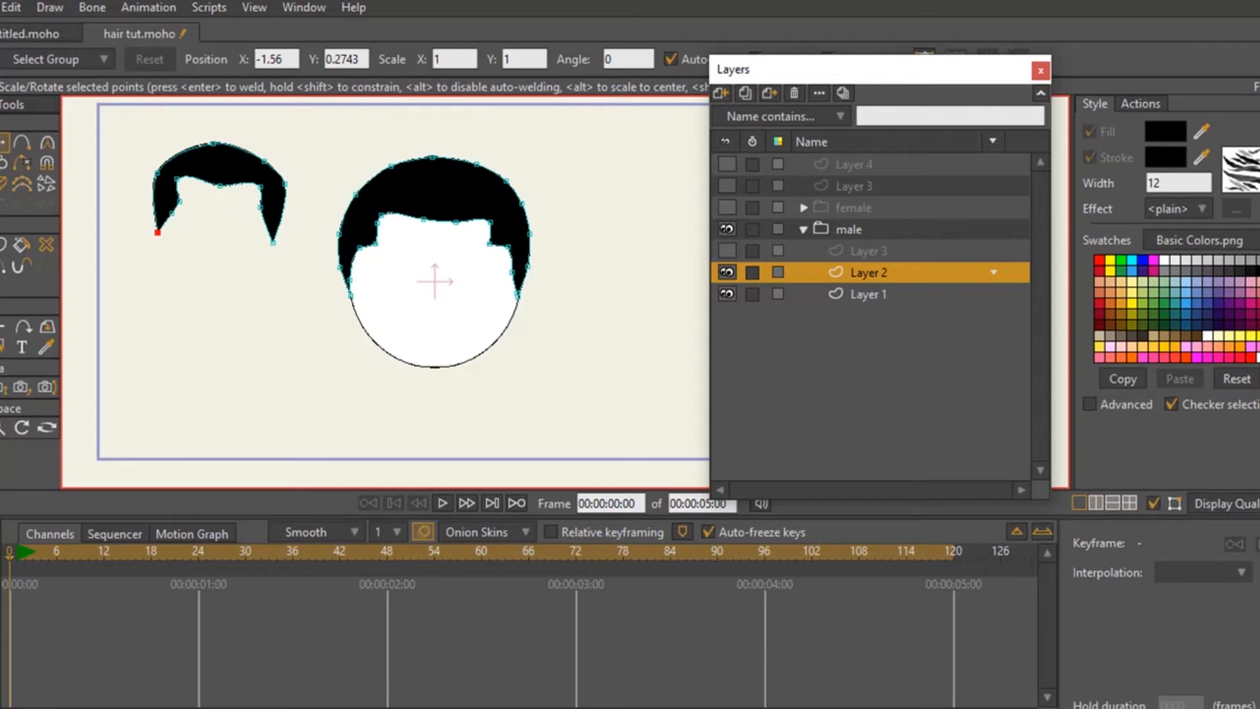
- Fine-tune individual points of the new hair shape to even out its hairline and the two side locks
key("g")
left_click_drag(312, 281, 128, 131)
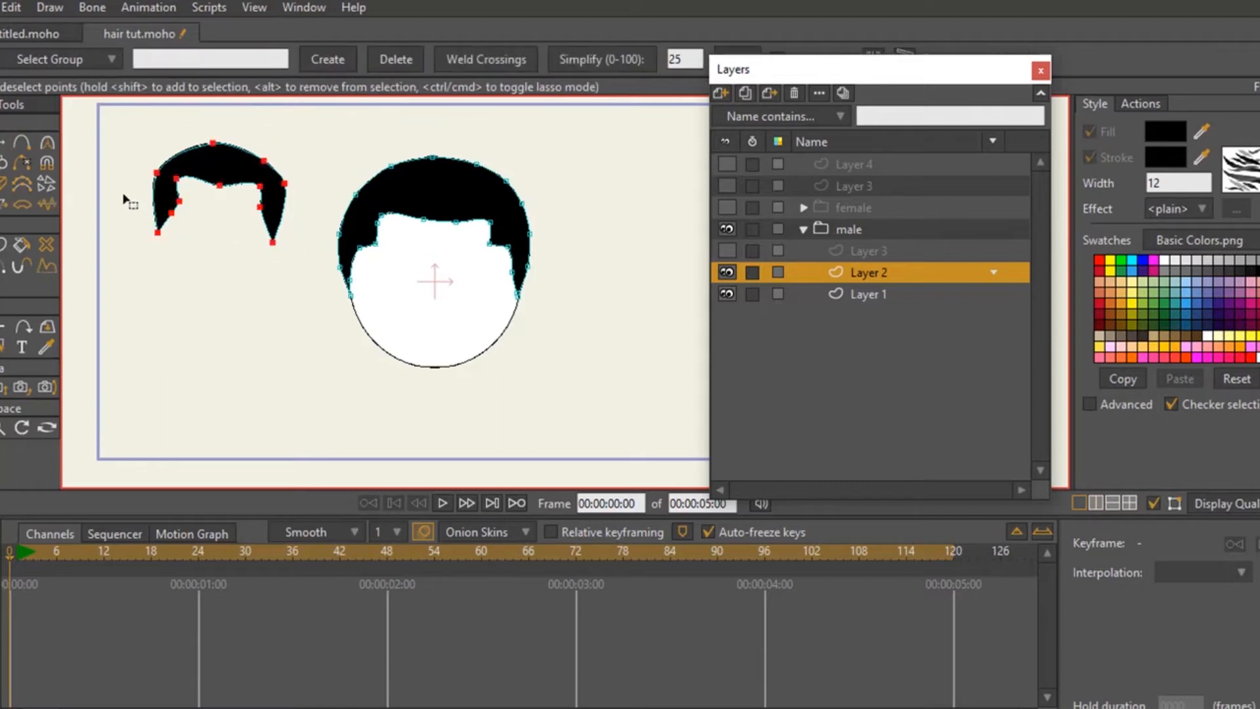
left_click(2, 143)
left_click_drag(294, 207, 259, 181)
key("g")
left_click(78, 150)
left_click(2, 143)
left_click_drag(176, 182, 179, 181)
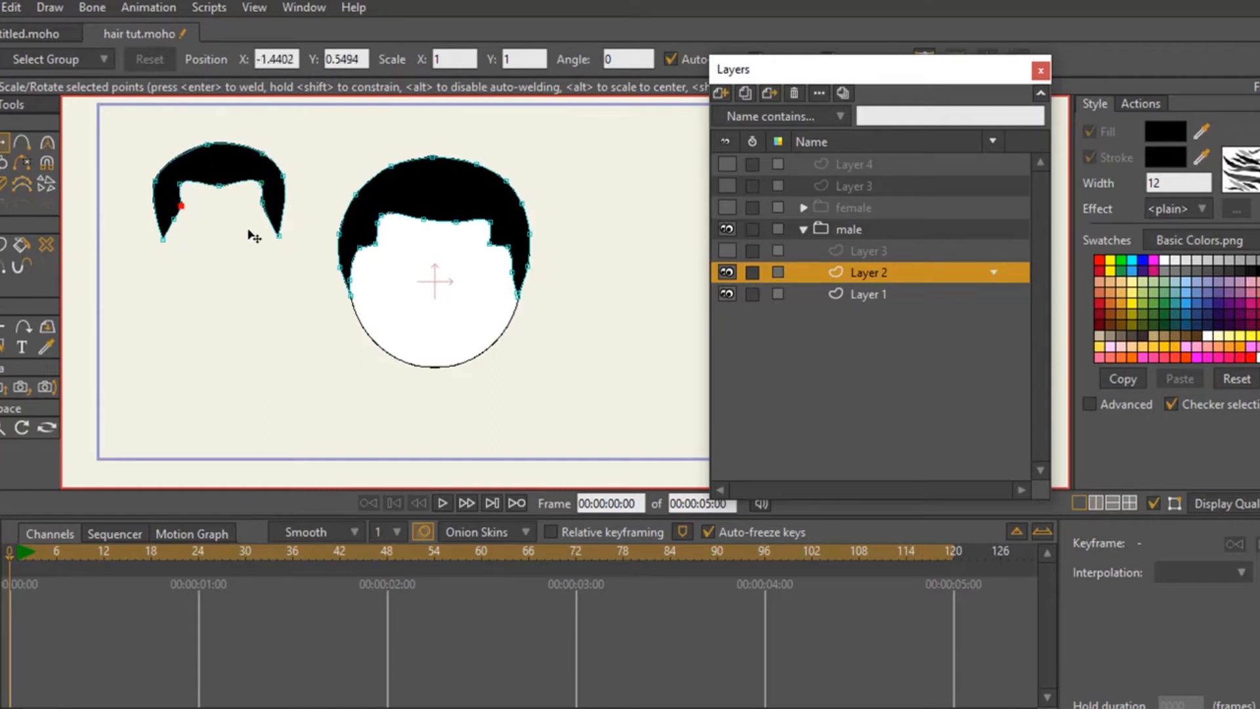
left_click_drag(280, 235, 276, 234)
left_click_drag(162, 239, 162, 242)
- Select all points of the new hair shape and enlarge it to about the size of the head's existing hair
key("g")
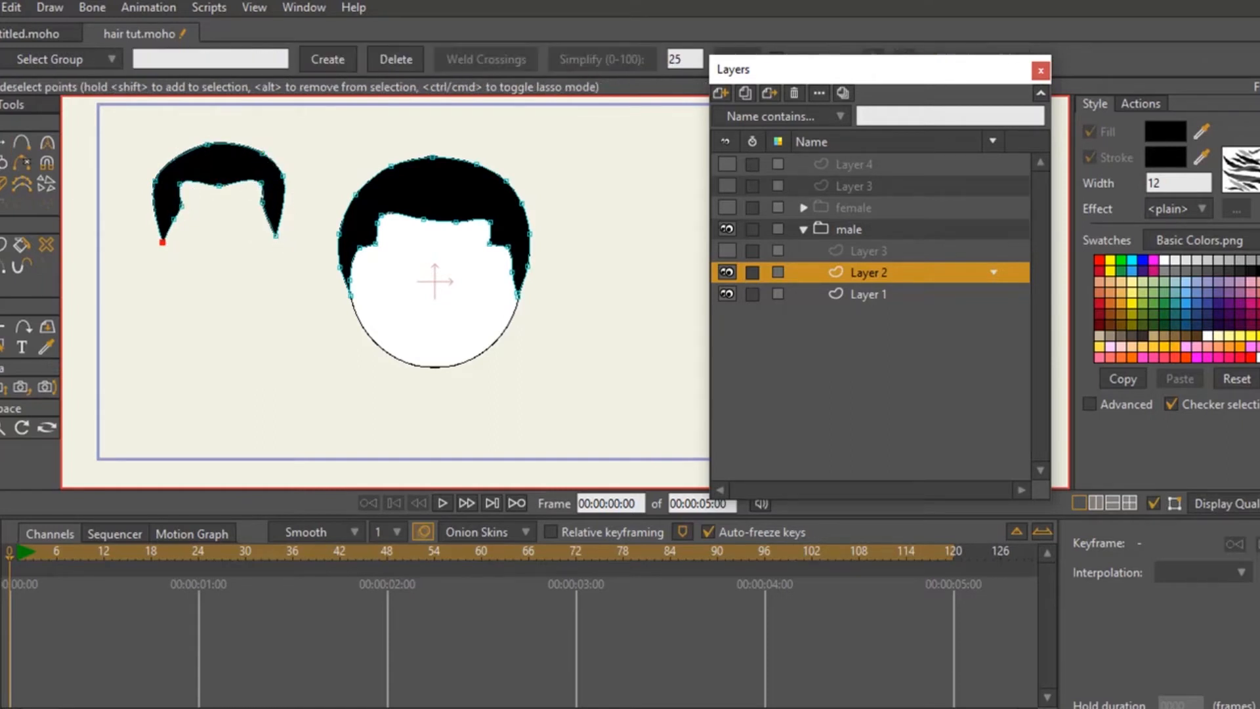
left_click_drag(132, 141, 305, 288)
key("t")
left_click_drag(284, 151, 247, 197)
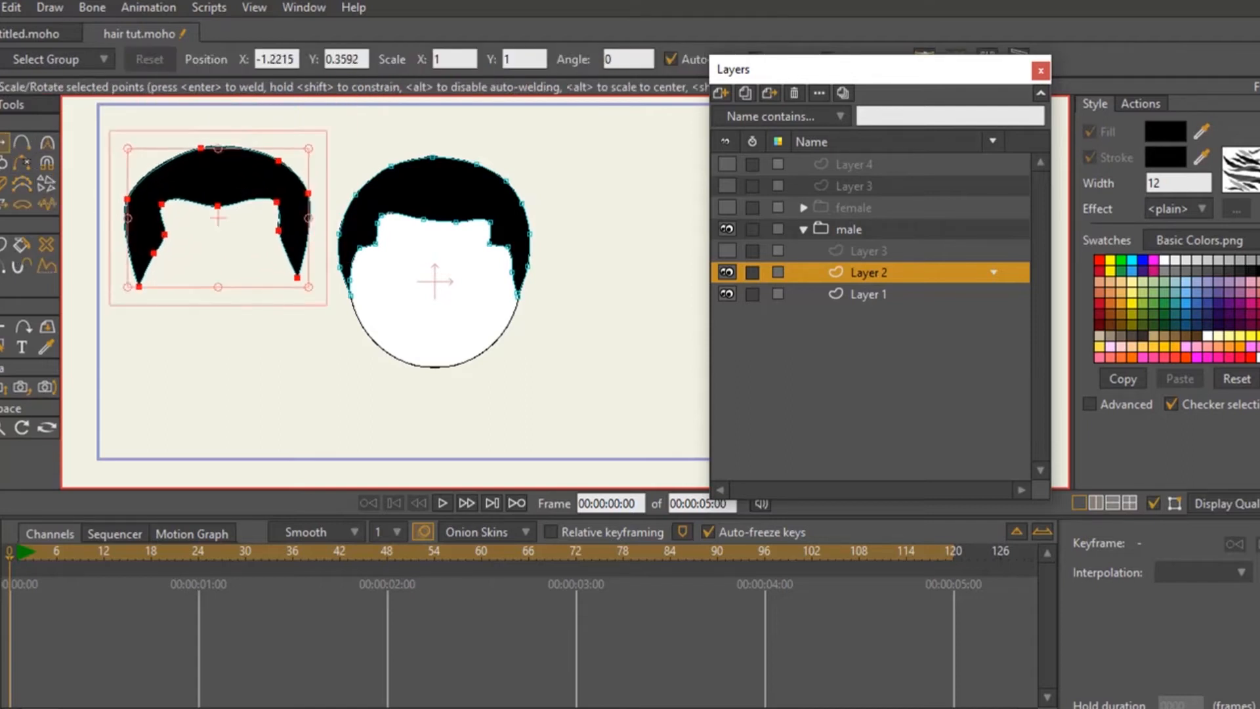
- Create a shape with both fill and stroke from the new hair outline
key("w")
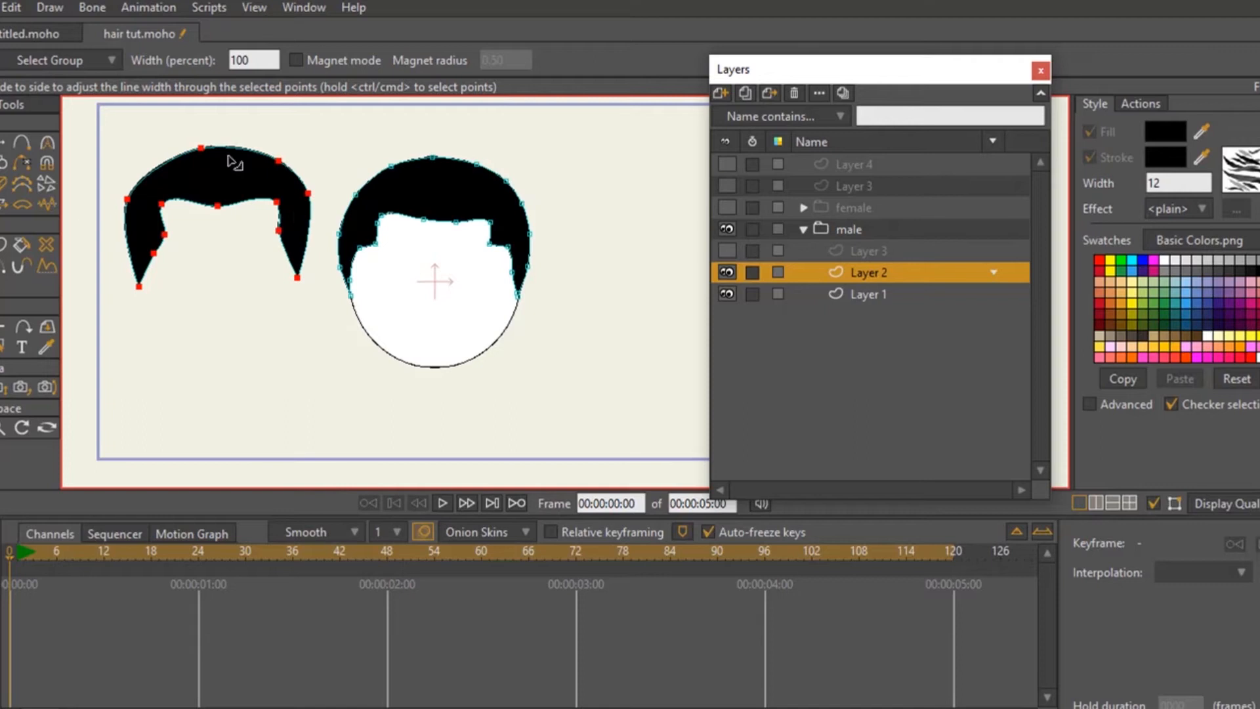
left_click(5, 244)
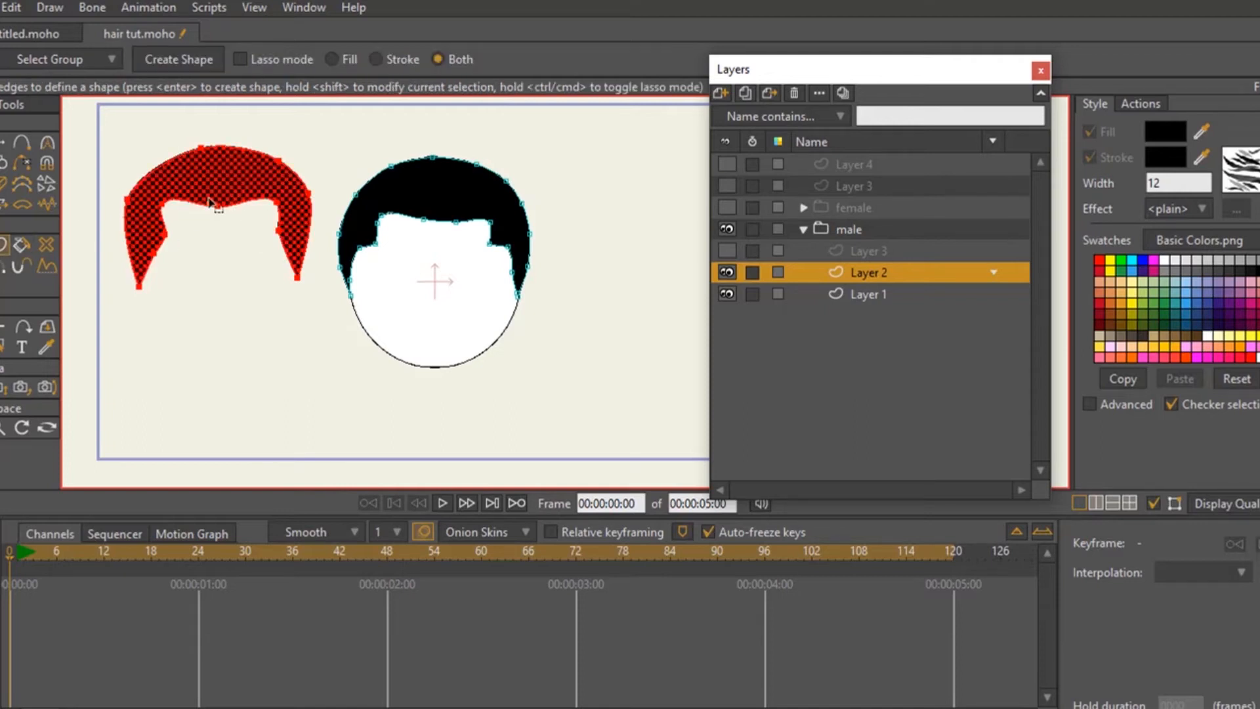
key("Return")
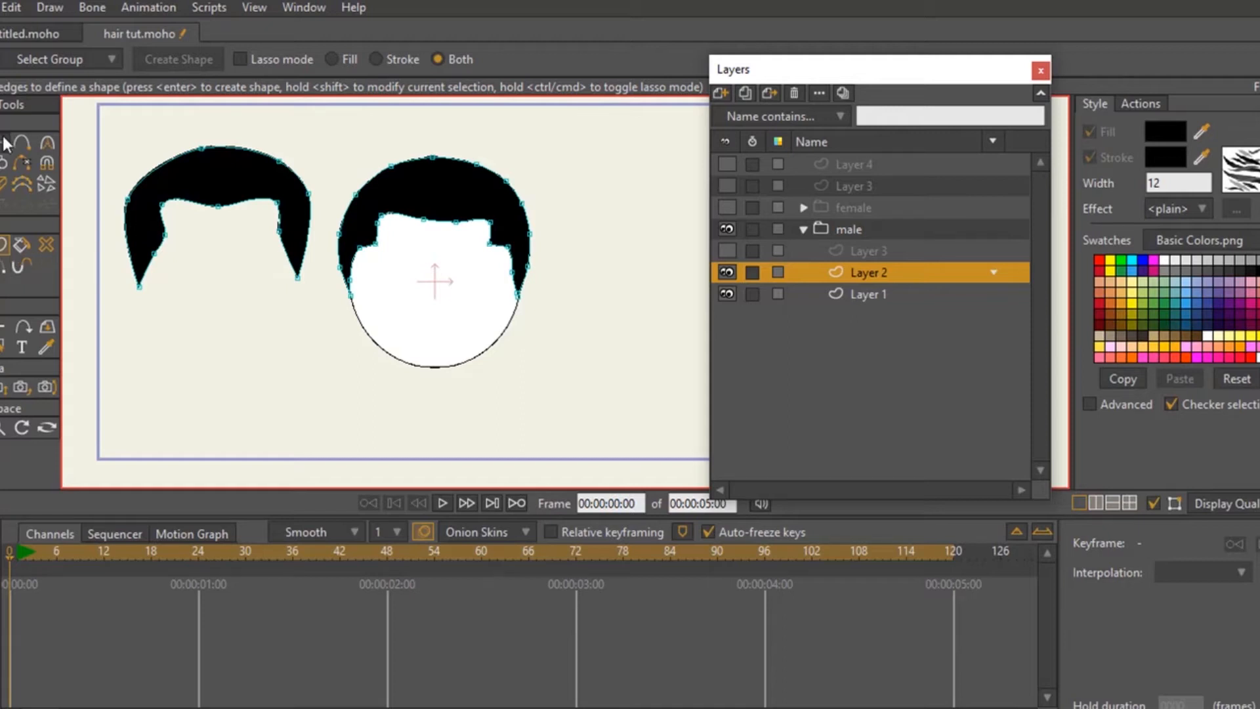
left_click(176, 173)
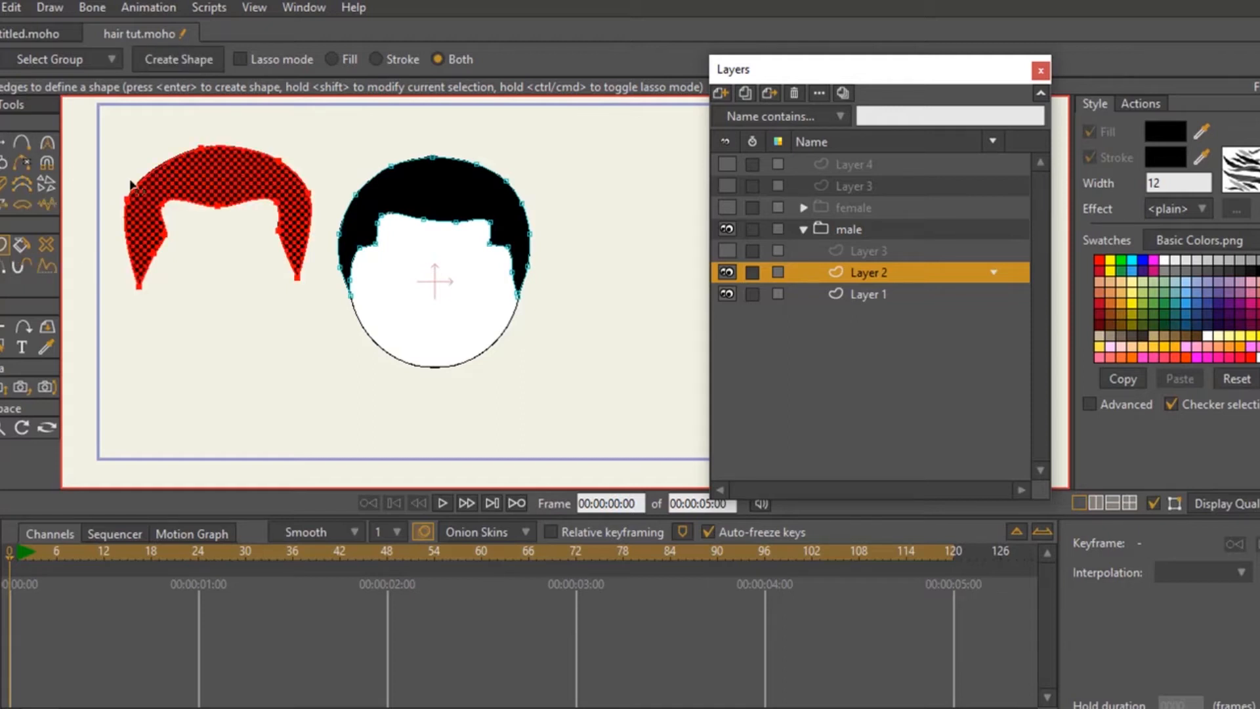
key("Return")
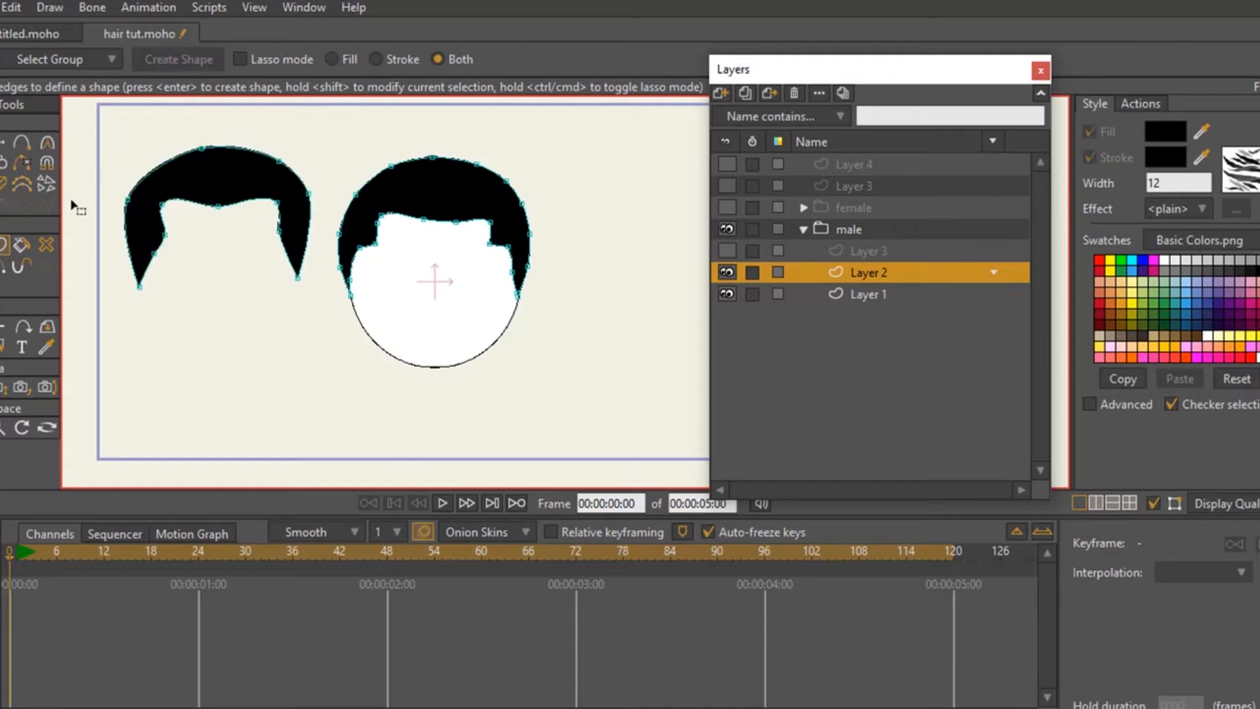
- Adjust the line width through all points of the new hair shape and render a preview of its edges
left_click(4, 267)
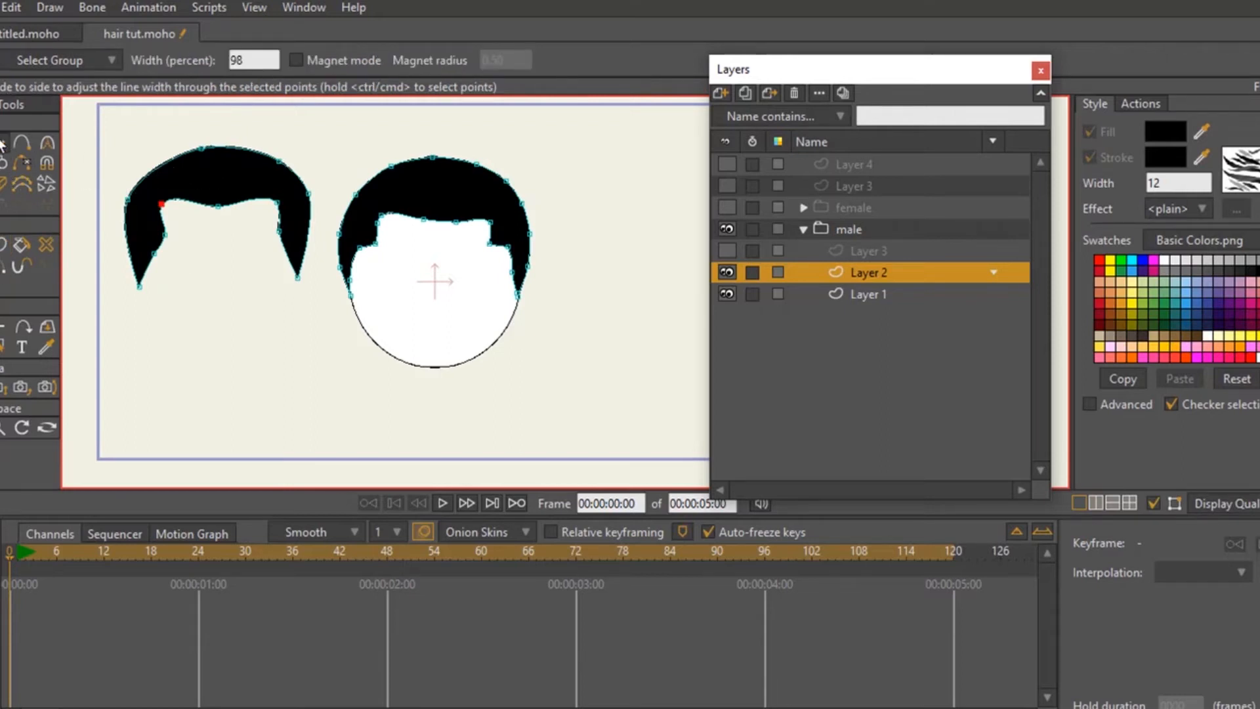
left_click(4, 142)
double_click(161, 165)
left_click(3, 268)
mouse_move(295, 170)
left_mouse_down()
mouse_move(515, 168)
mouse_move(435, 175)
mouse_move(299, 151)
left_mouse_up()
key("ctrl+r")
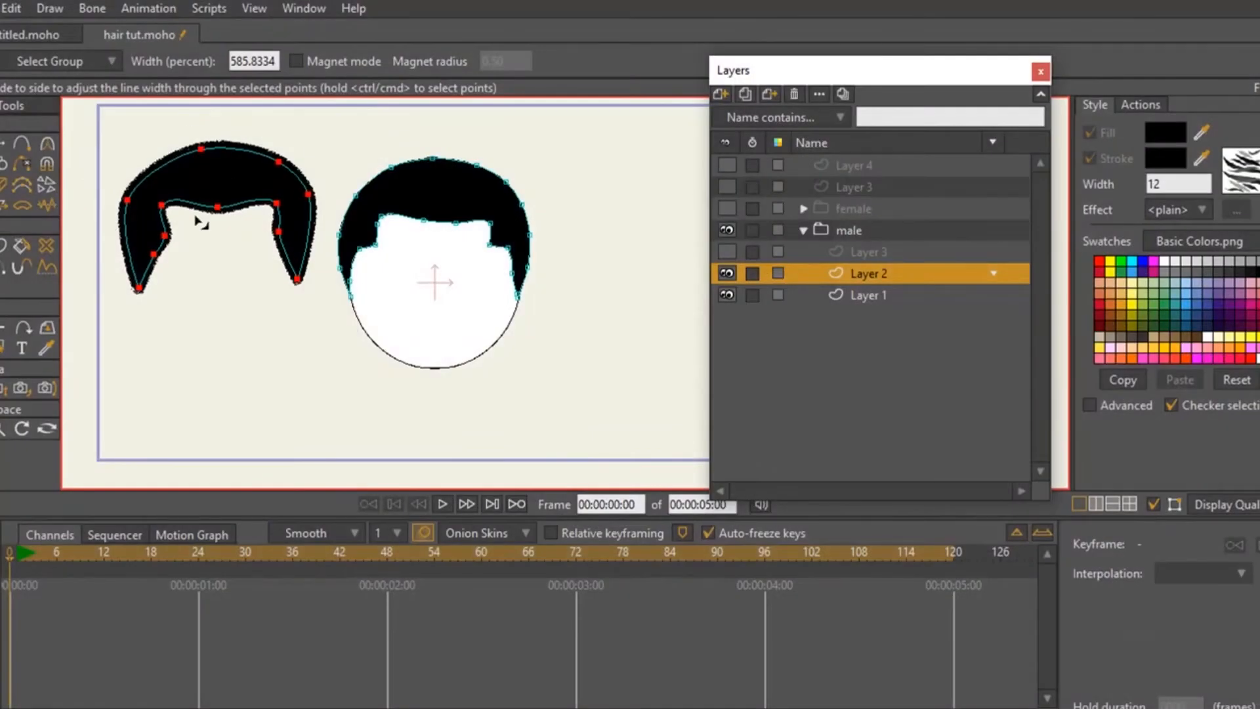
- Check the brush settings without changing them and set the line width of all new hair points to 388 percent
left_click_drag(194, 216, 1, 255)
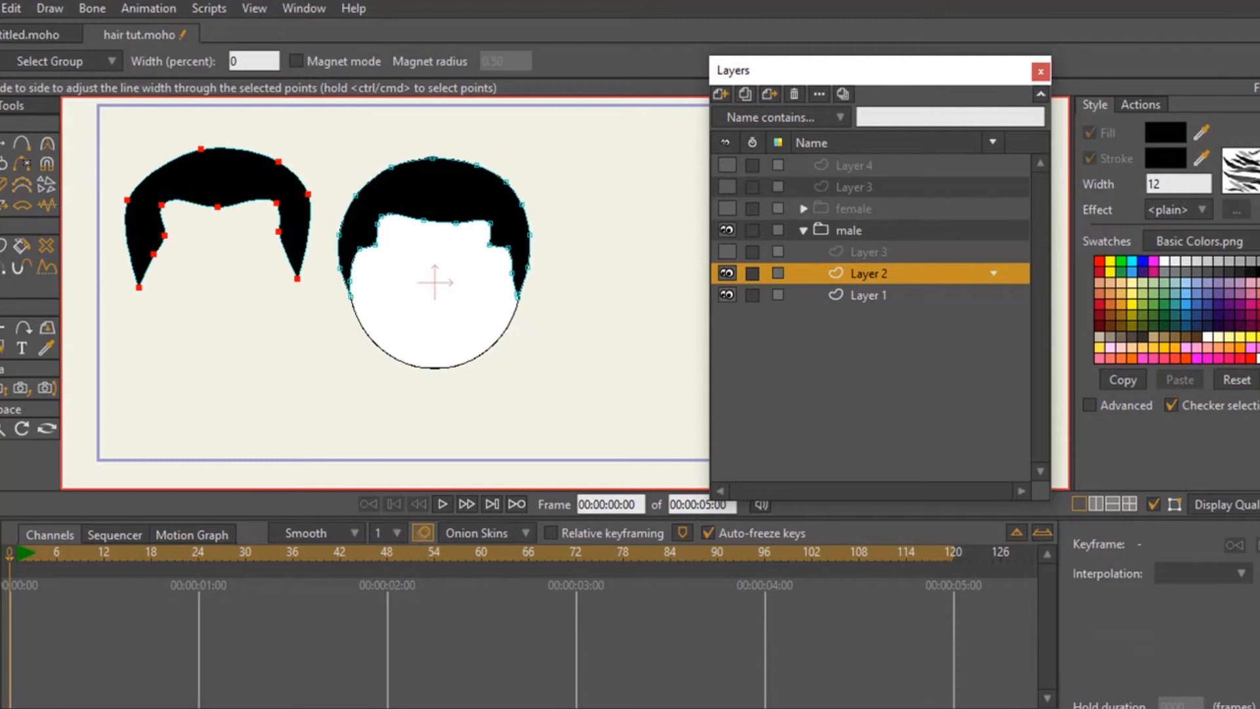
left_click(1241, 172)
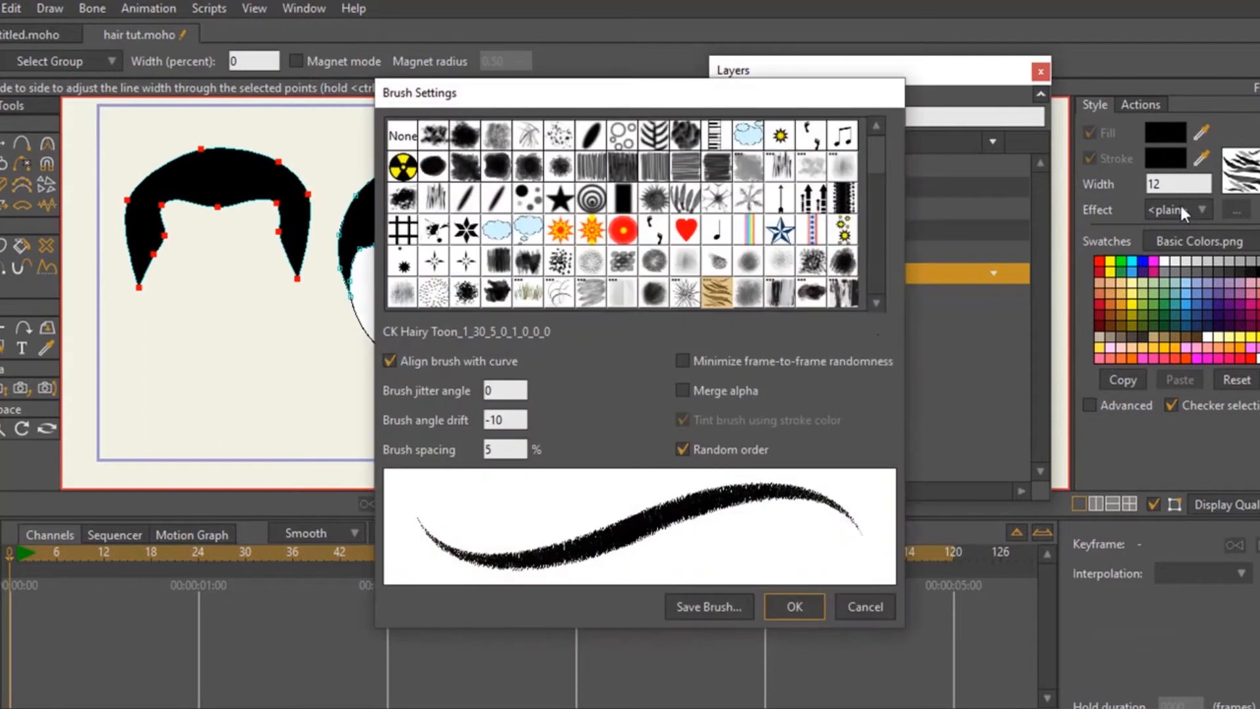
left_click(861, 607)
left_click_drag(180, 209, 357, 234)
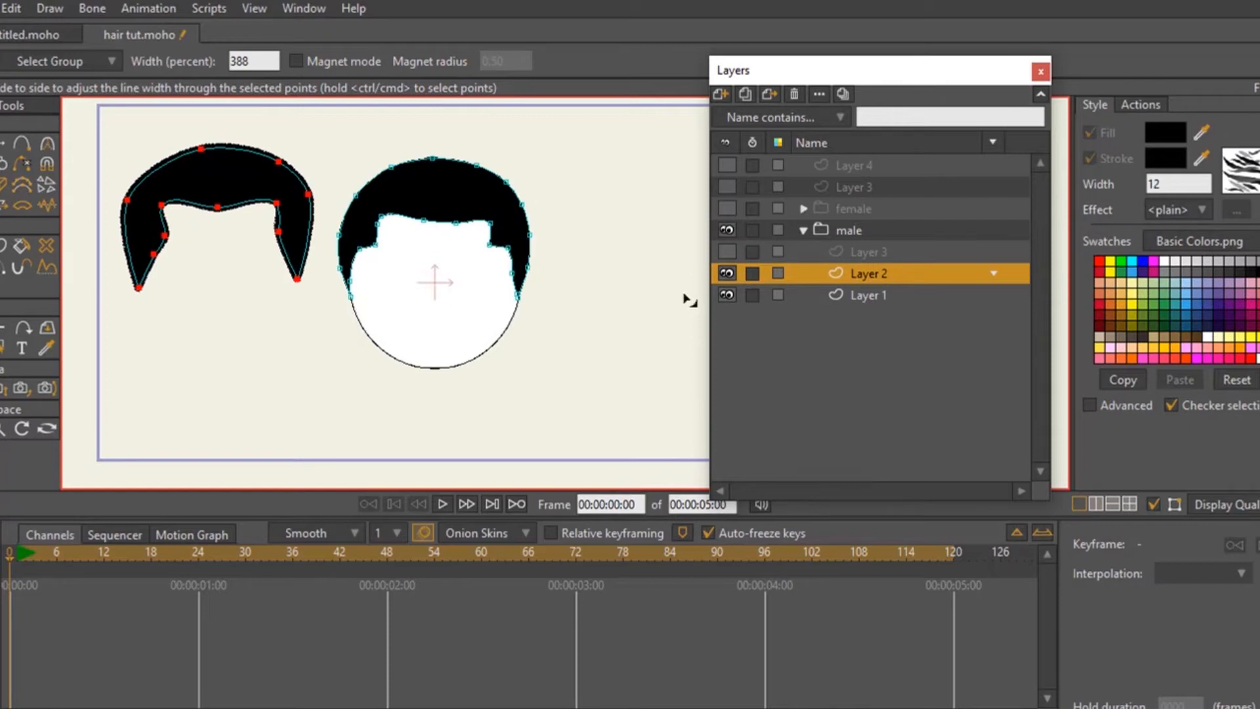
- Show Layer 3 inside the male group and activate point transforming on its hair outline
left_click(857, 252)
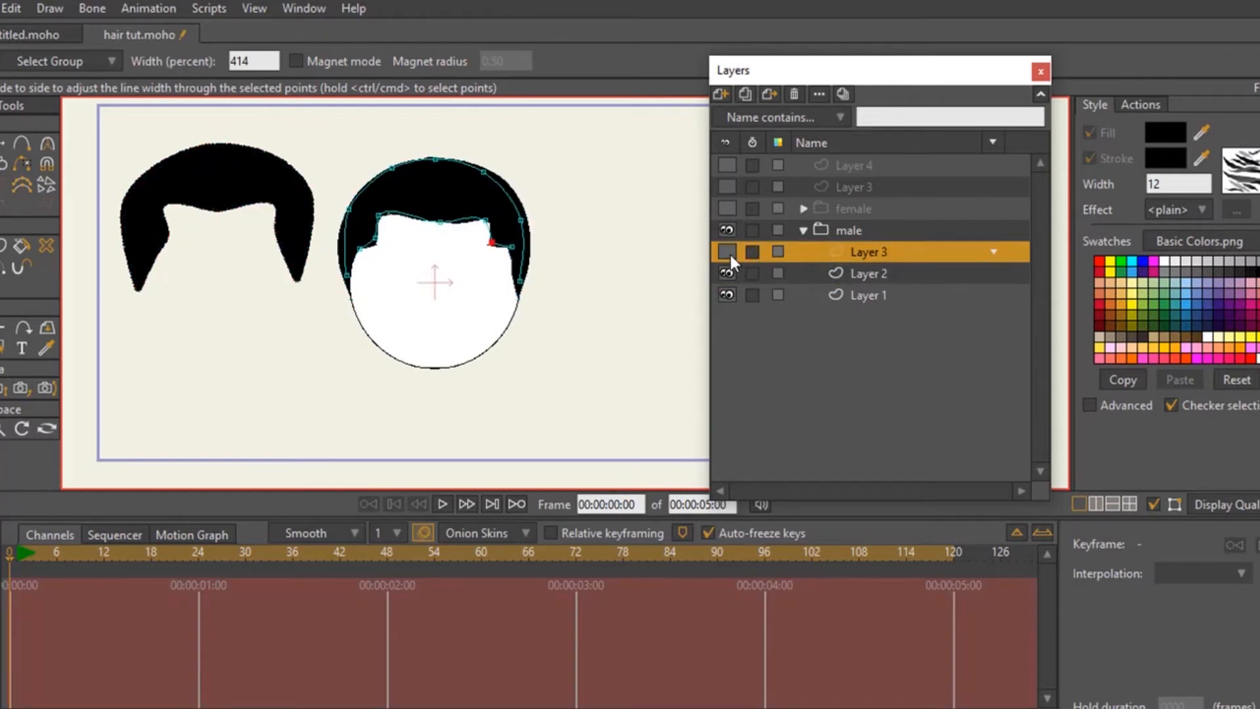
left_click(727, 252)
left_click(5, 143)
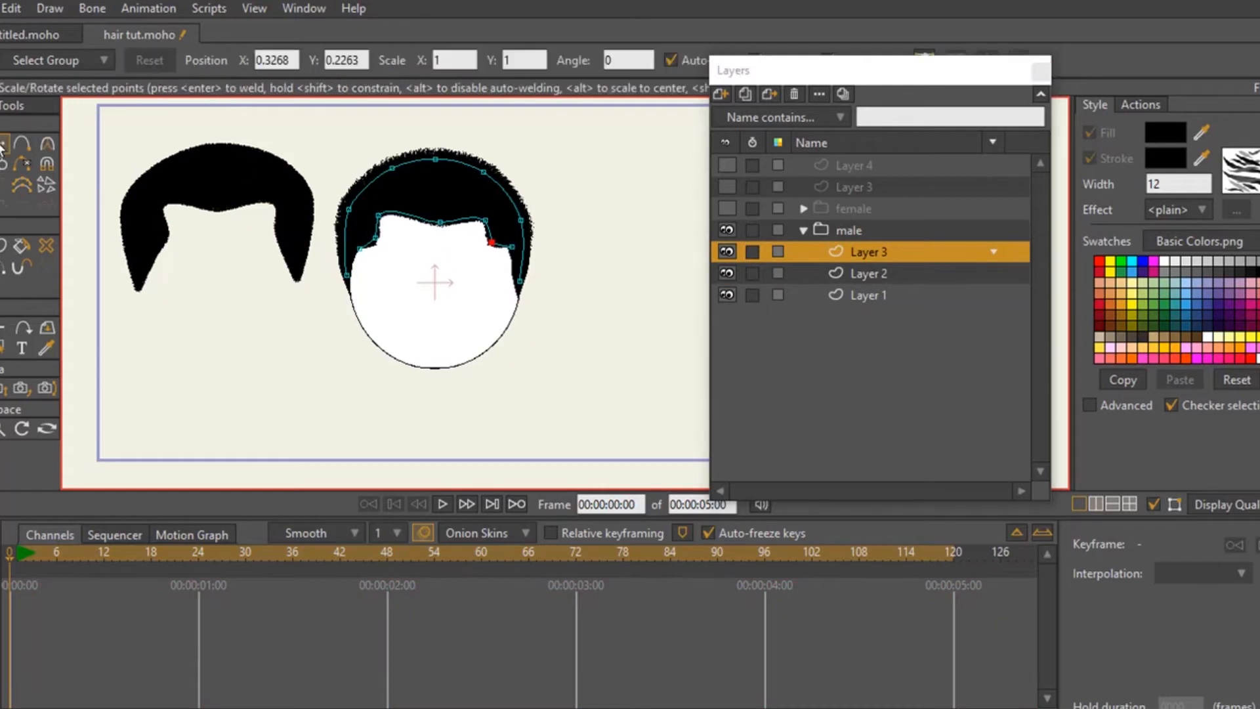
- Try moving the textured crown and front hairline strokes away from the head, and undo both moves
left_click(422, 164)
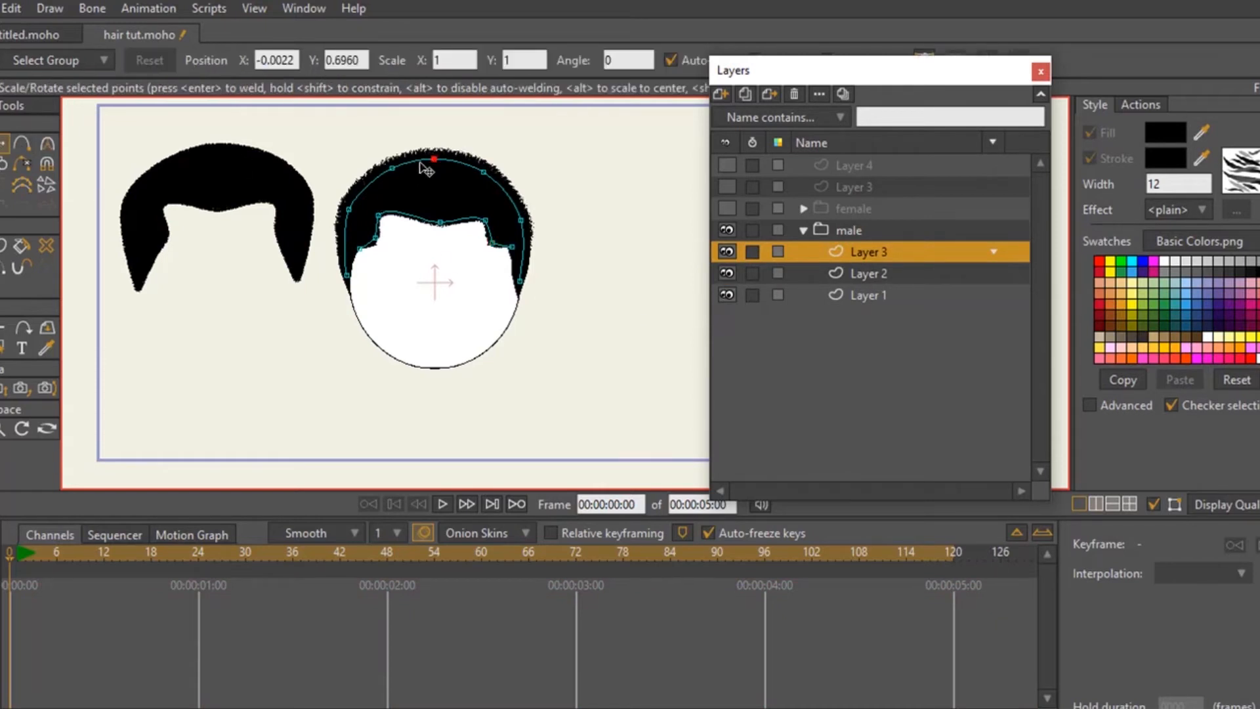
key("ctrl+a")
left_click_drag(450, 203, 614, 340)
left_click_drag(425, 222, 408, 292)
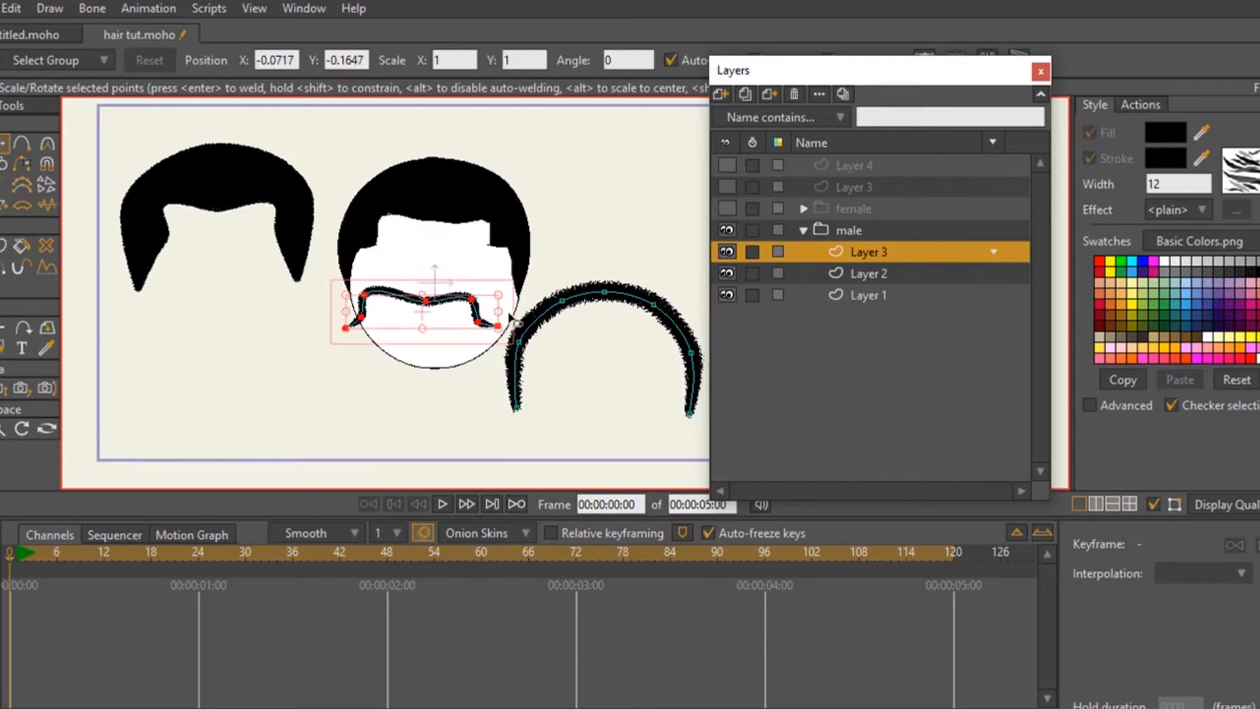
key("ctrl+z")
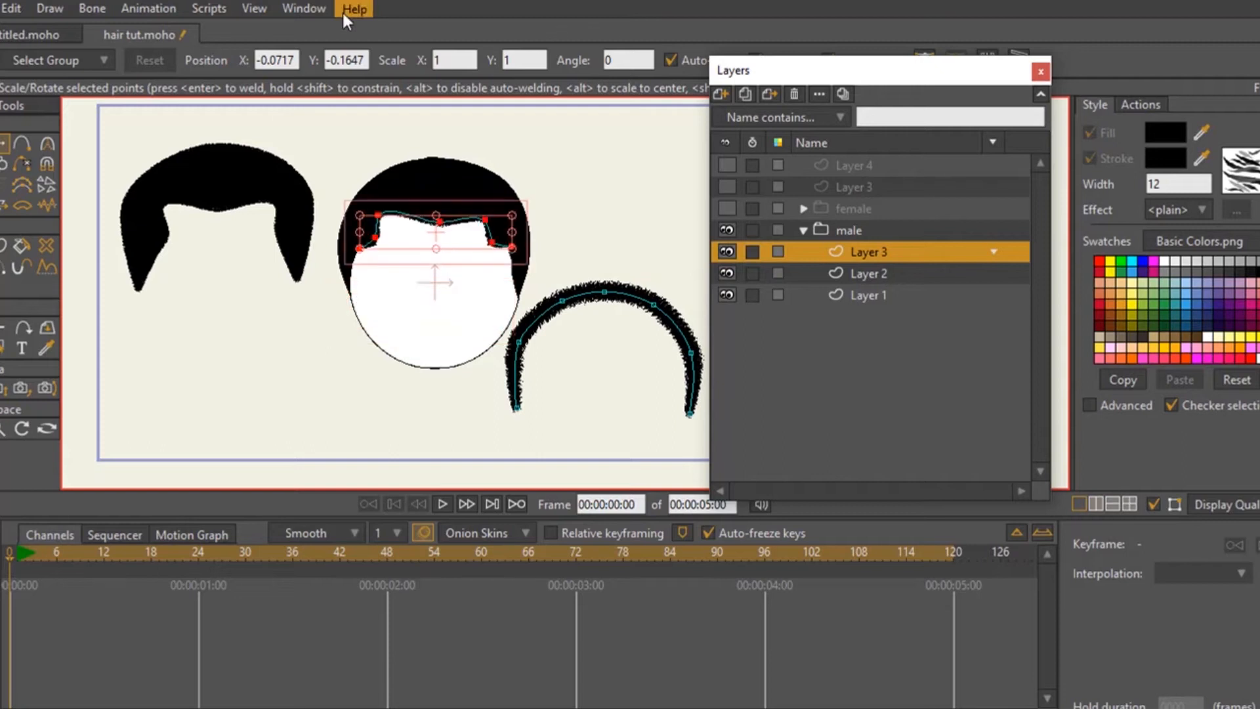
key("ctrl+z")
key("ctrl+z")
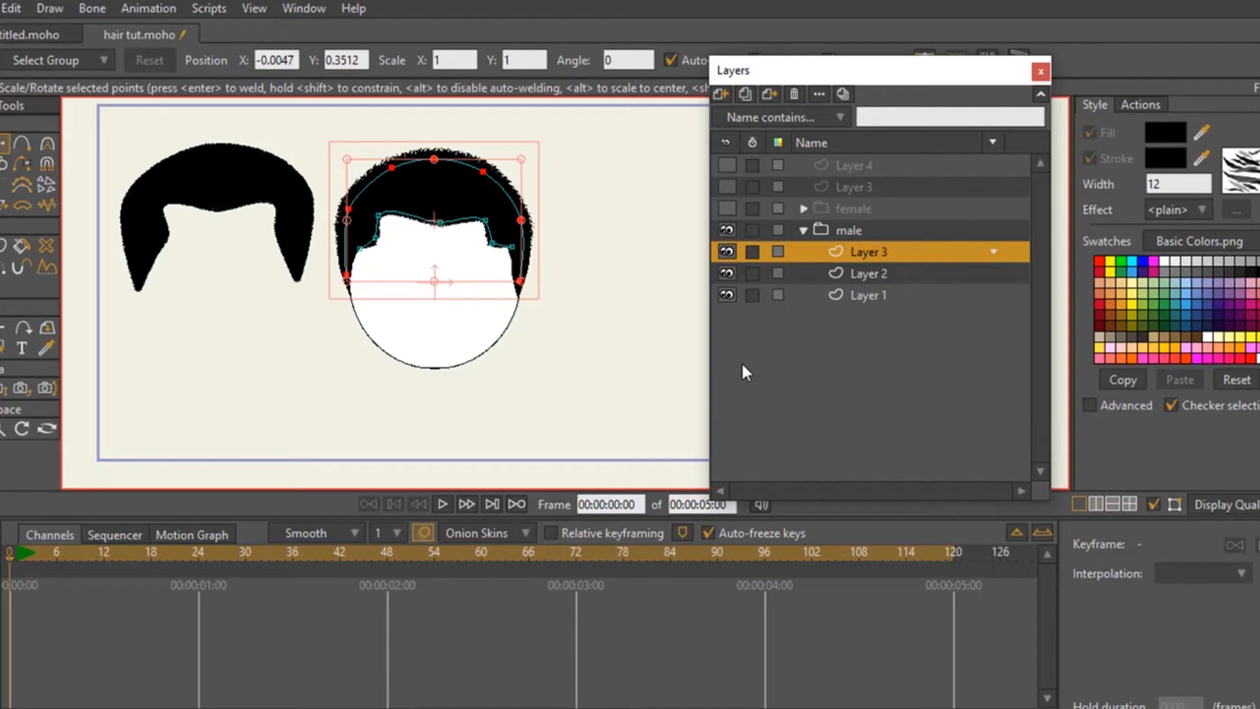
- Hide and collapse the male group, and make the female group visible and active
left_click(752, 252)
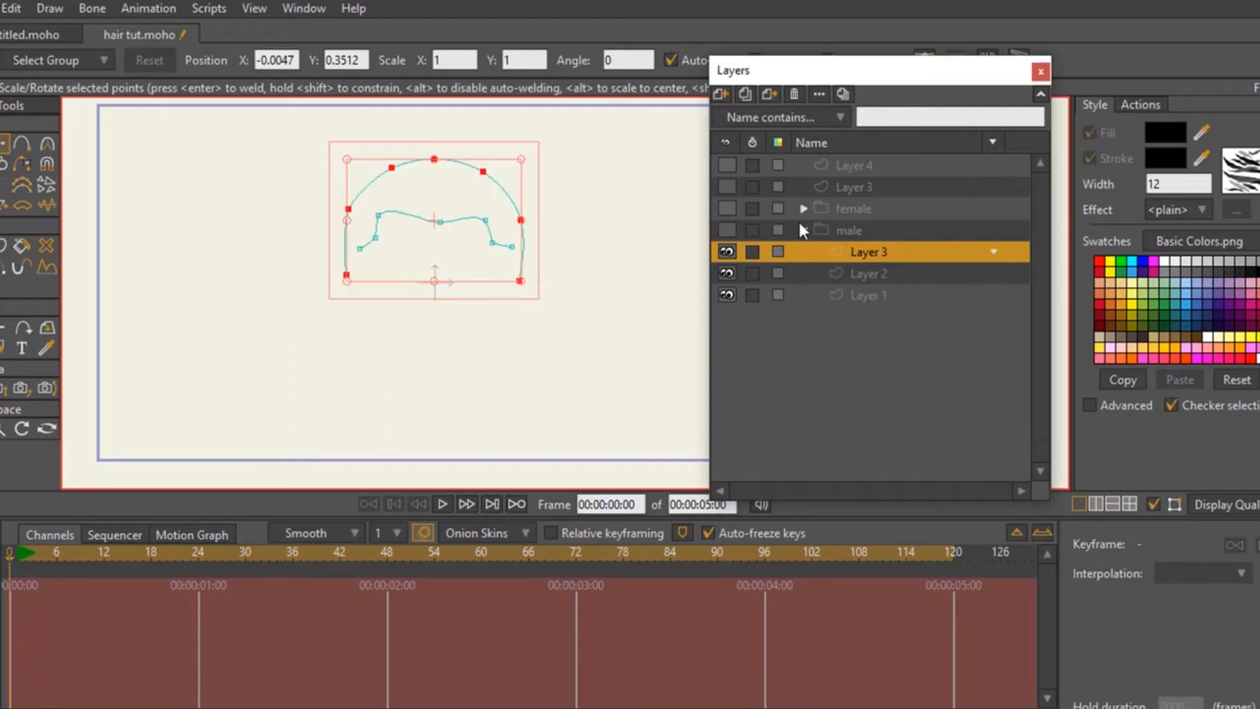
left_click(803, 230)
left_click(727, 209)
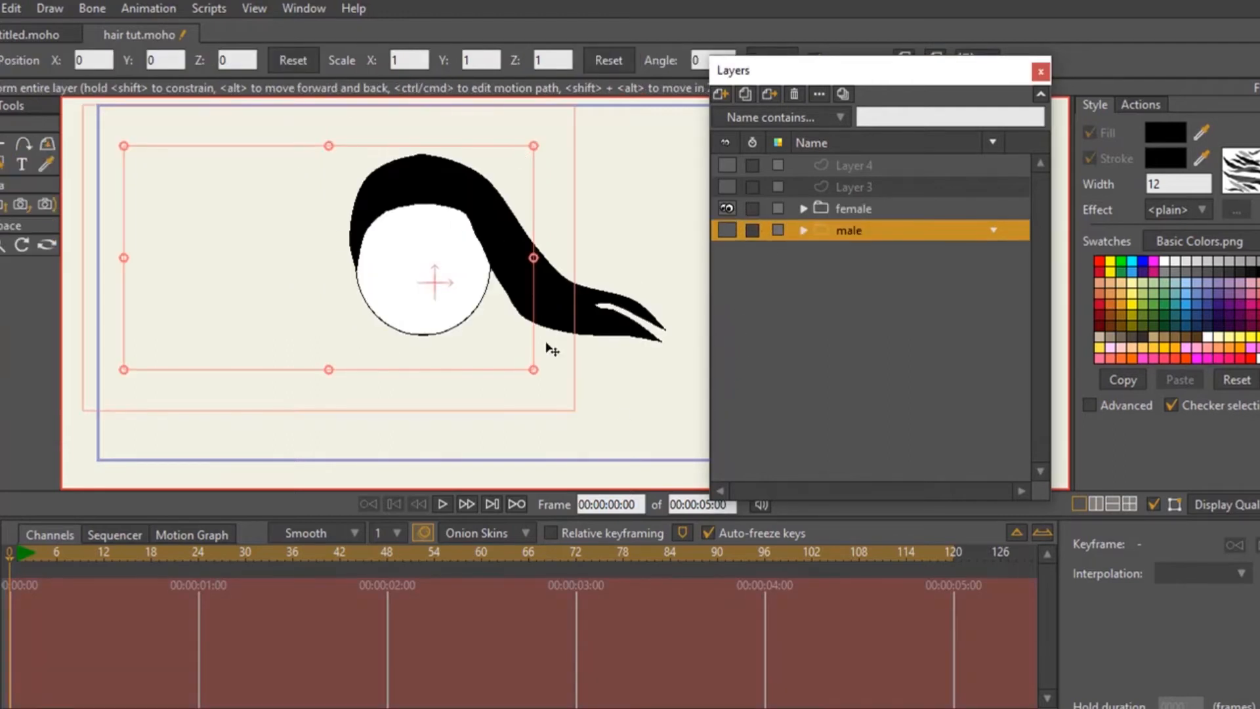
left_click(812, 215)
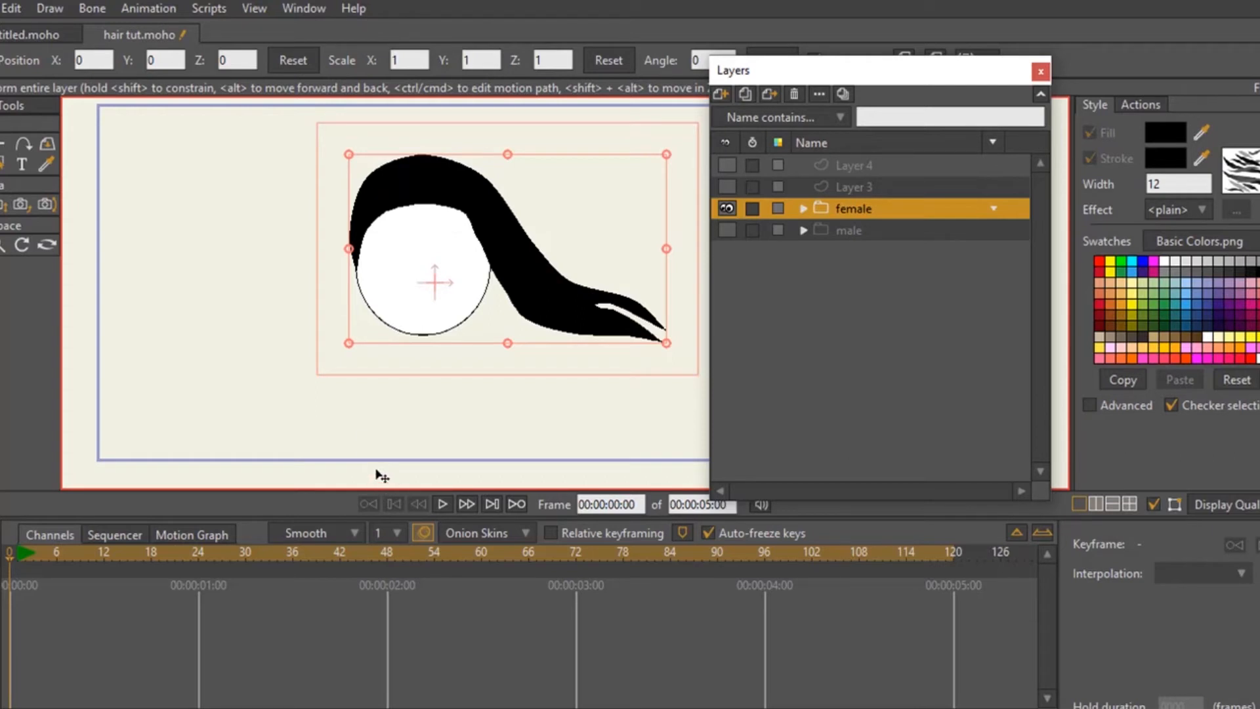
- Go to frame 1 and select Layer 3 inside the female group
left_click(17, 558)
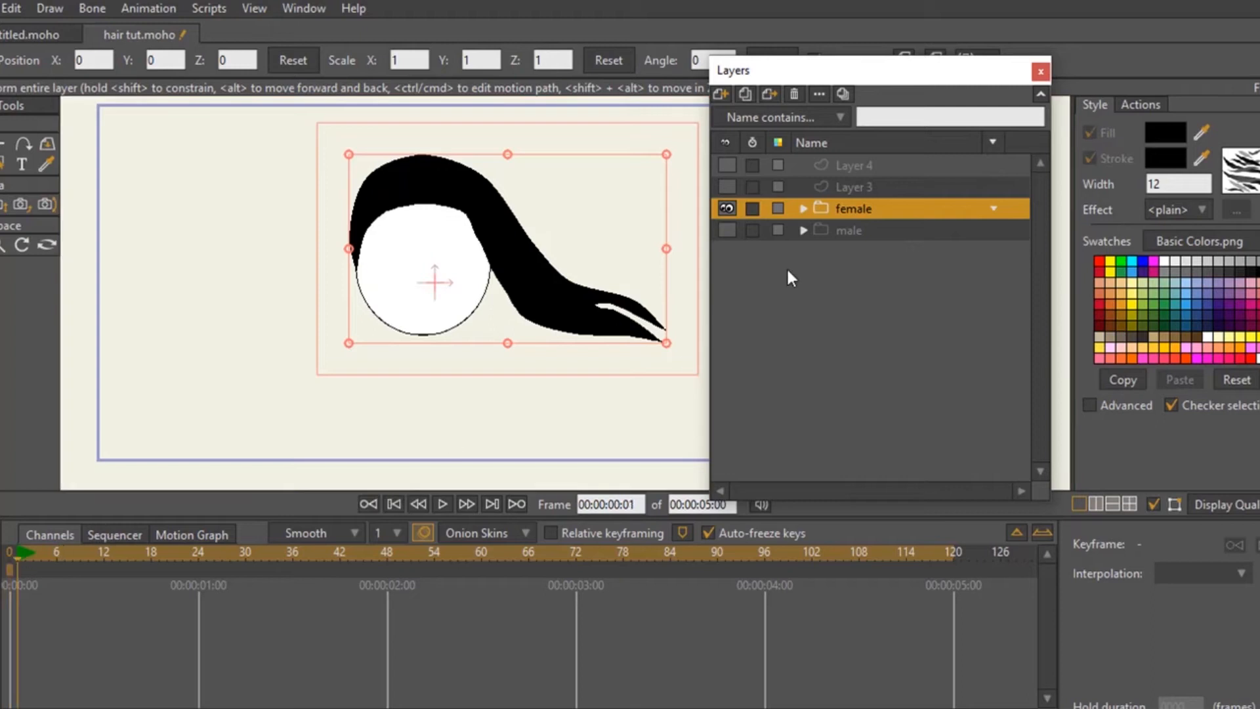
left_click(804, 209)
left_click(861, 231)
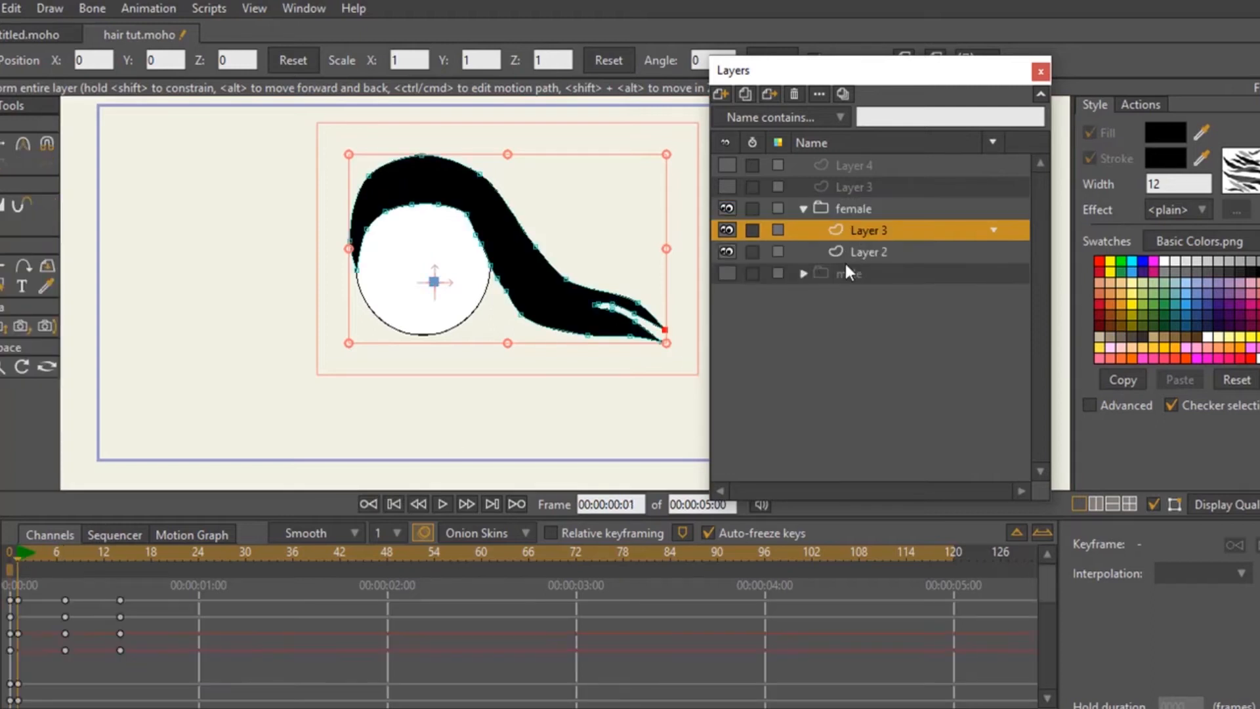
- Set the frame 14 keyframes of the female hair to Cycle interpolation back to frame 1 and play the animation
left_click_drag(17, 554, 164, 658)
left_click(1205, 573)
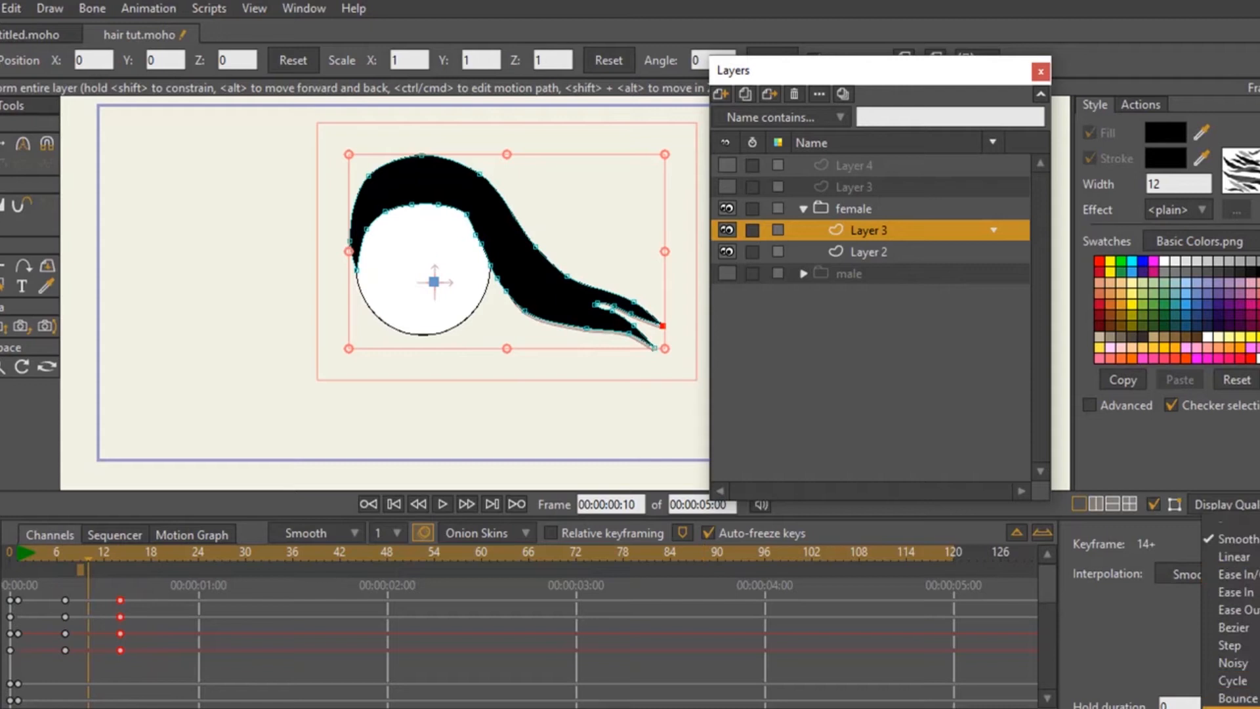
left_click(1232, 681)
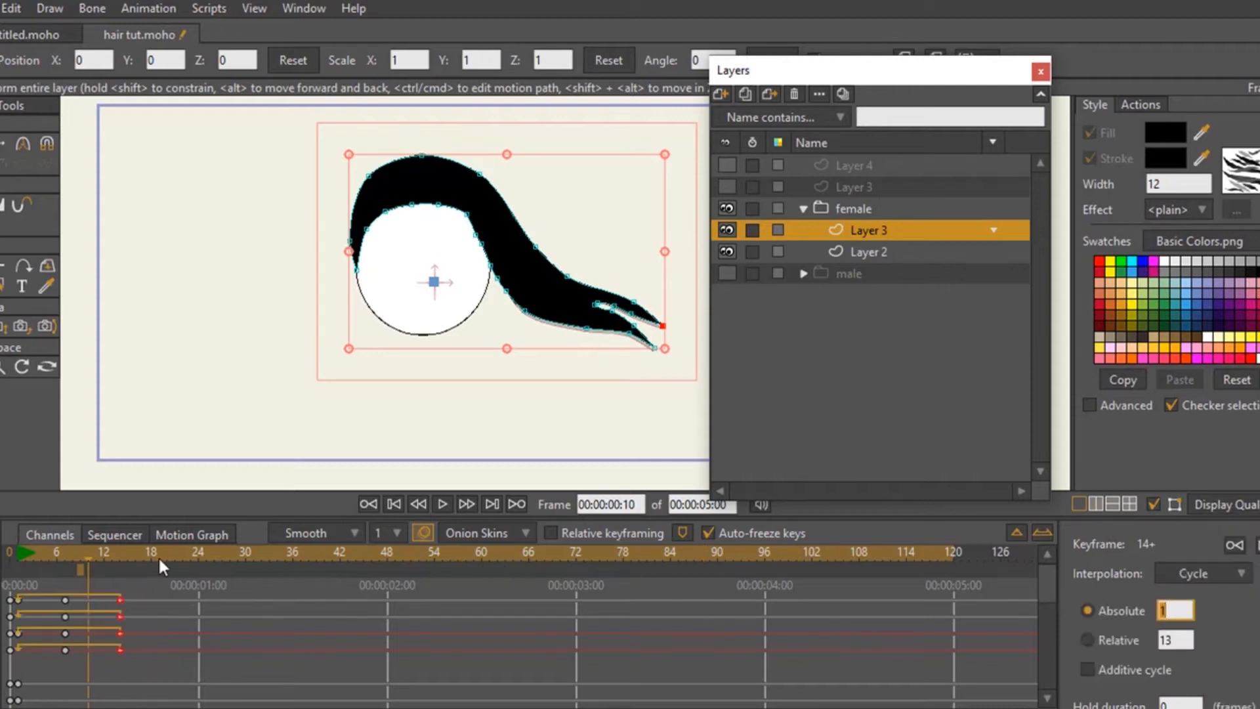
left_click(19, 557)
left_click(443, 503)
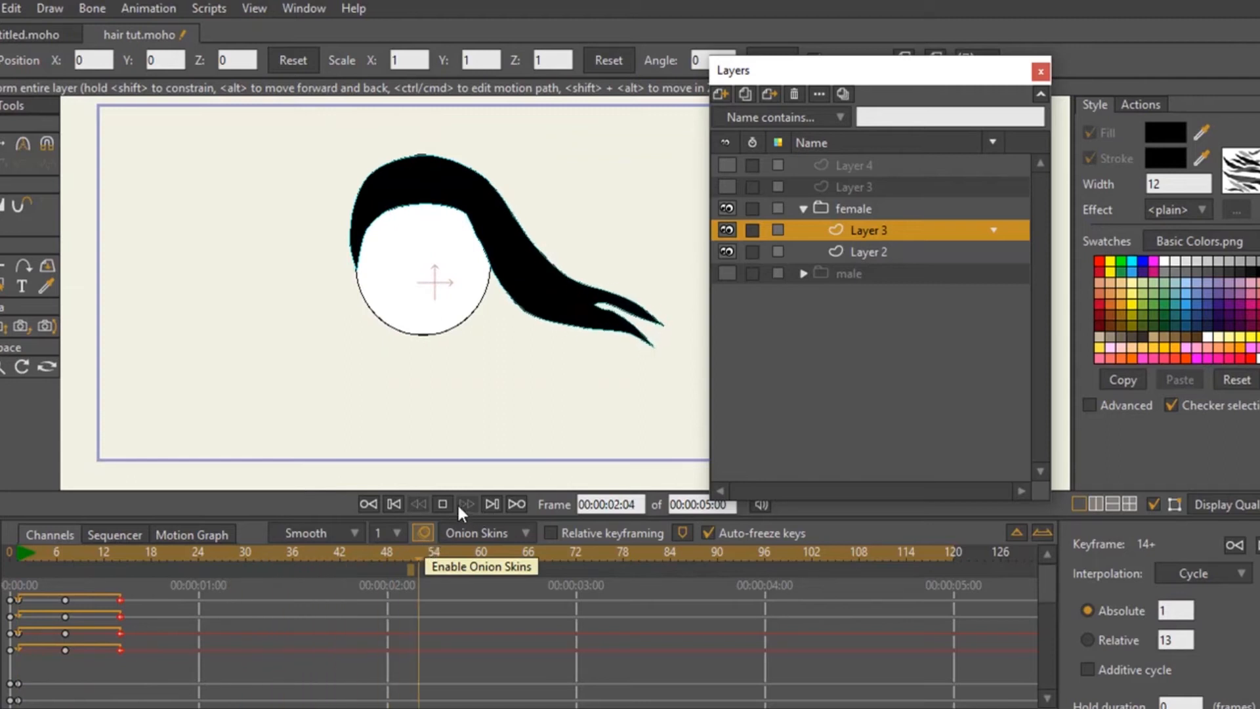
left_click(443, 502)
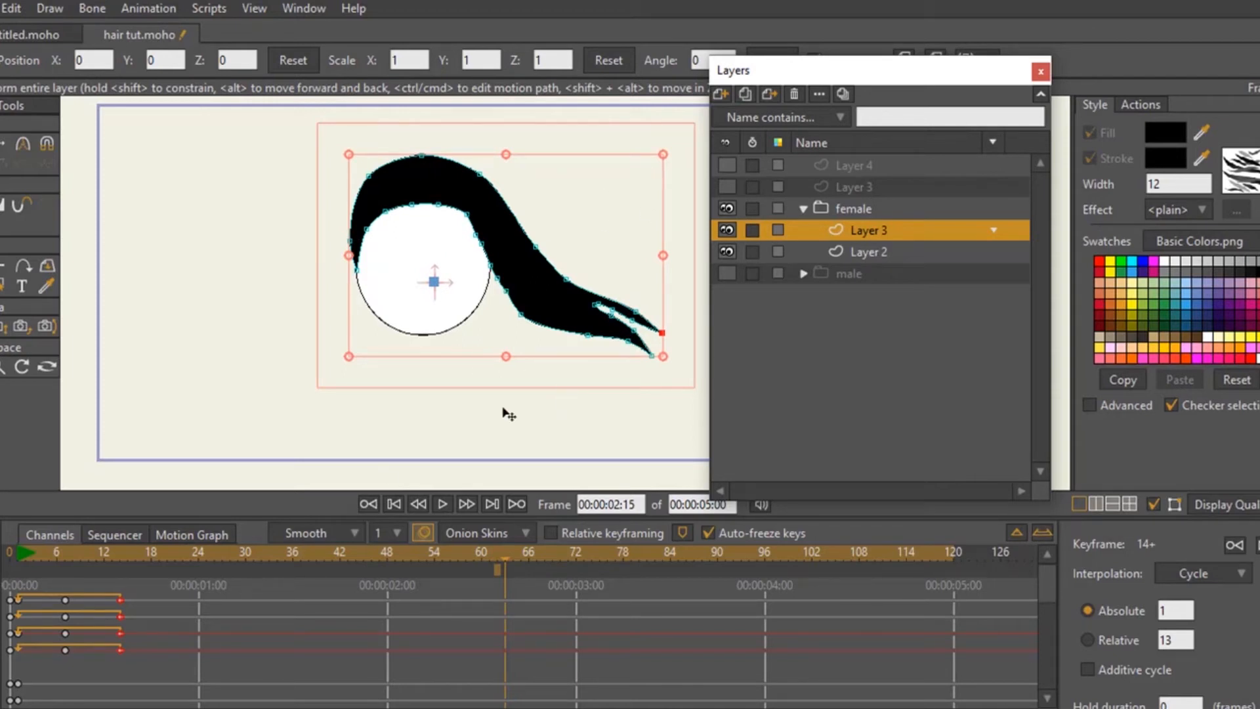
- Delete the hair motion keyframes at frames 7 and 14 from Layer 3 in the female group
left_click(274, 617)
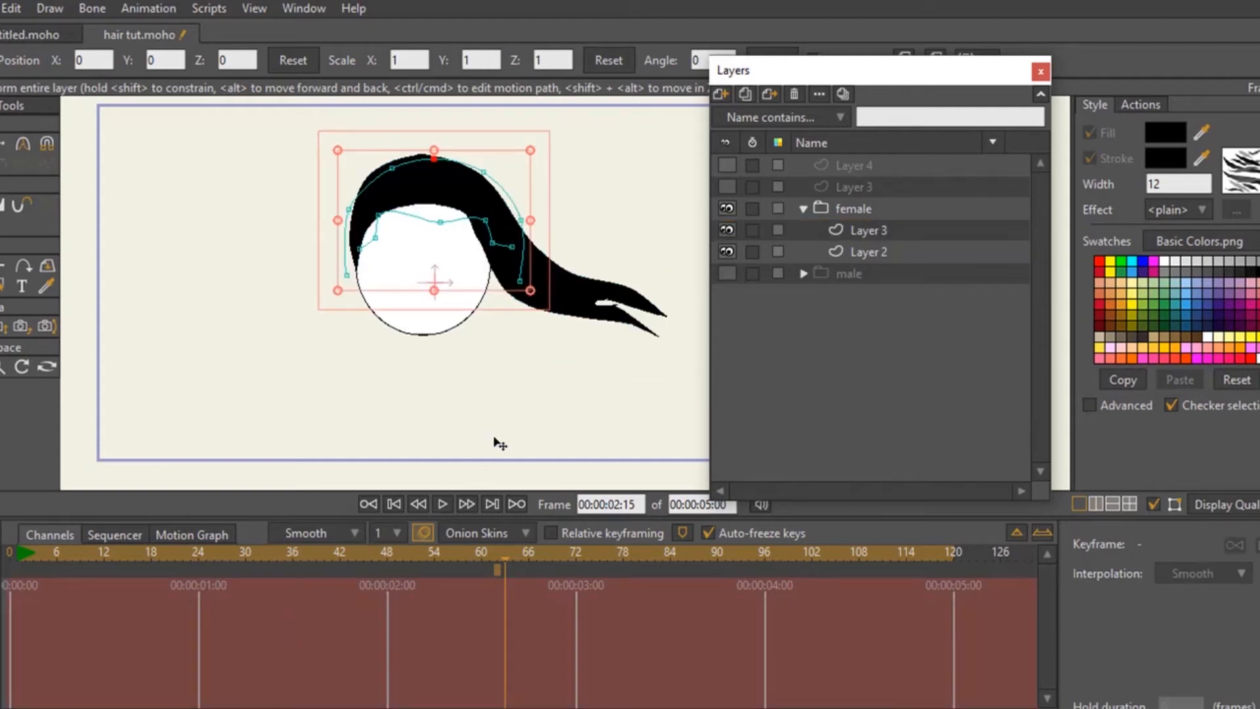
left_click(856, 236)
left_click_drag(152, 668, 22, 578)
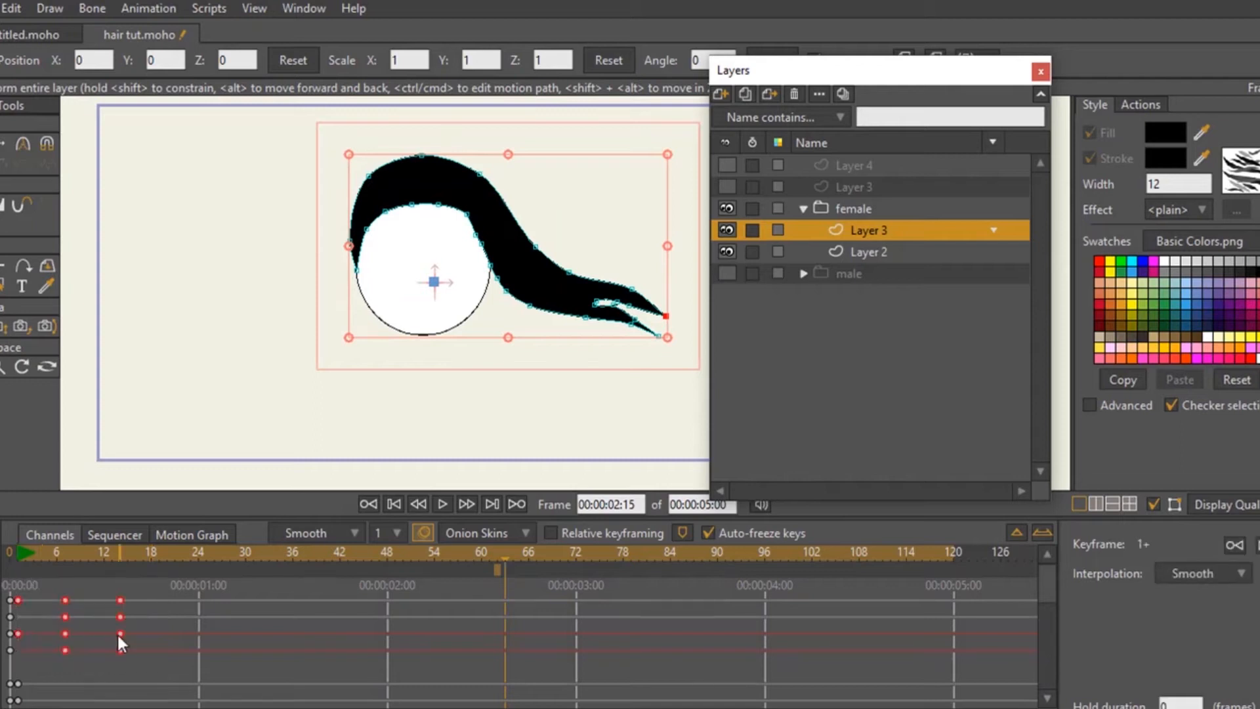
key("Delete")
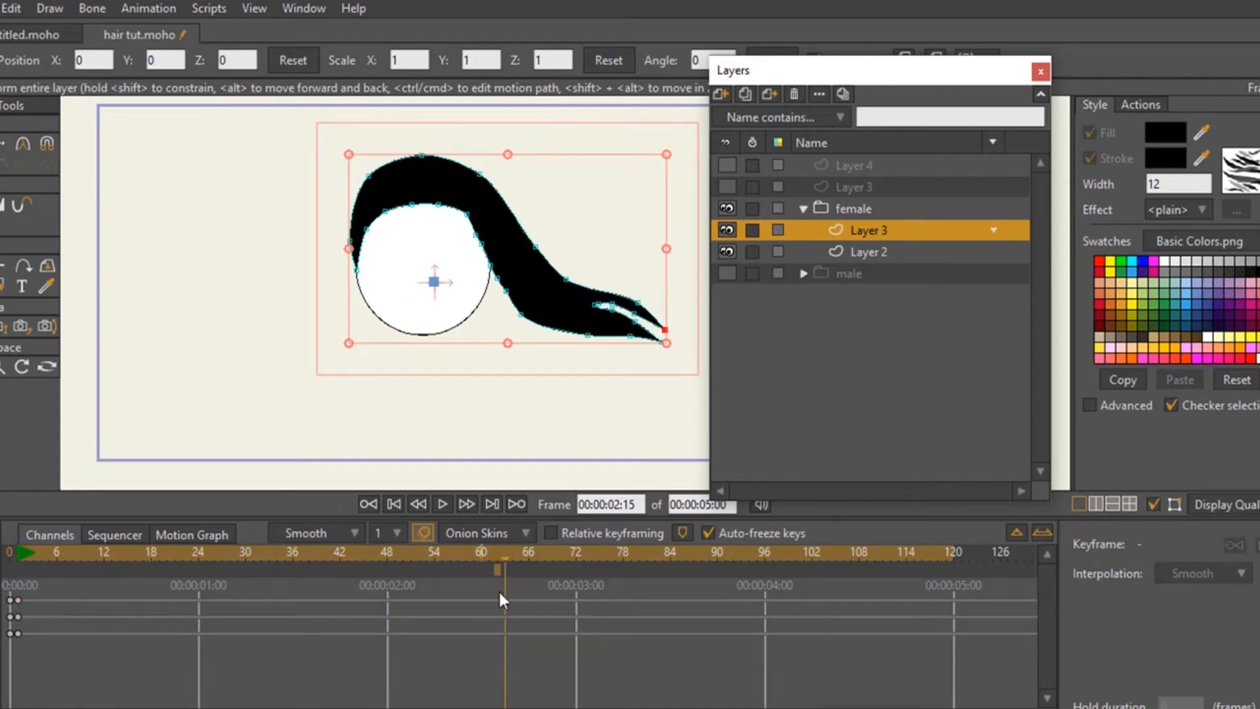
- Activate point transforming on the female hair, select the lower tip of its tail at frame 1, and turn off onion skins at frame 7
left_click(5, 144)
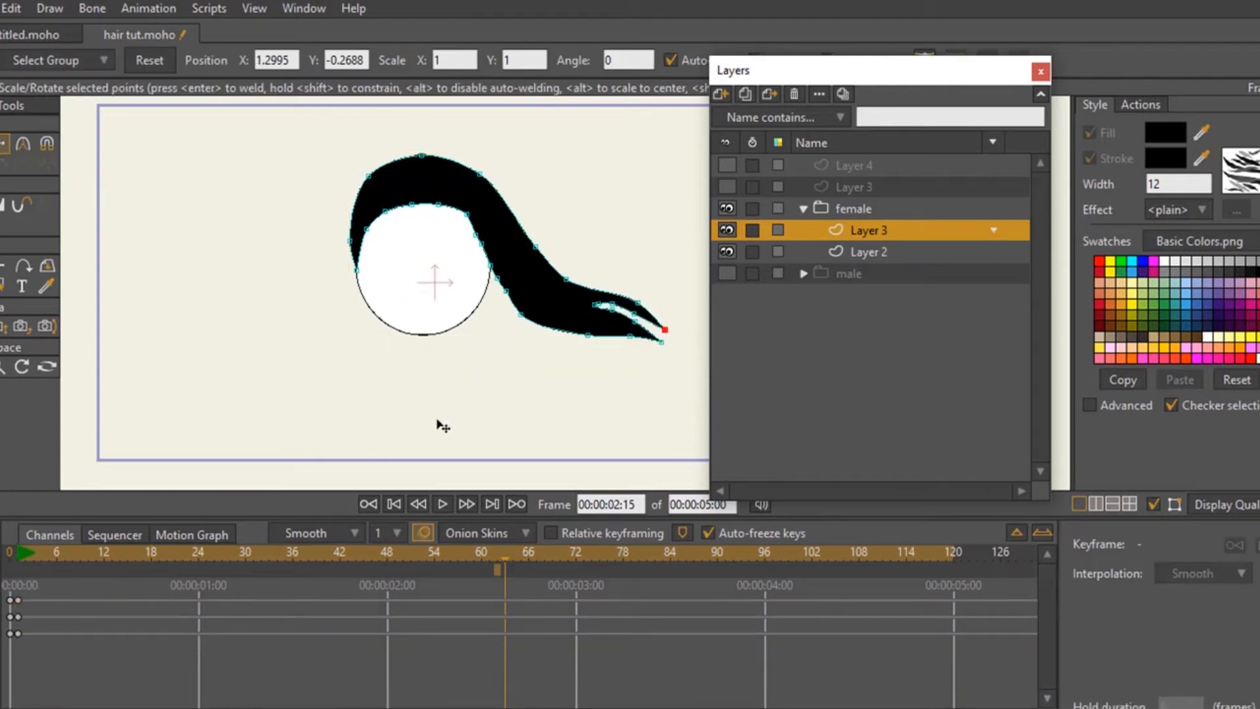
left_click(15, 552)
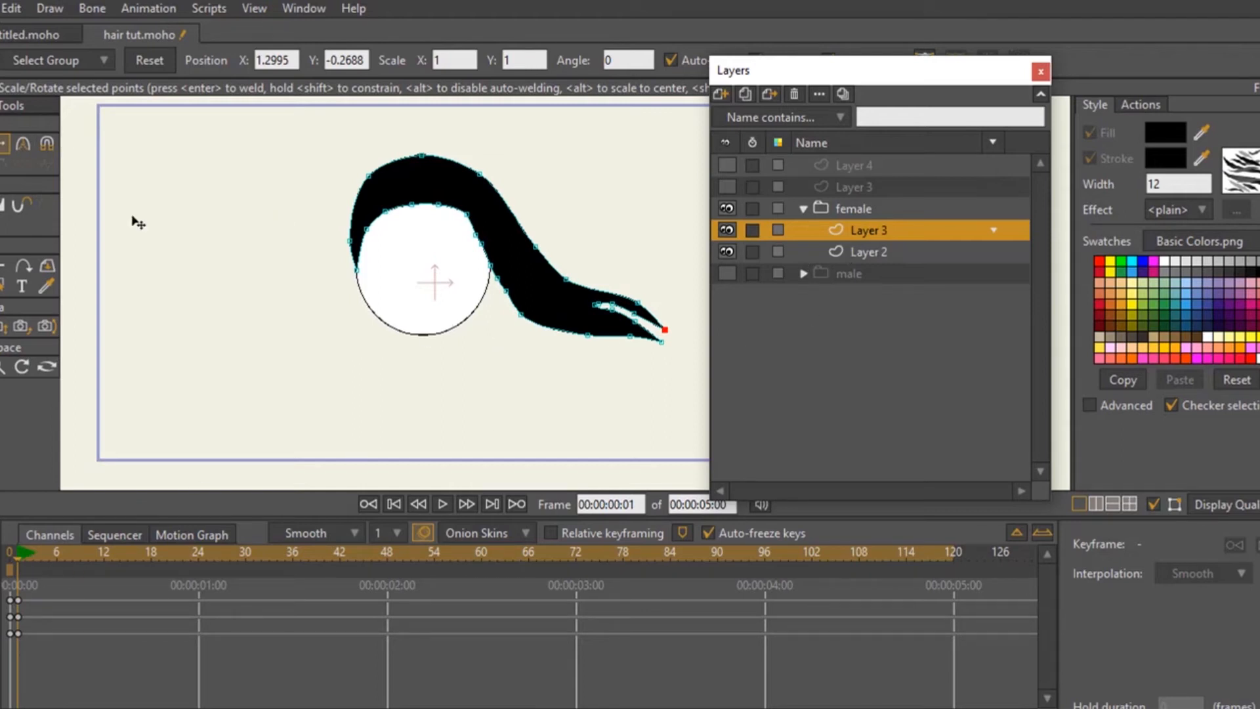
left_click(148, 8)
left_click(203, 197)
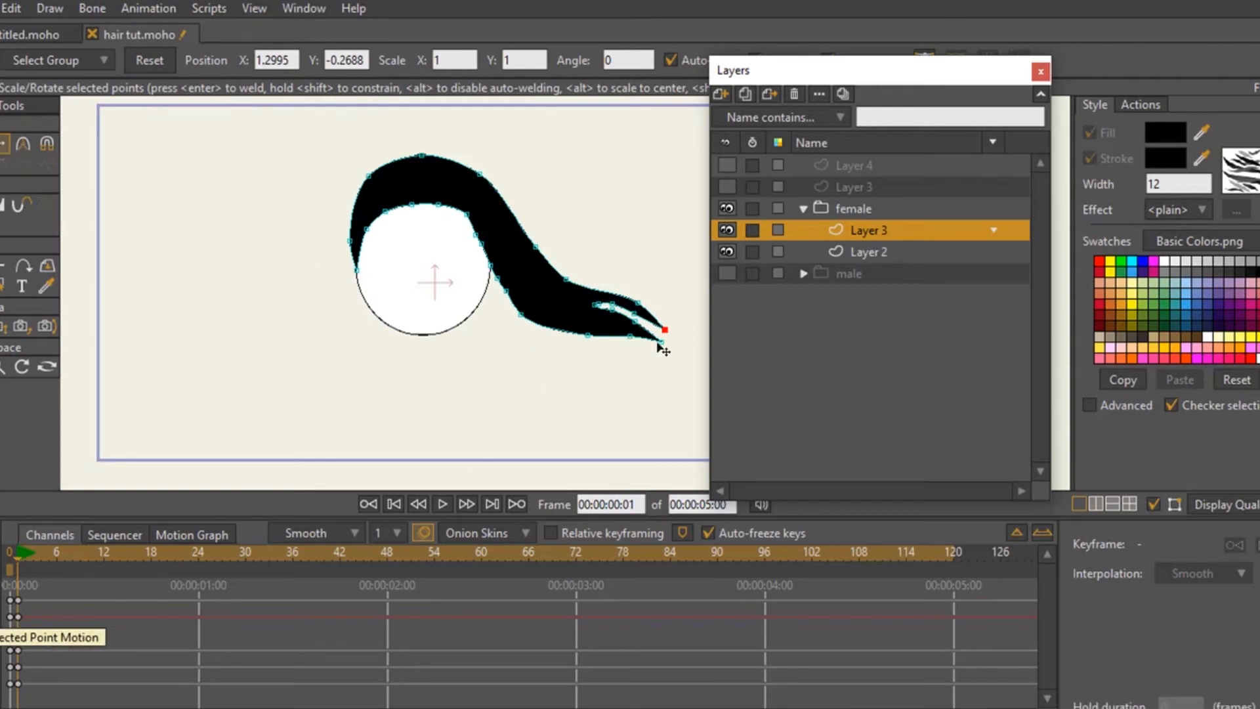
left_click_drag(662, 350, 659, 361)
left_click(68, 556)
left_click(61, 555)
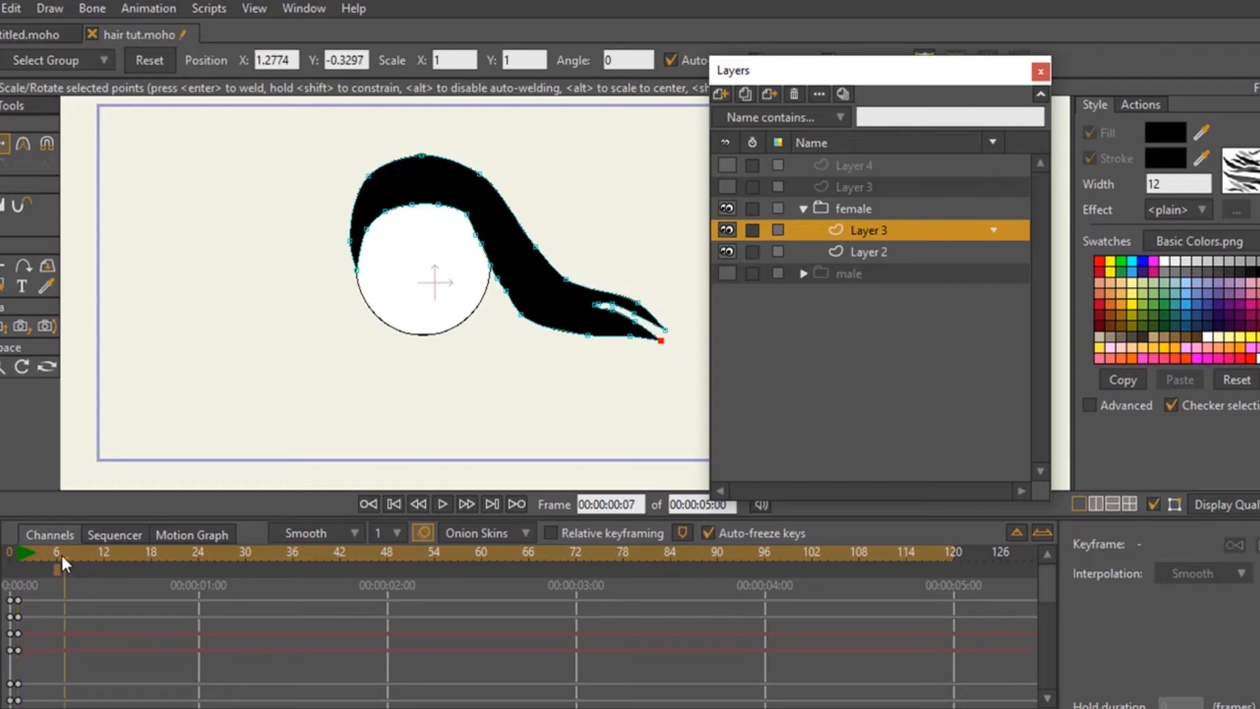
left_click(424, 534)
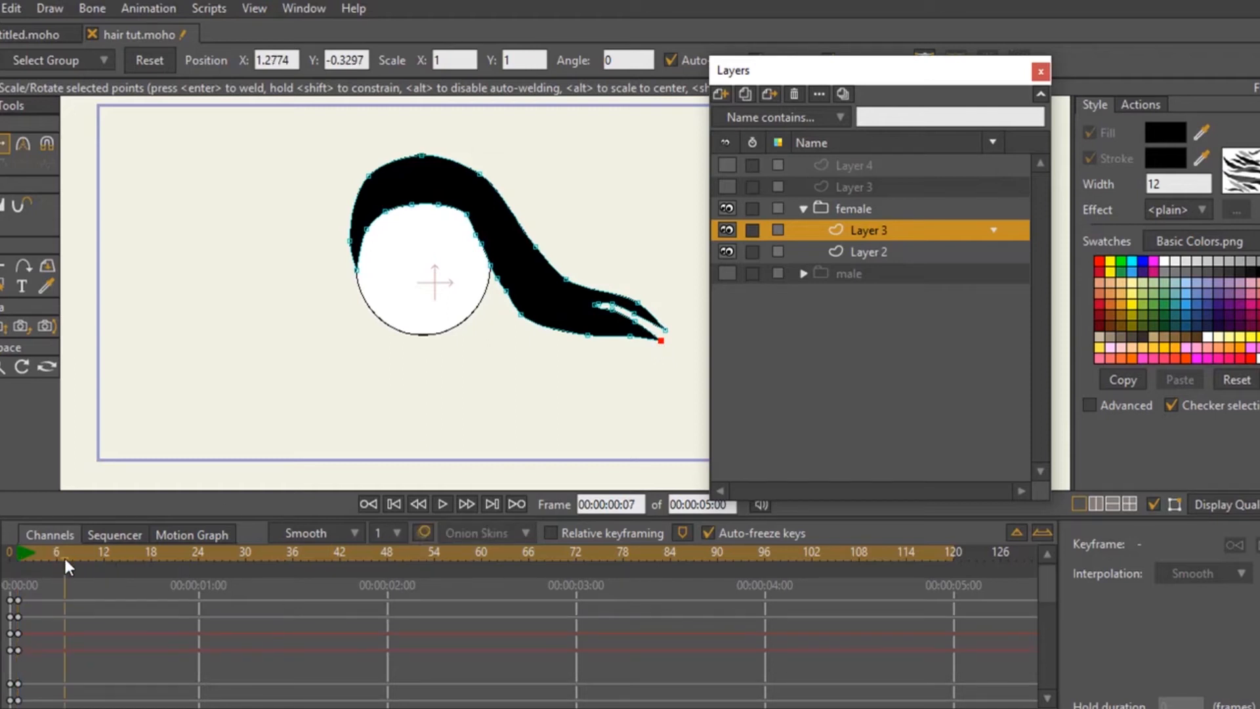
- Move the tips, upper edge and split of the hair tail slightly downward at frame 7
left_click_drag(661, 341, 636, 313)
left_click_drag(565, 280, 565, 286)
left_click_drag(664, 330, 662, 339)
left_click_drag(595, 304, 596, 309)
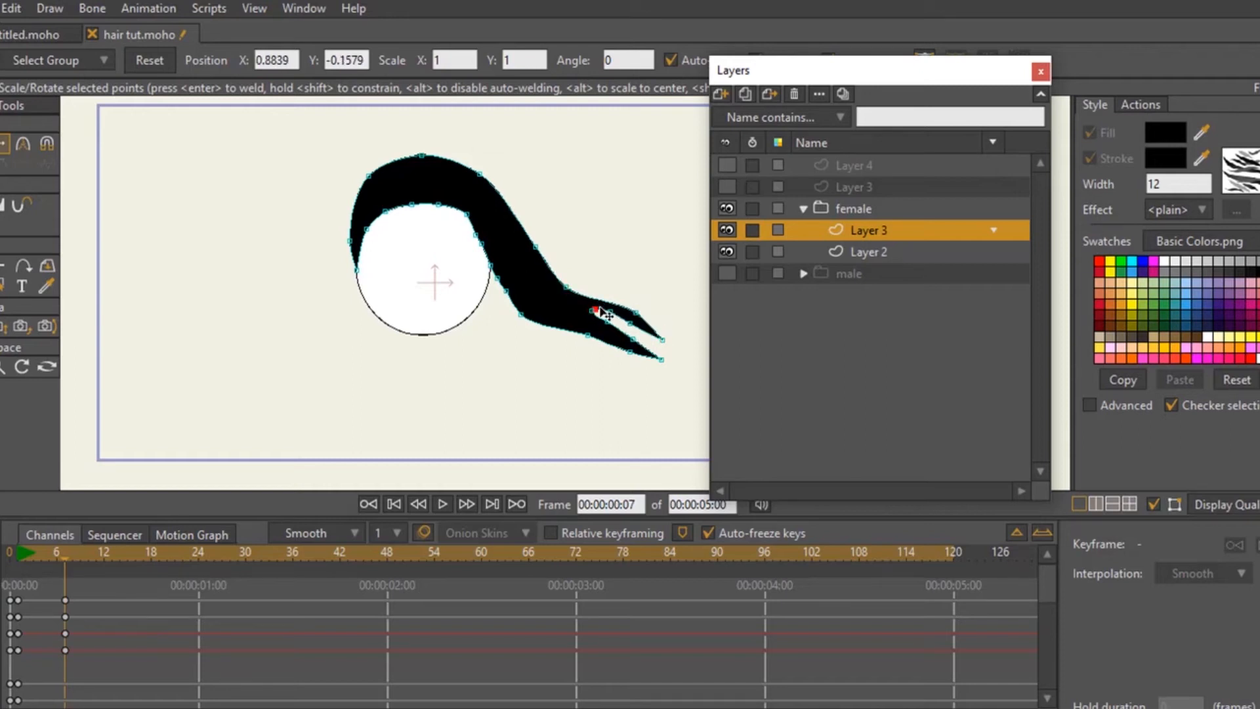
- Scrub through the hair swing and copy the frame 1 keyframes to frame 16
left_click(14, 550)
left_click(88, 554)
left_click(21, 553)
left_click(64, 553)
left_click_drag(25, 595, 26, 596)
left_click(129, 555)
key("ctrl+v")
left_click_drag(30, 561, 125, 561)
- Set the frame 16 keyframes to Cycle interpolation back to frame 1 and play the looping hair motion
left_click_drag(160, 676, 98, 568)
left_click(1221, 574)
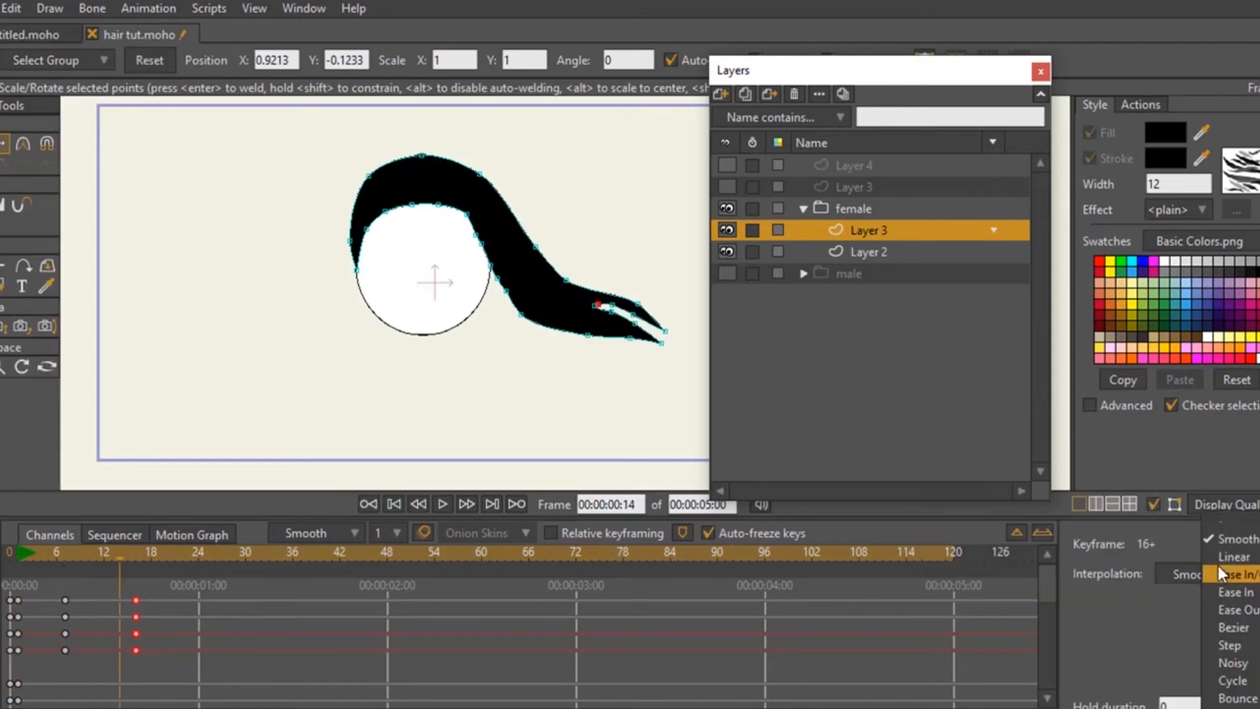
left_click(1233, 681)
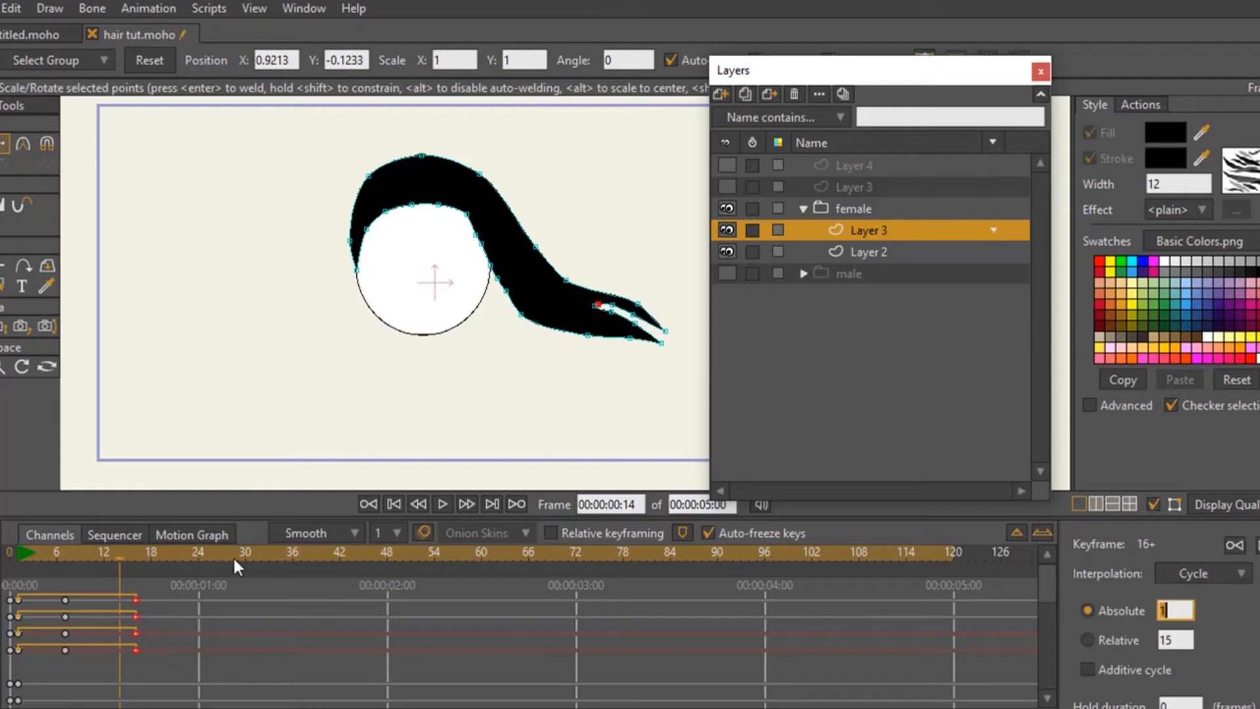
left_click(442, 504)
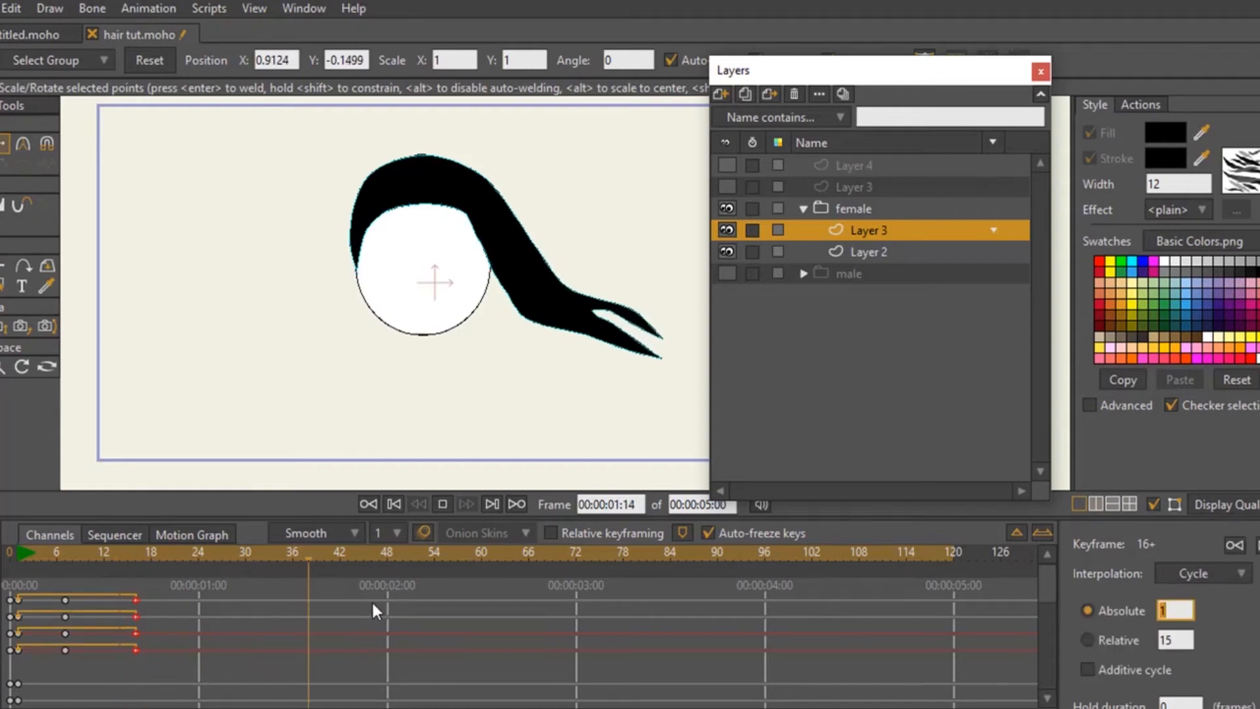
left_click(444, 505)
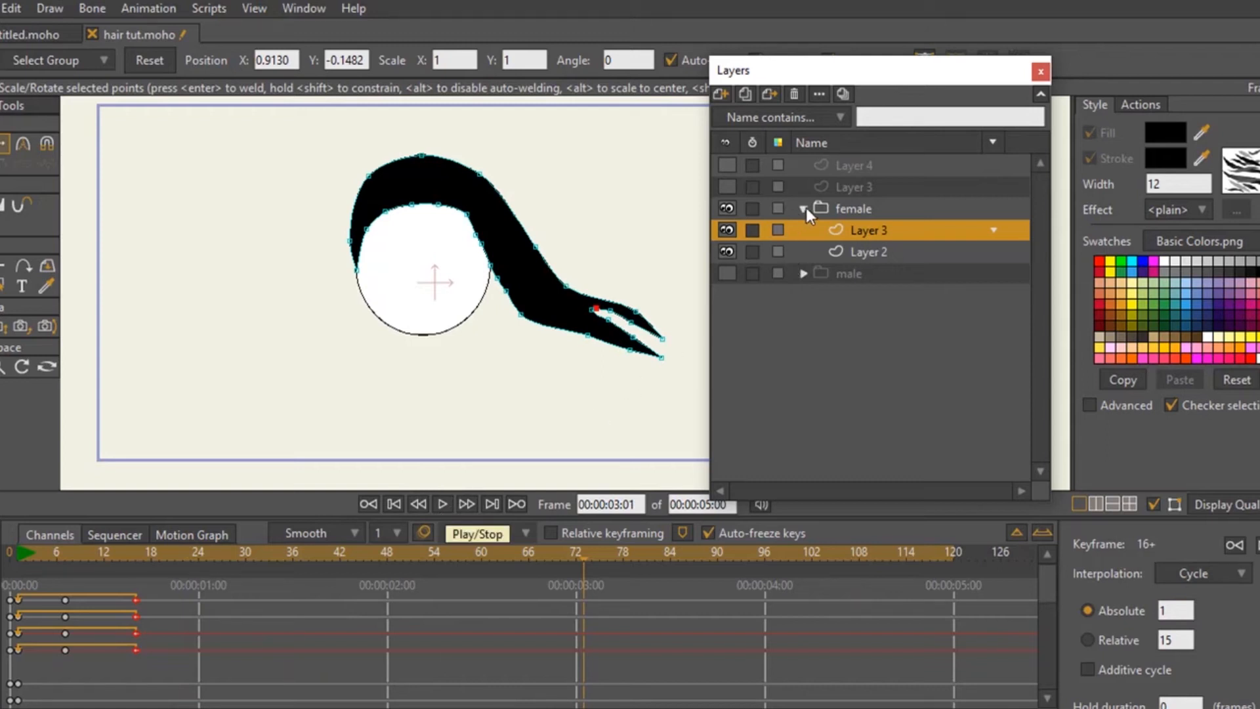
- Hide the female group, show the top-level Layer 3 and Layer 4, select Layer 4, and render a preview of the head
left_click(726, 208)
left_click(728, 187)
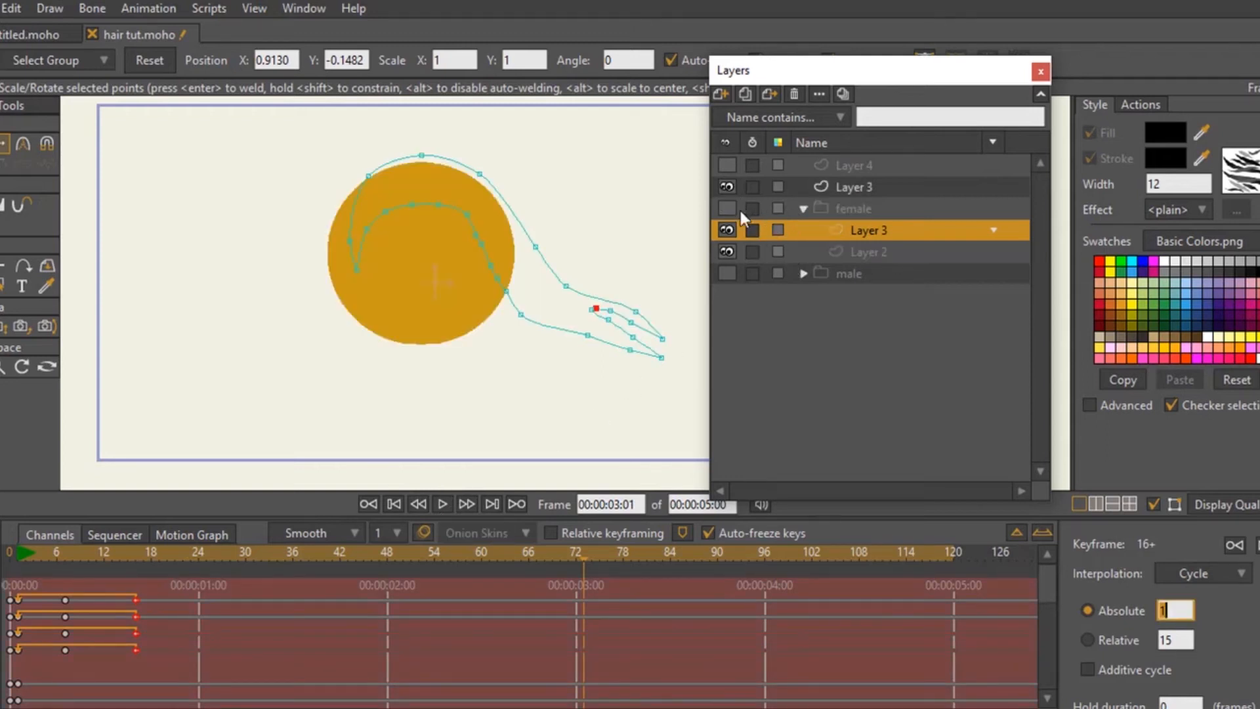
left_click(727, 164)
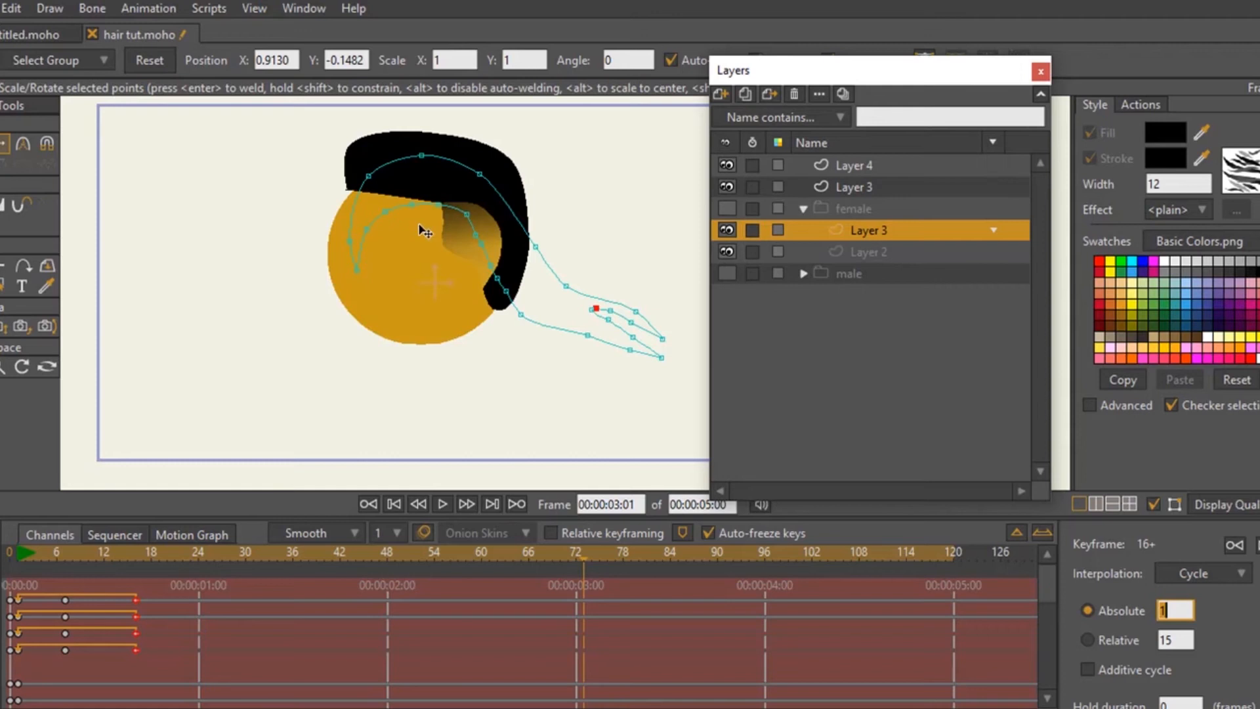
left_click(828, 165)
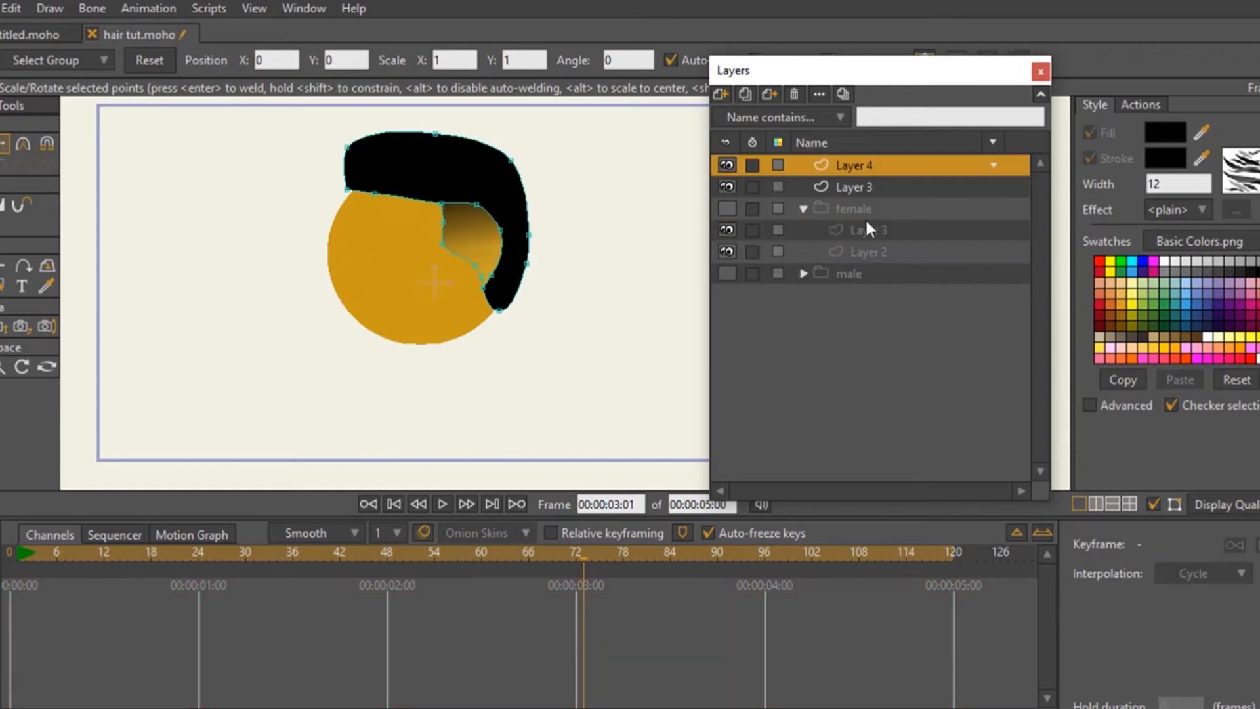
key("ctrl+r")
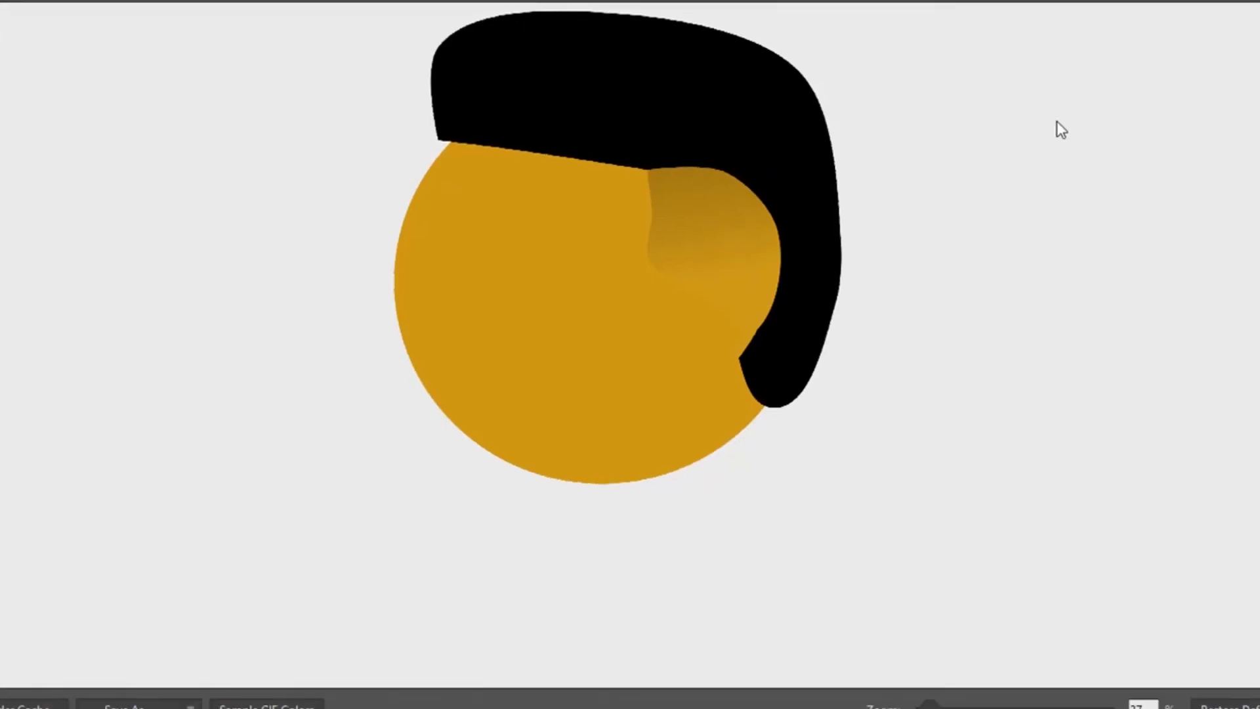
left_click(1256, 2)
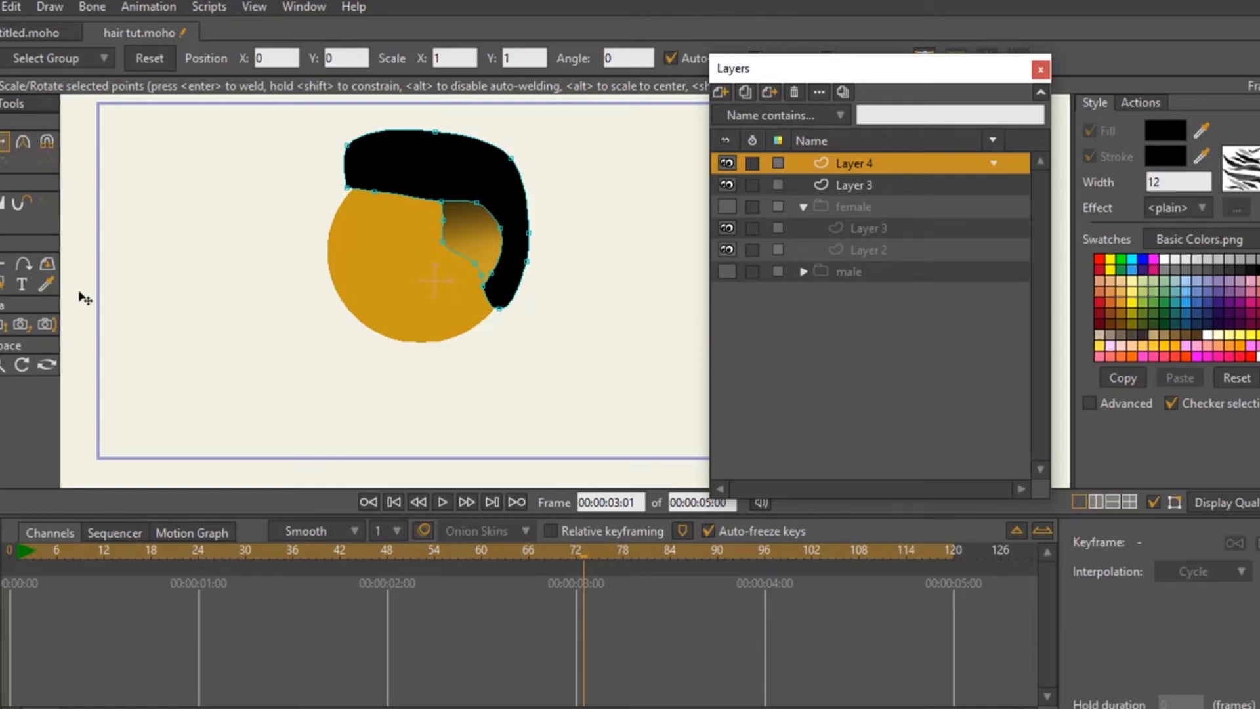
- Return to frame 0 and fit the whole head and canvas frame in the workspace
left_click(5, 566)
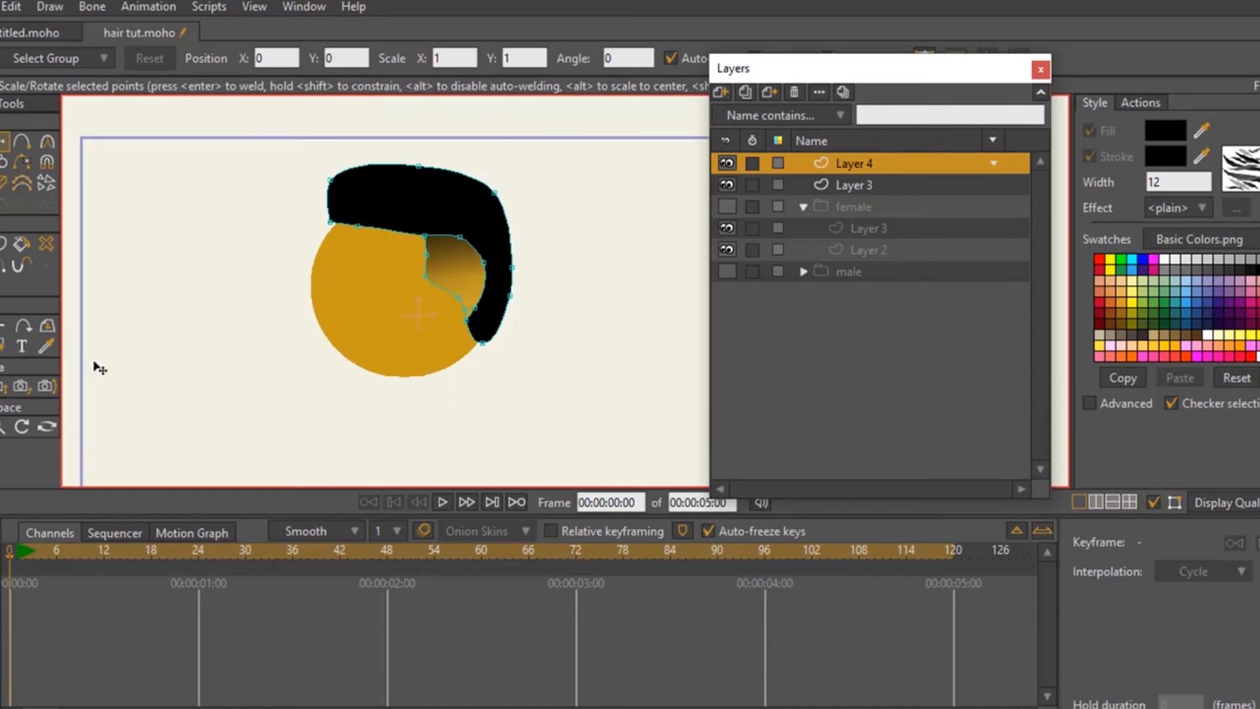
left_click(4, 426)
left_click_drag(381, 380, 643, 289)
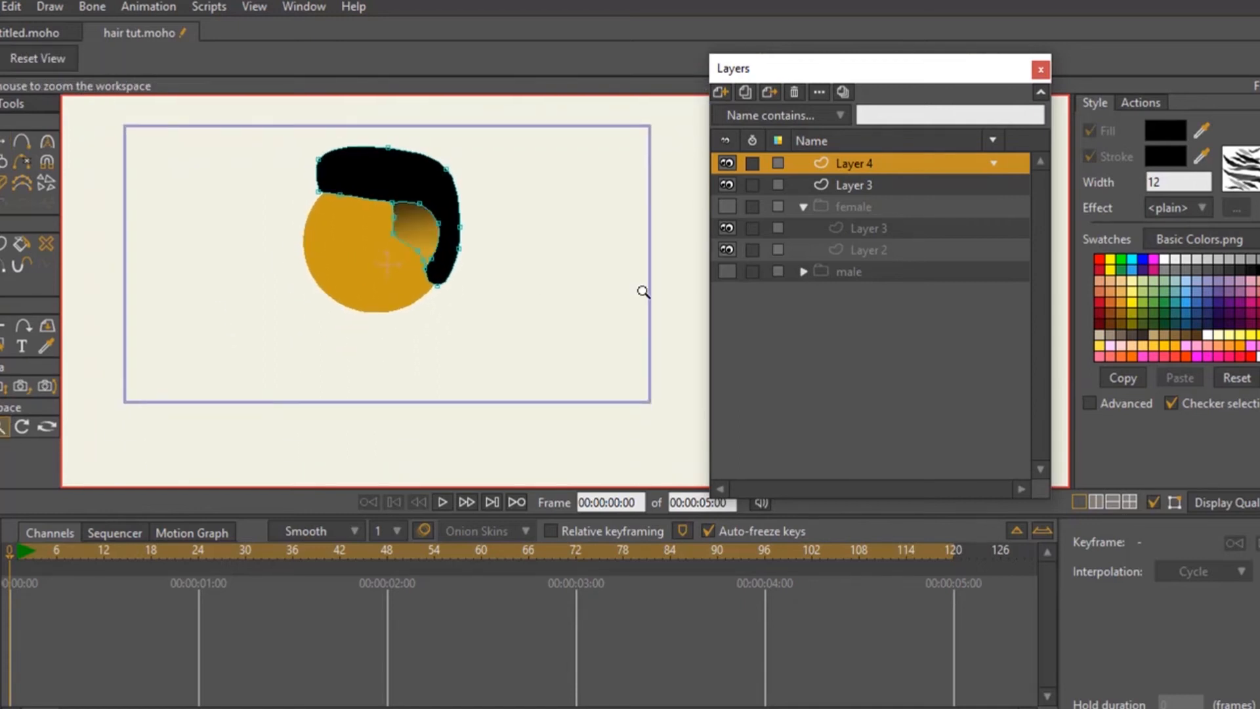
- Hide the top-level Layer 4 and Layer 3 and add a new vector layer above them
left_click(2, 142)
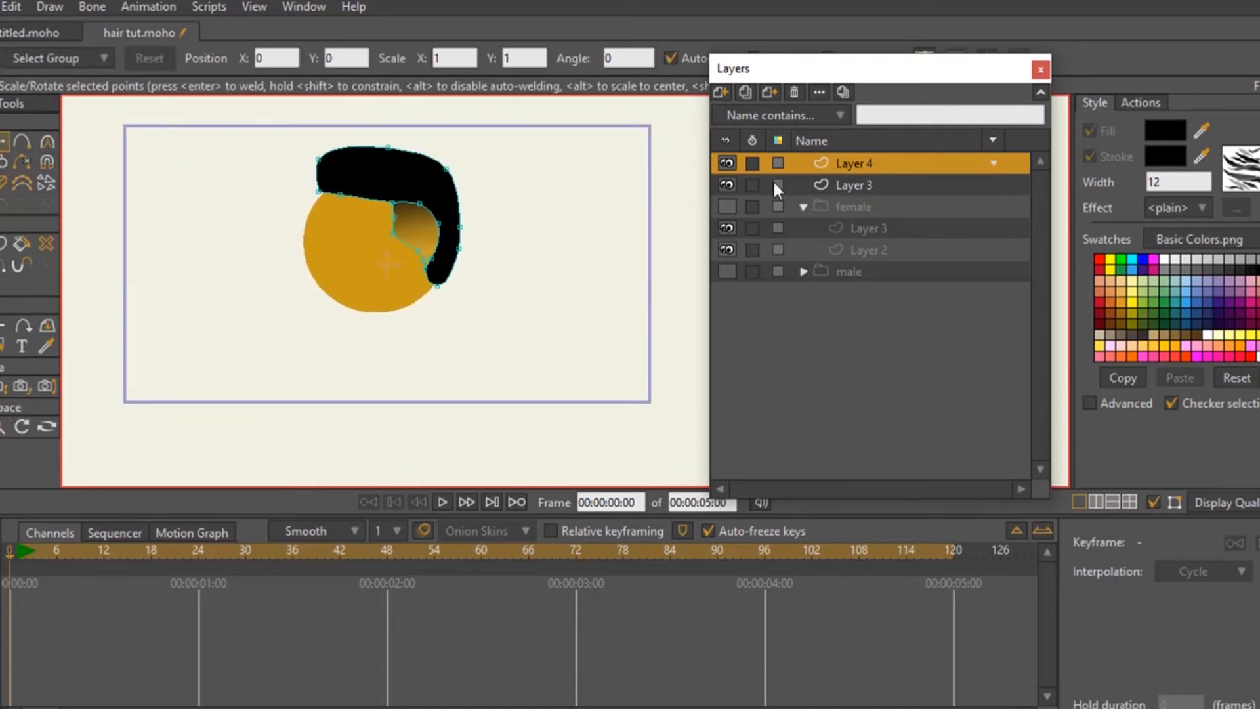
left_click_drag(724, 162, 741, 177)
left_click(723, 92)
left_click(739, 111)
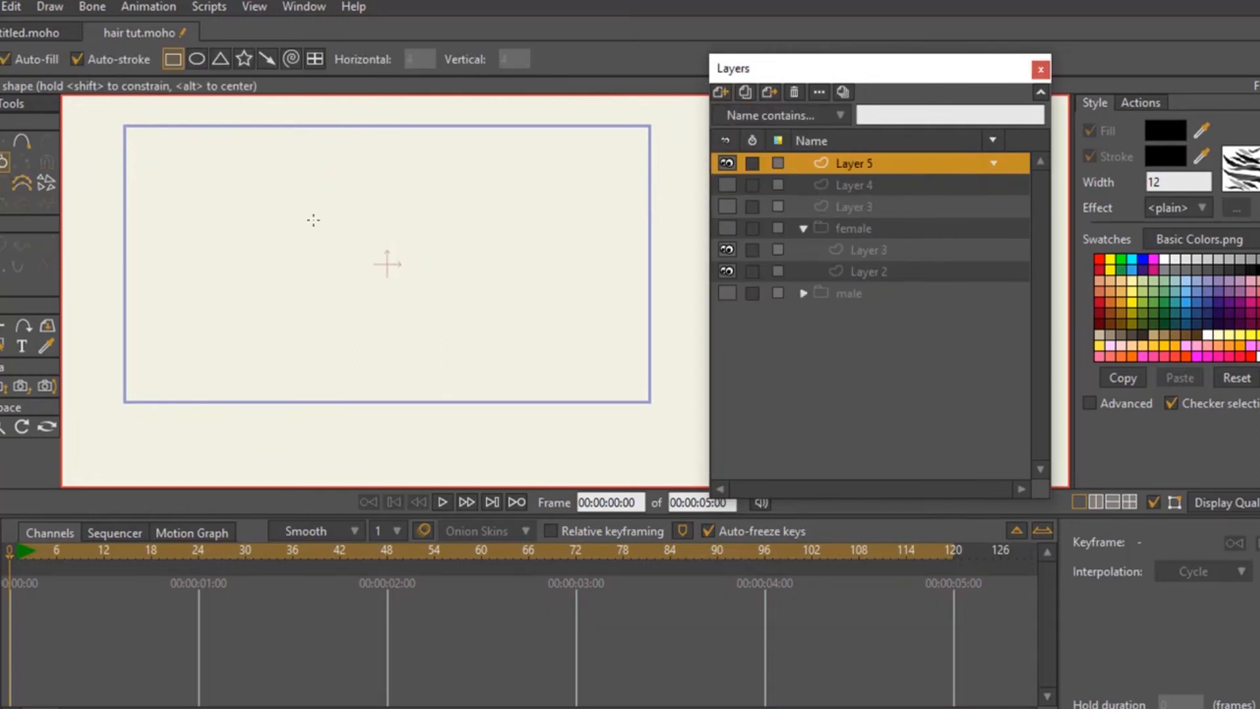
- Draw an oval head shape just left of the canvas centre on the new layer
left_click_drag(331, 181, 483, 327)
key("ctrl+z")
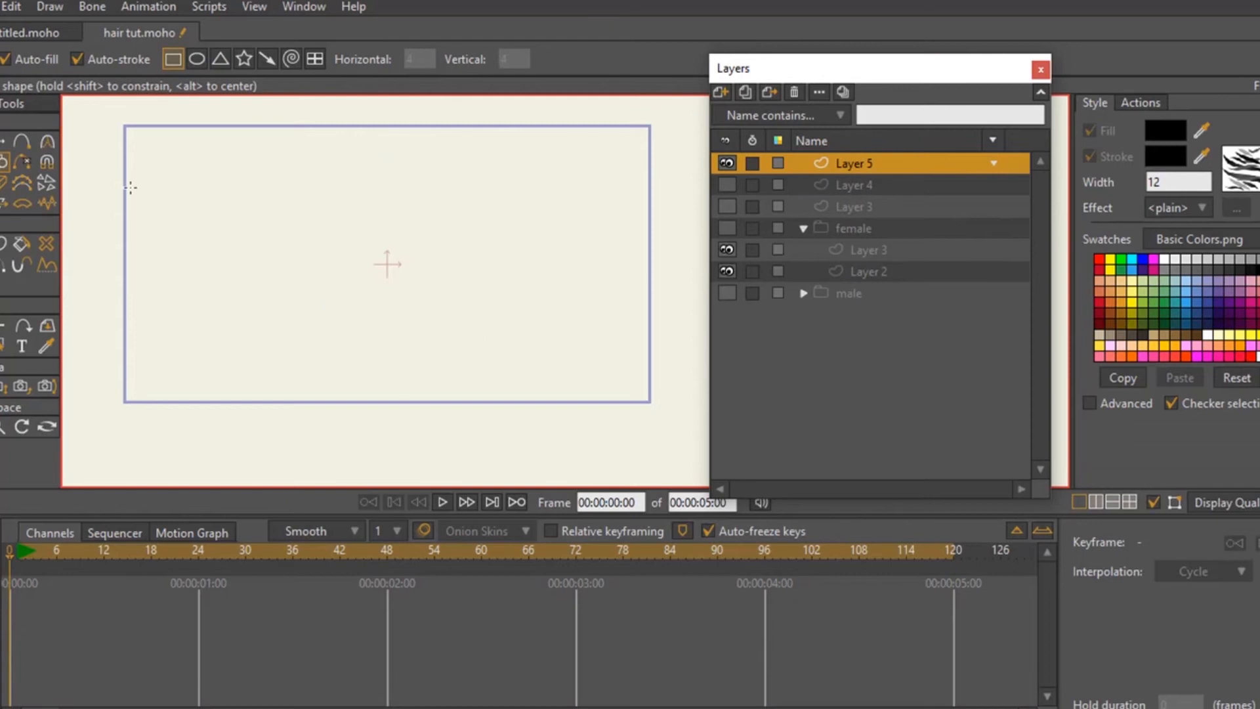
left_click_drag(254, 186, 391, 330)
- Create a dark yellow filled shape from the oval and move it slightly up and toward the canvas centre
left_click(1133, 322)
left_click(1137, 309)
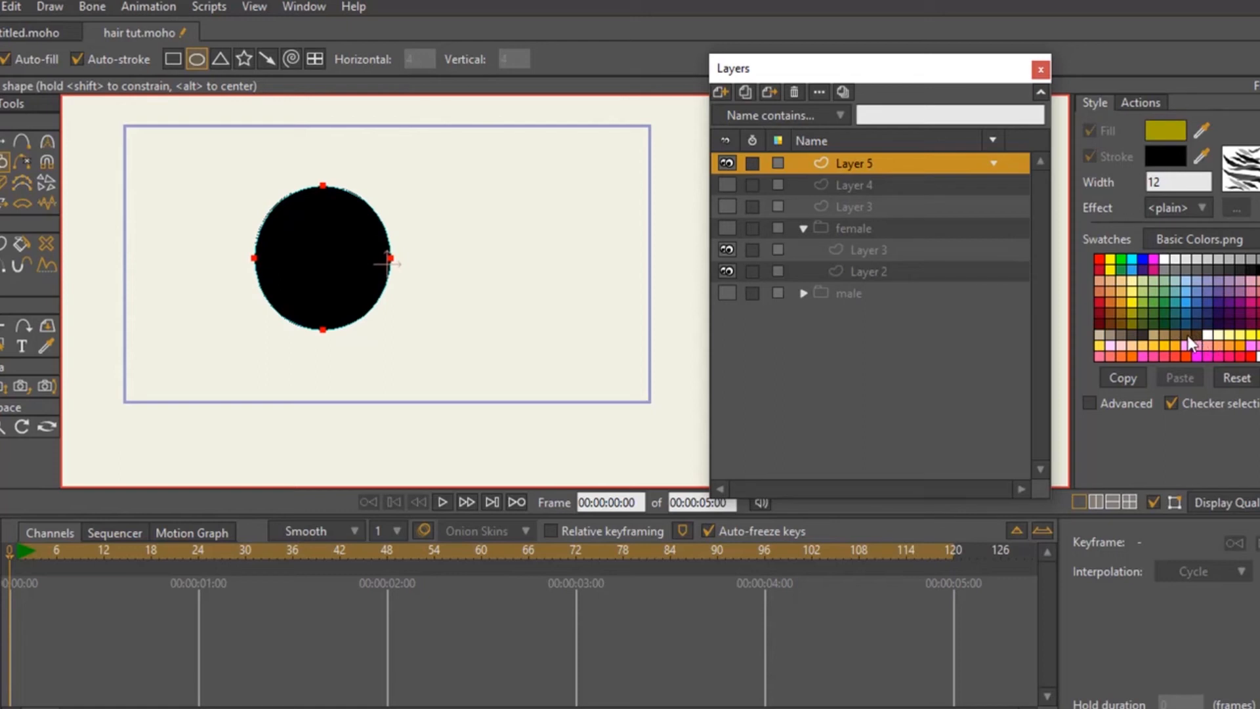
left_click(1187, 336)
left_click(1136, 318)
left_click(7, 244)
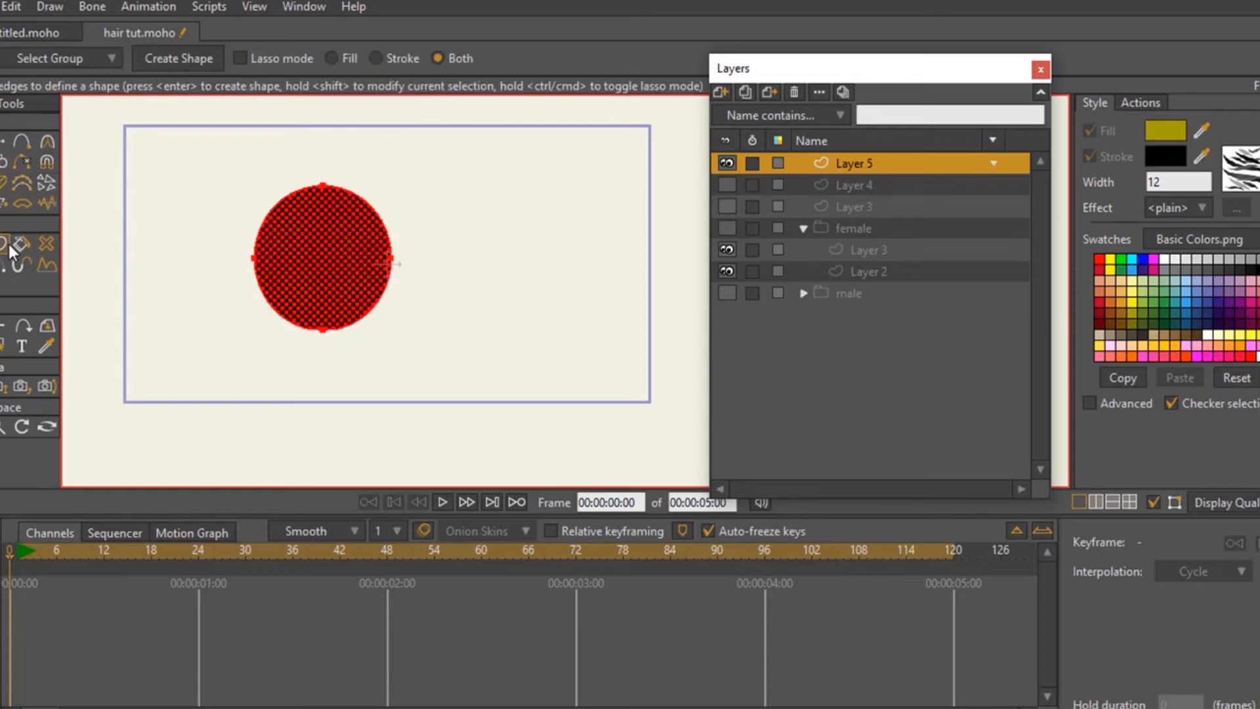
left_click(190, 63)
left_click(211, 223)
left_click(317, 255)
left_click(3, 142)
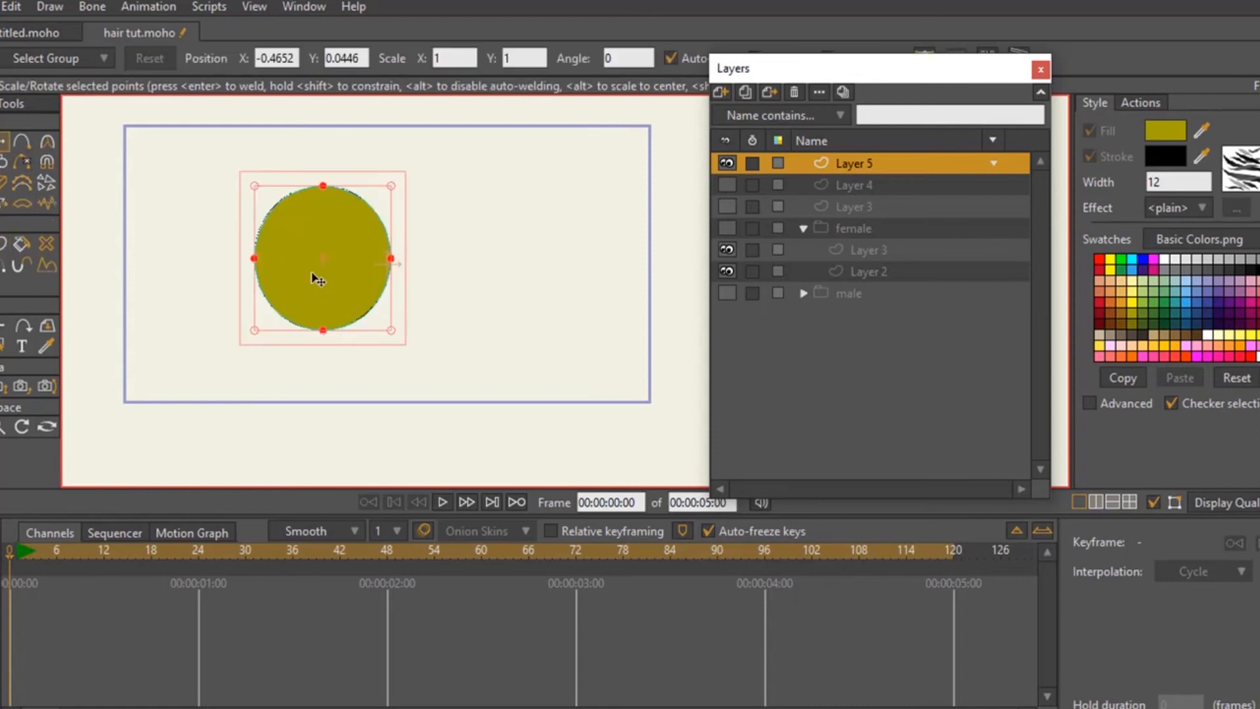
left_click_drag(317, 280, 360, 255)
- Add another vector layer and draw a closed side-view hair outline over the head's top and back edge
left_click(26, 143)
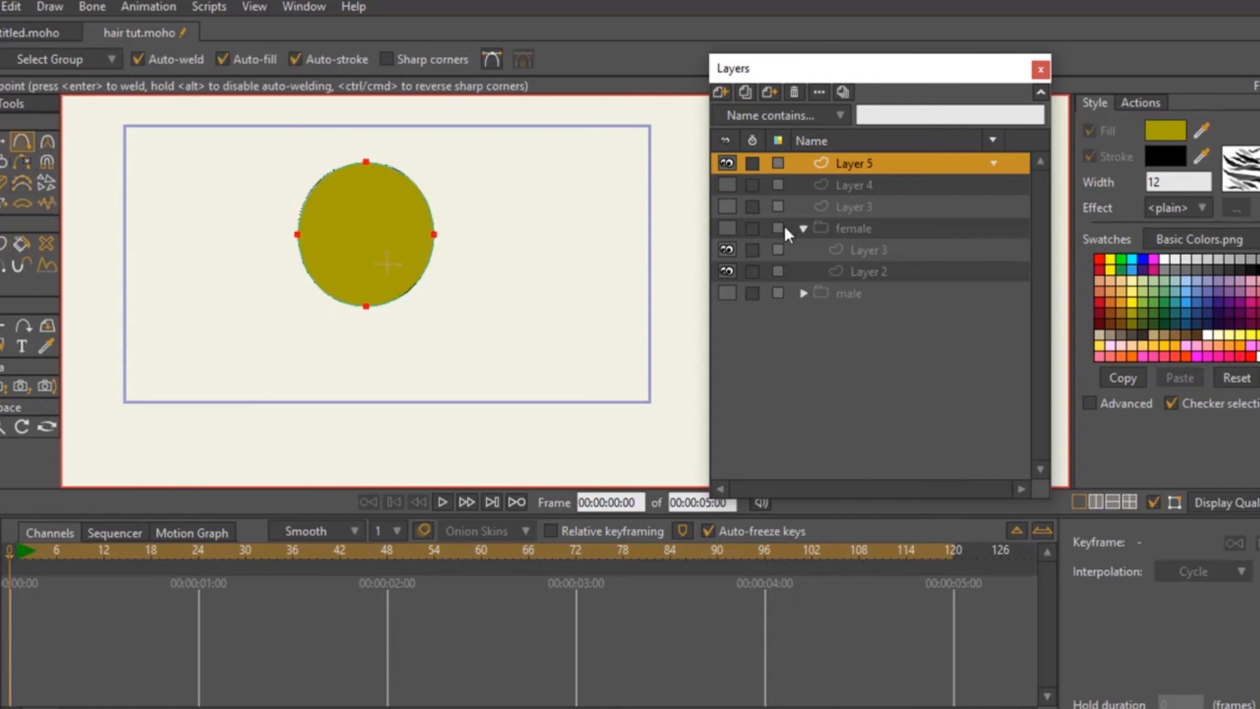
left_click(723, 94)
left_click(737, 110)
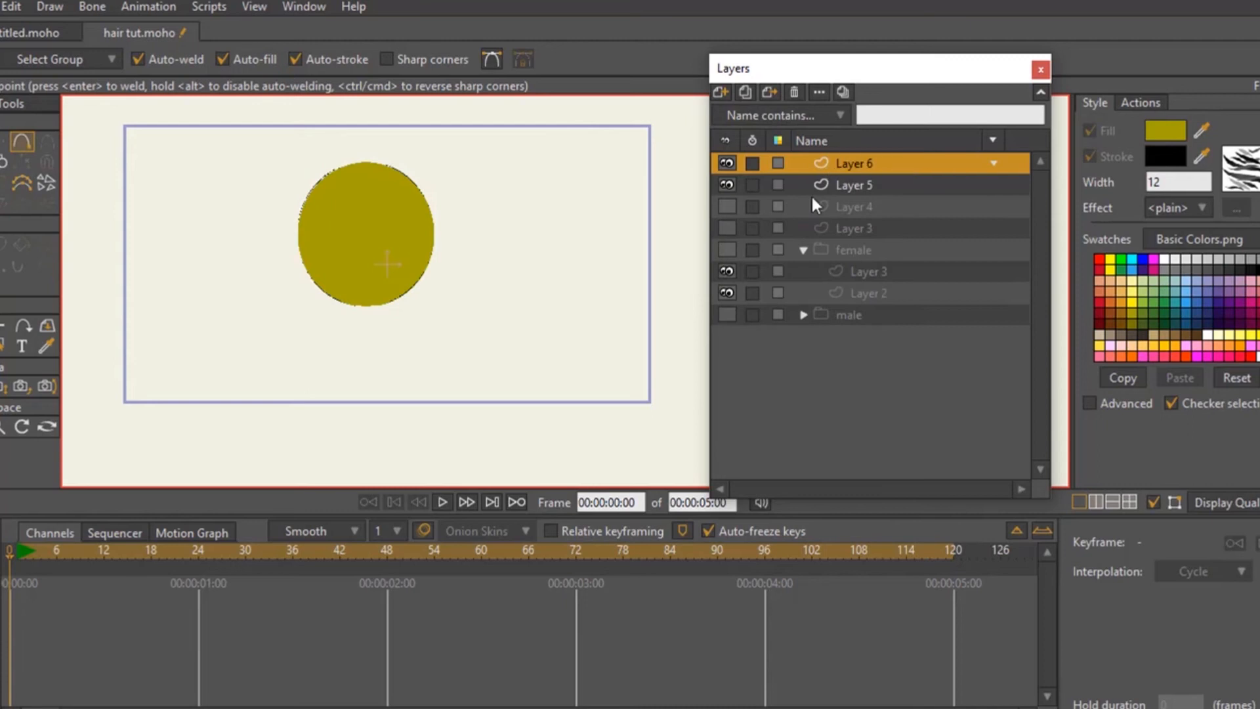
left_click_drag(299, 168, 322, 146)
left_click(406, 153)
left_click(456, 161)
left_click(466, 215)
left_click(470, 254)
left_click(470, 288)
left_click_drag(298, 168, 330, 214)
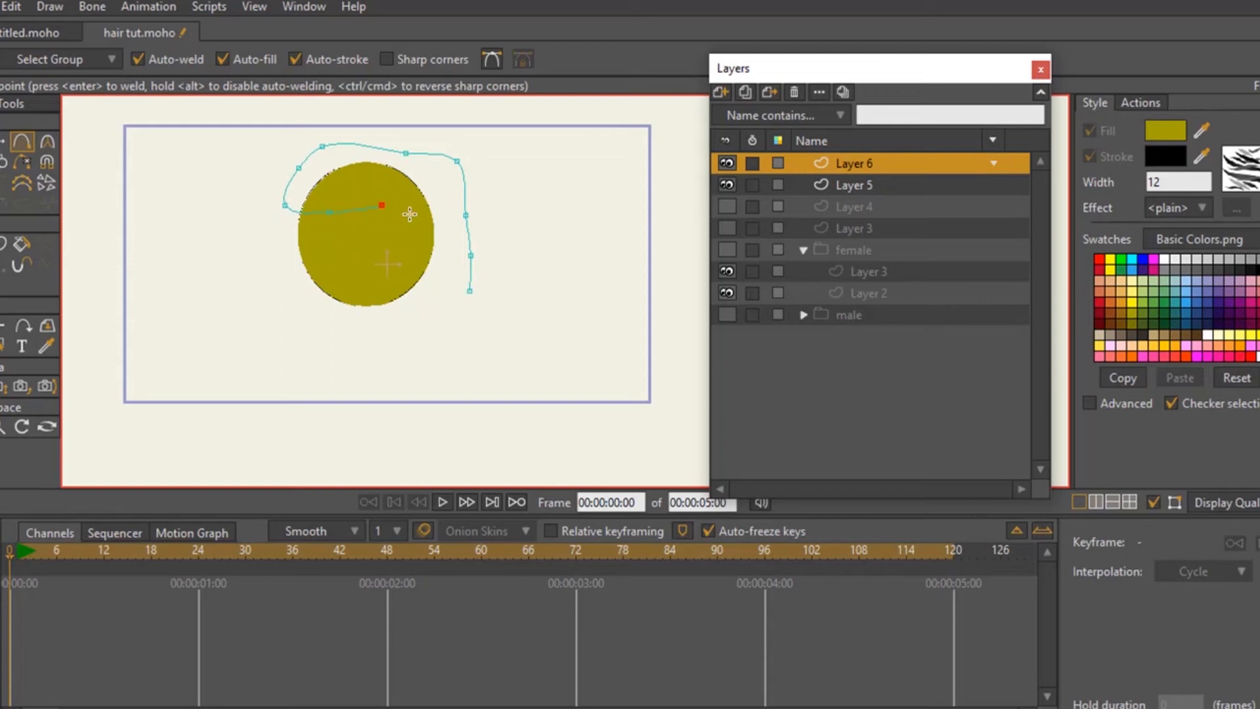
left_click(422, 264)
left_click(469, 290)
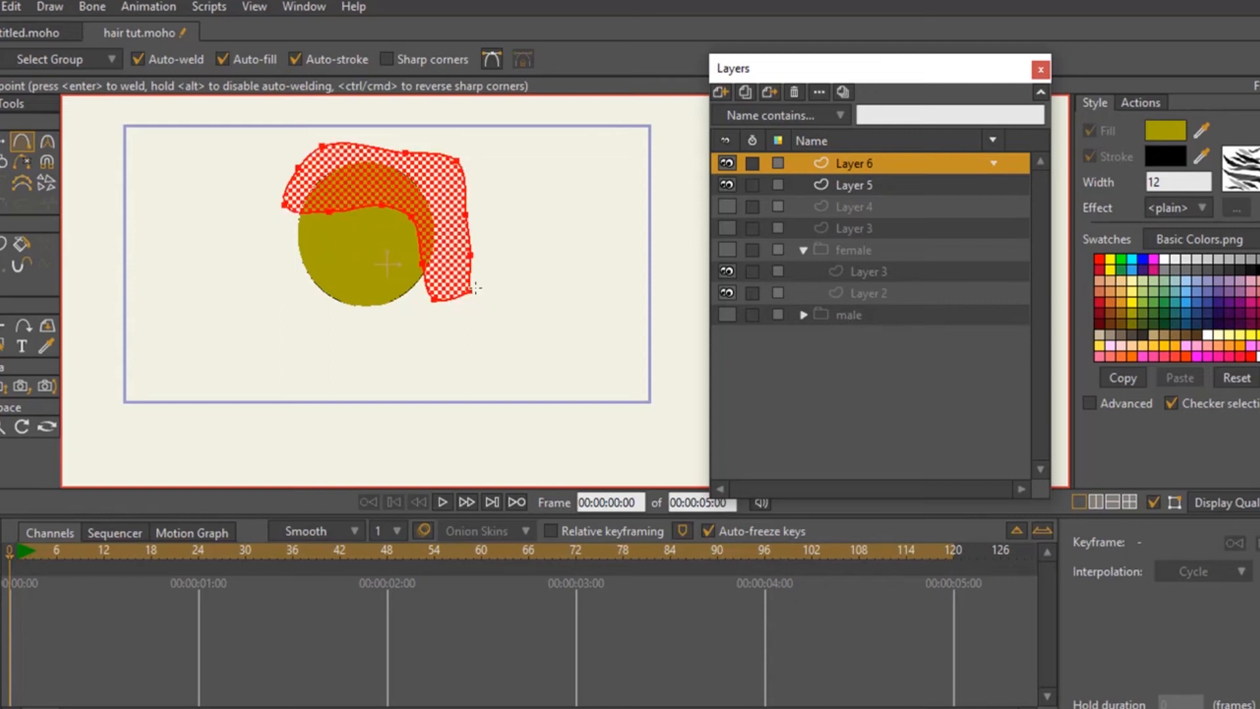
- Set the hair shape's fill to black and deselect its points
left_click(1252, 269)
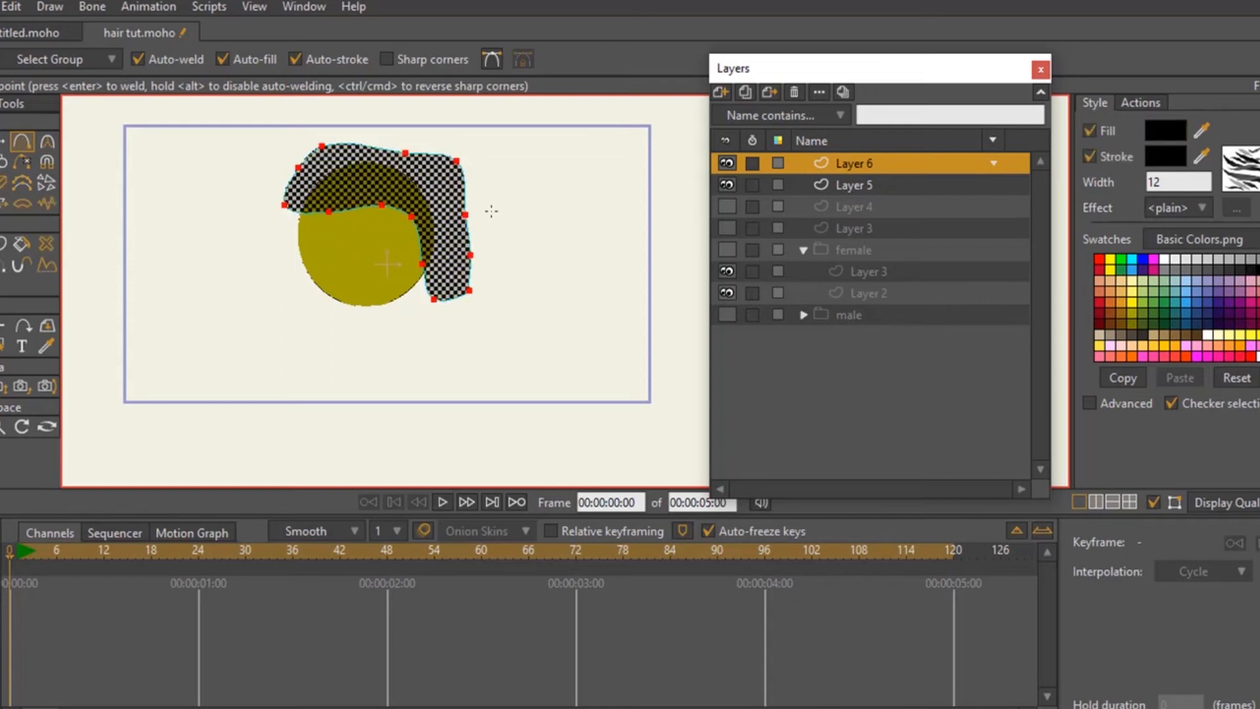
key("g")
left_click(127, 175)
- Reshape the hair by moving its front, top, back and inner-corner points closer to the head
left_click(5, 141)
left_click_drag(321, 146, 295, 211)
left_click_drag(436, 162, 417, 173)
left_click_drag(478, 229, 423, 266)
left_click_drag(416, 222, 385, 217)
- Draw a closed sideburn patch below the hair's inner edge and fill it with black
key("a")
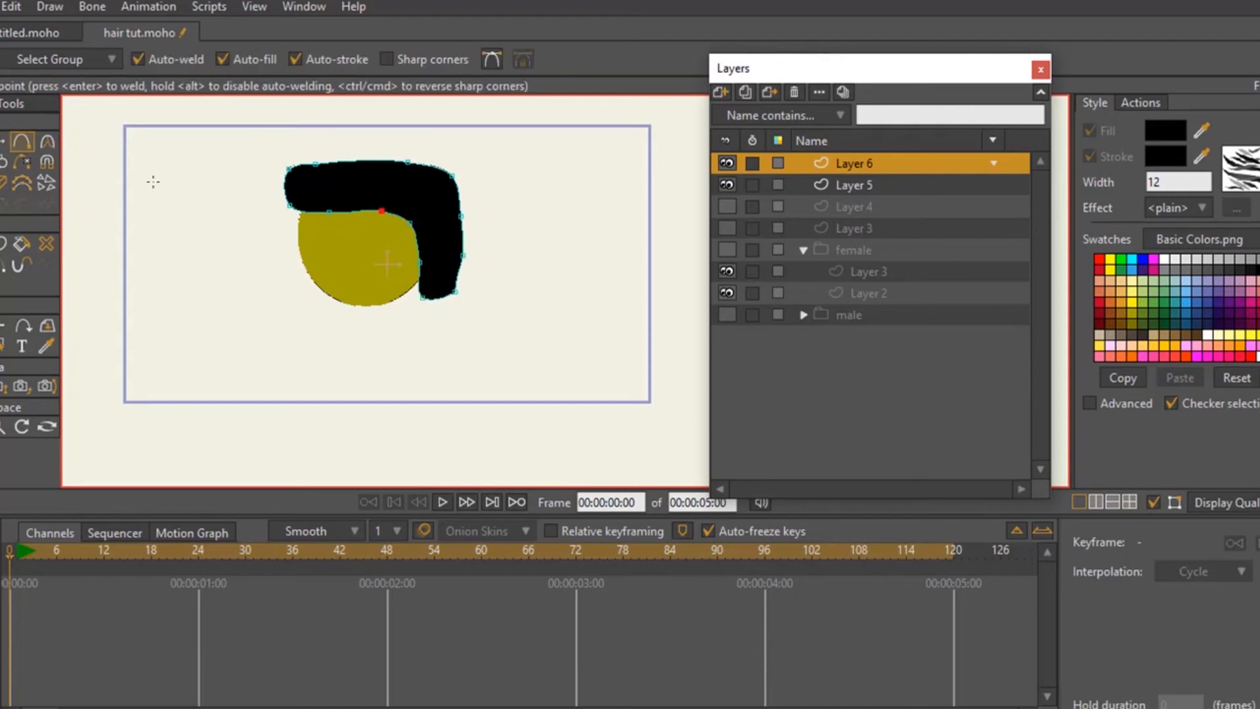
left_click(344, 212)
key("p")
left_click(387, 240)
left_click(256, 273)
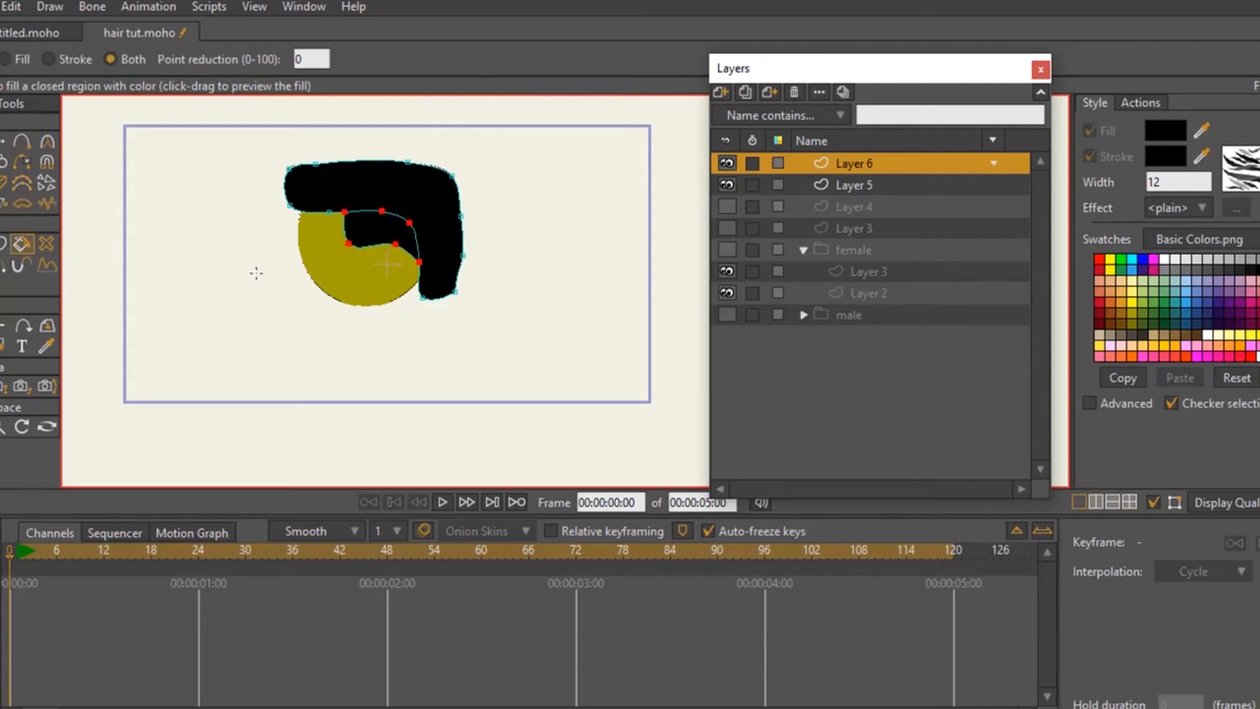
- Set the line width of all the hair points and the head outline points to 0 percent
left_click(3, 429)
left_click_drag(397, 297, 462, 288)
left_click_drag(420, 332, 397, 385)
left_click_drag(340, 239, 433, 164)
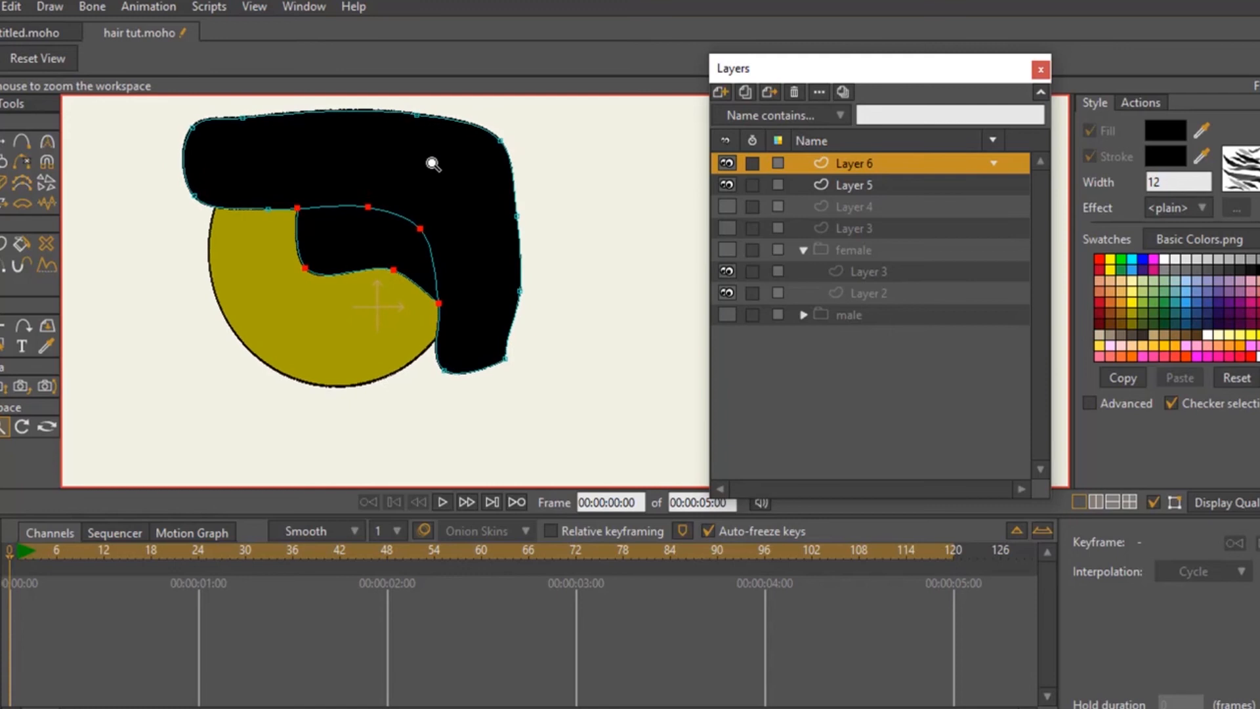
key("g")
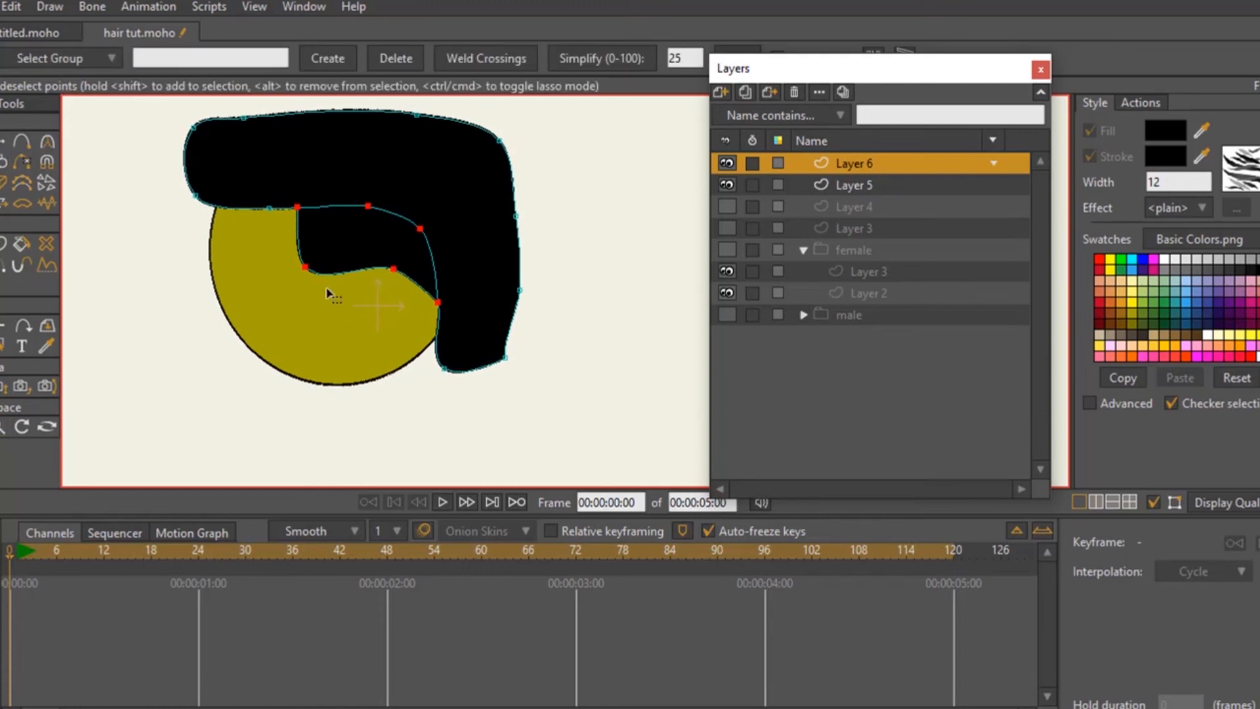
left_click_drag(169, 106, 561, 358)
key("w")
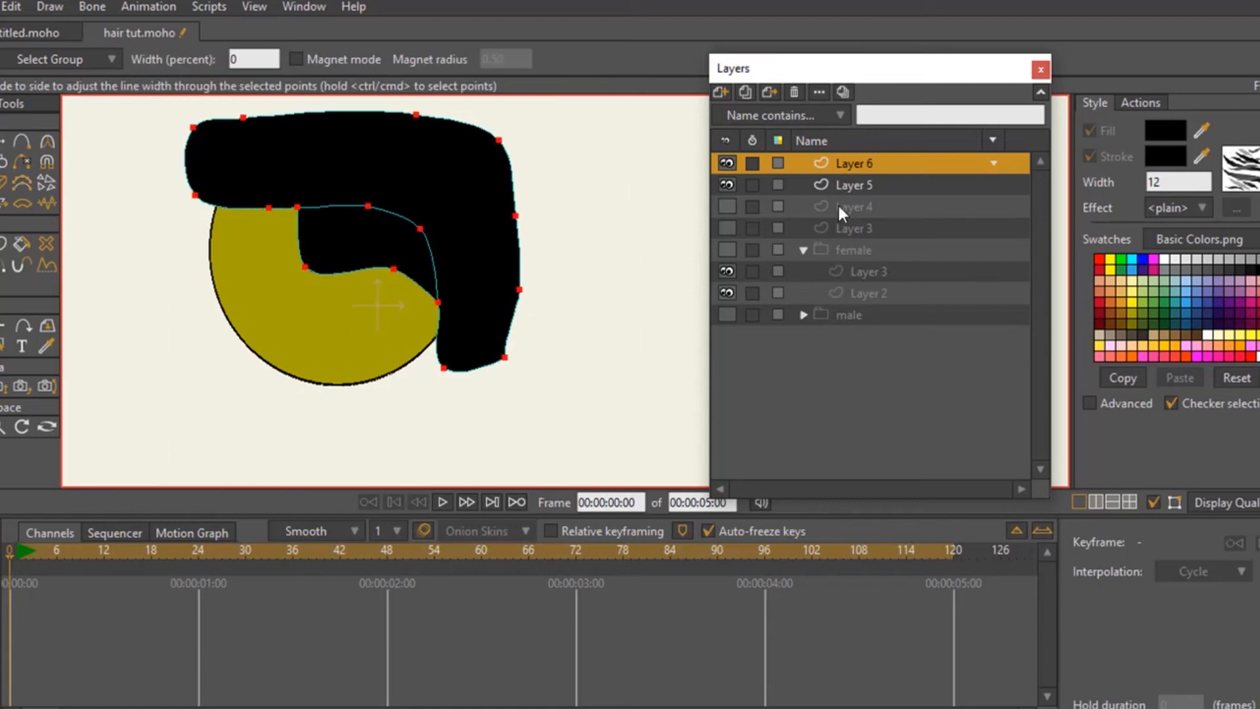
left_click(823, 191)
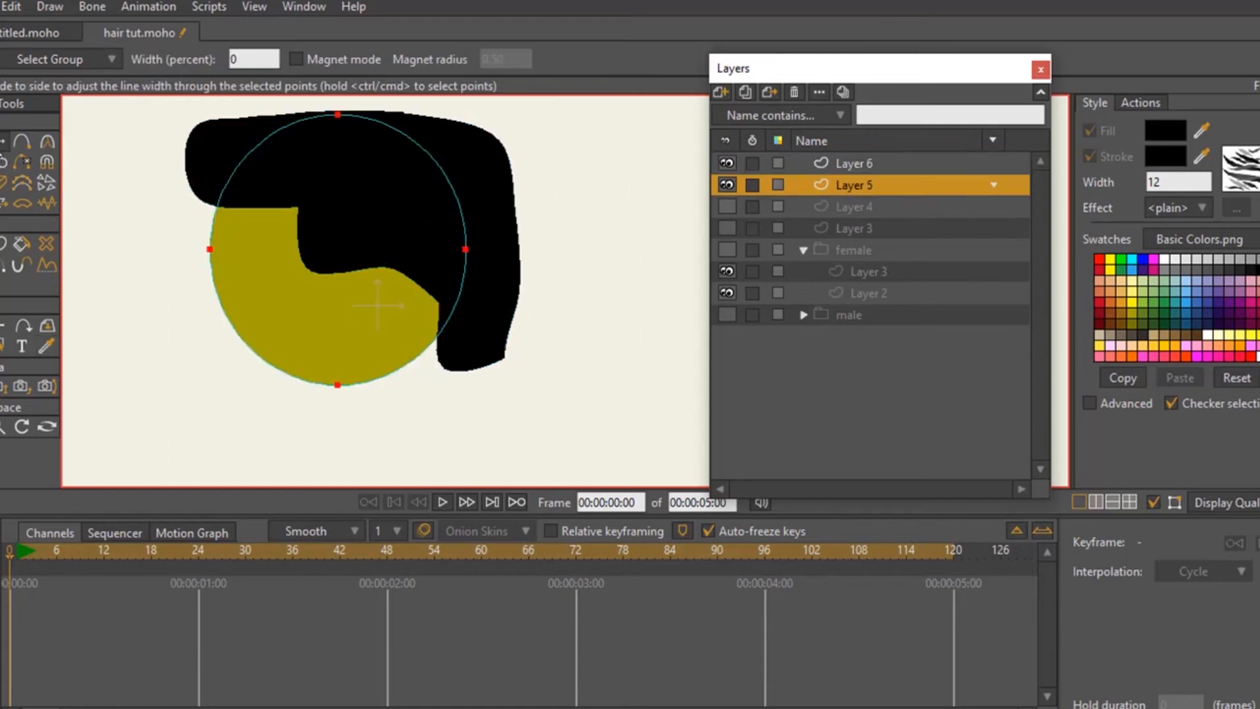
key("g")
left_click(830, 162)
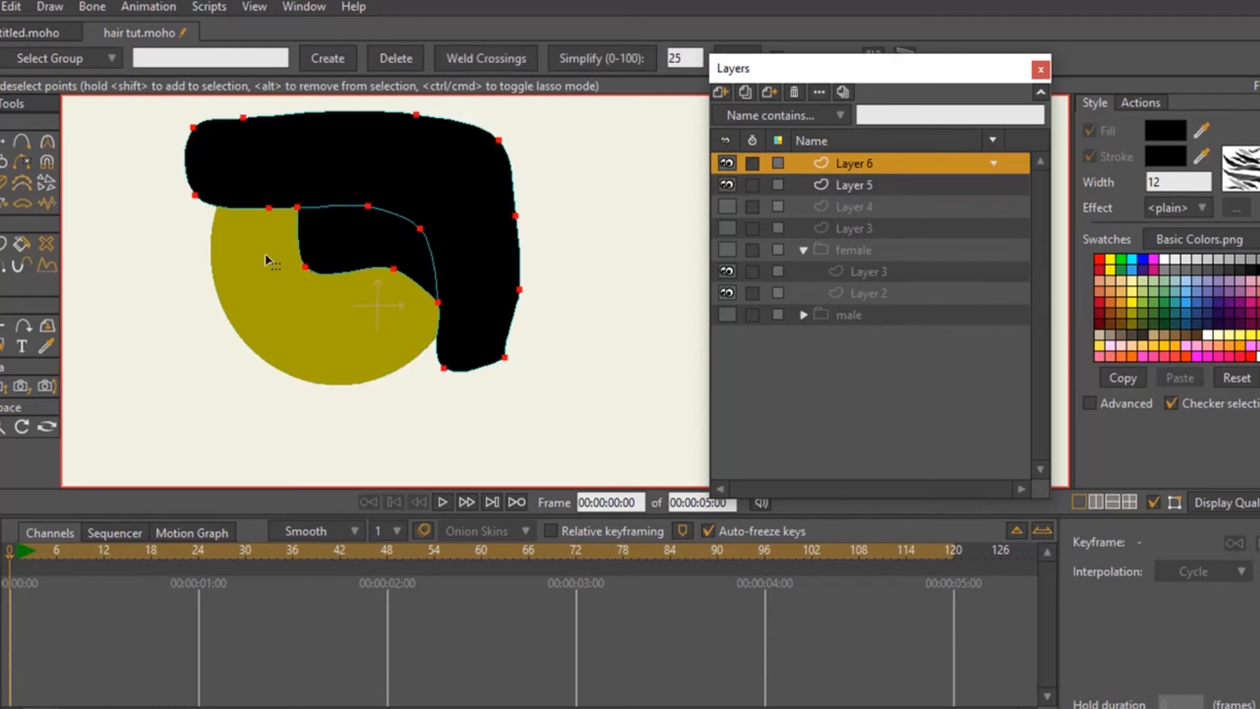
- Apply a linear white-to-black Gradient effect to the sideburn patch
left_click(22, 243)
left_click(346, 261)
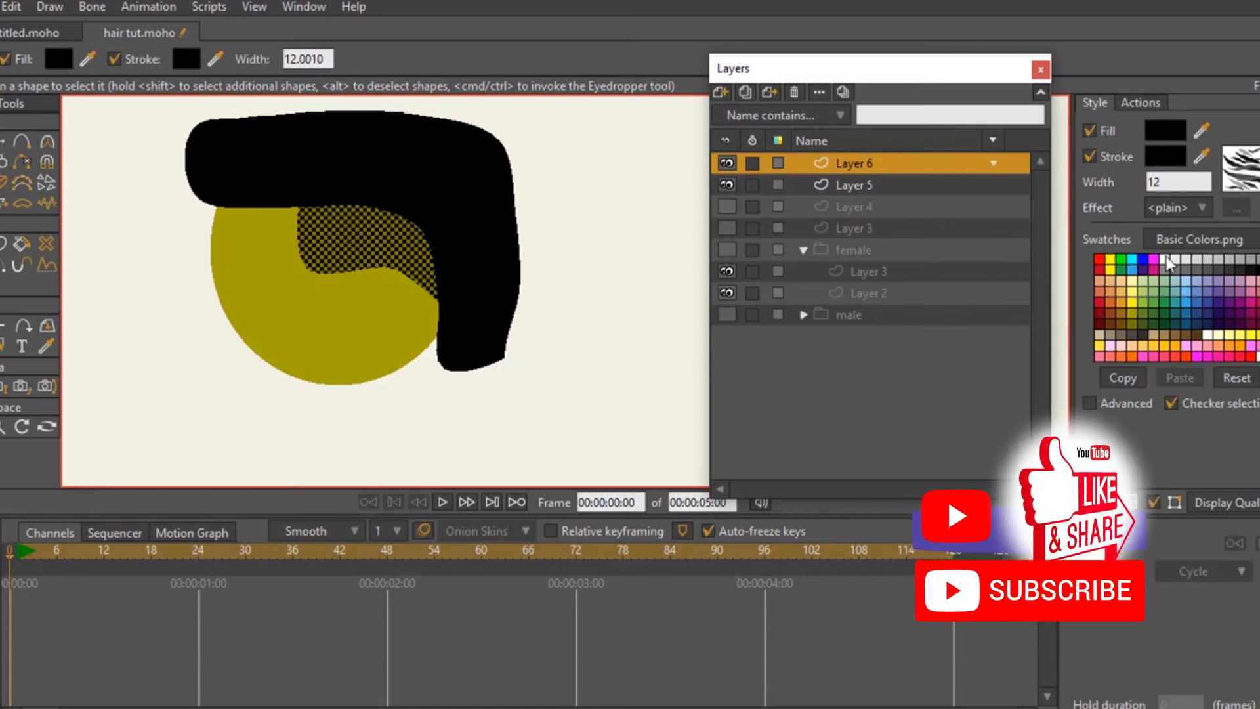
left_click(1178, 207)
left_click(1230, 305)
left_click_drag(660, 263, 926, 123)
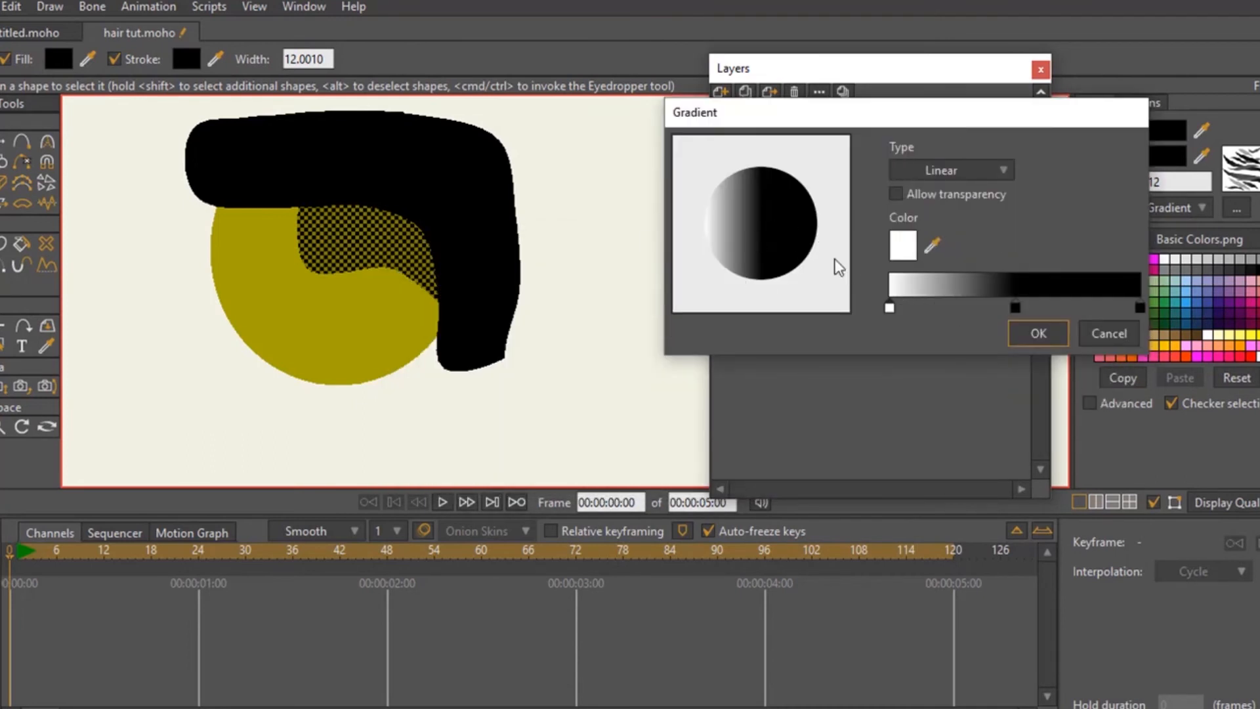
left_click(1032, 333)
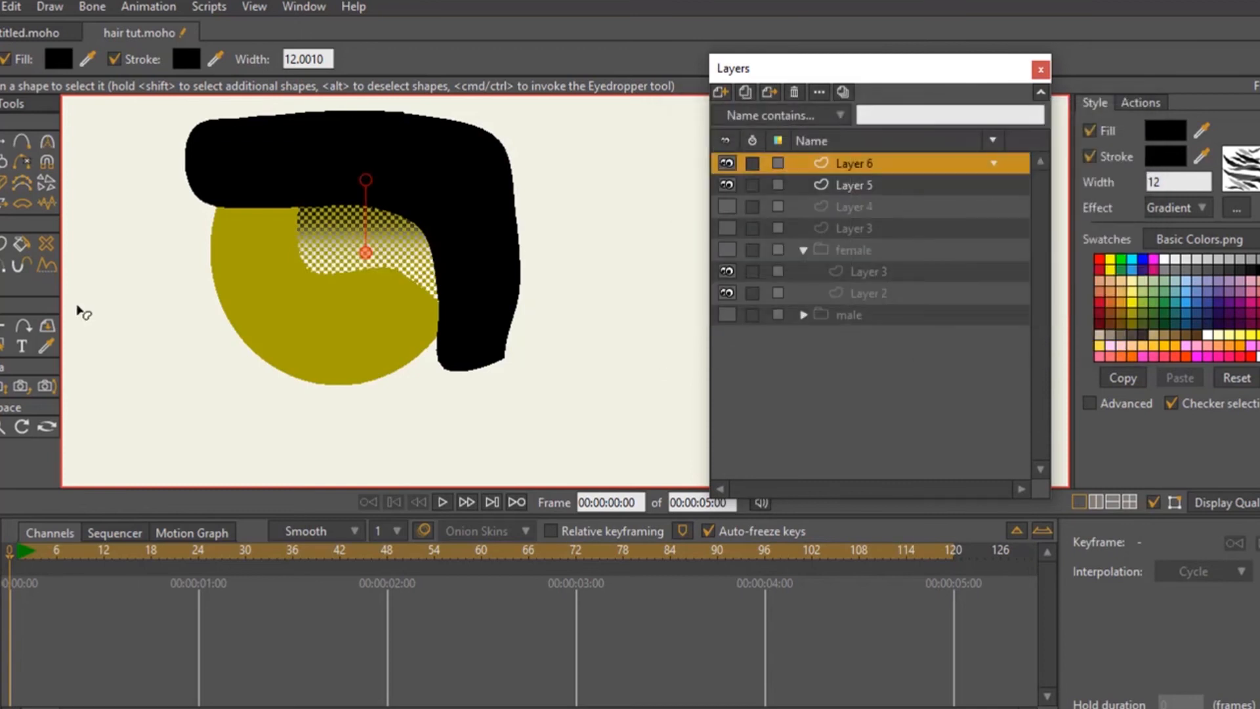
- Sample the head's fill color with the eyedropper and copy its hex code A4A204
key("g")
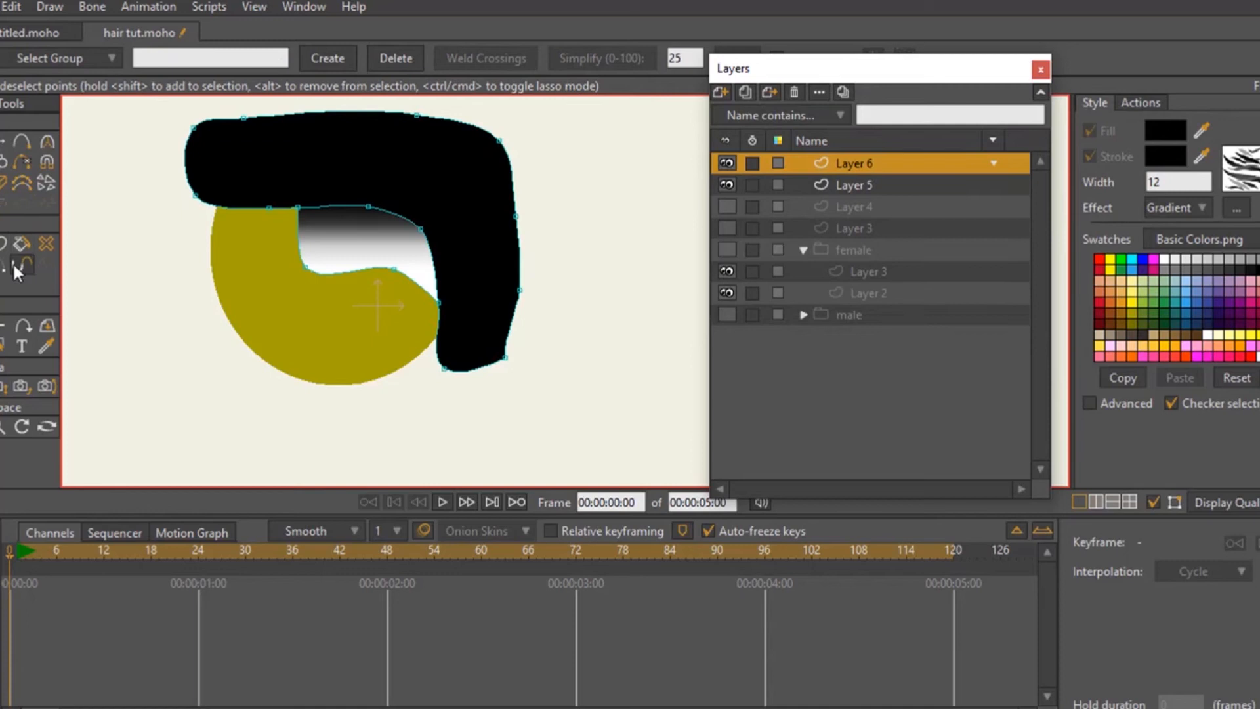
left_click(42, 350)
left_click(326, 340)
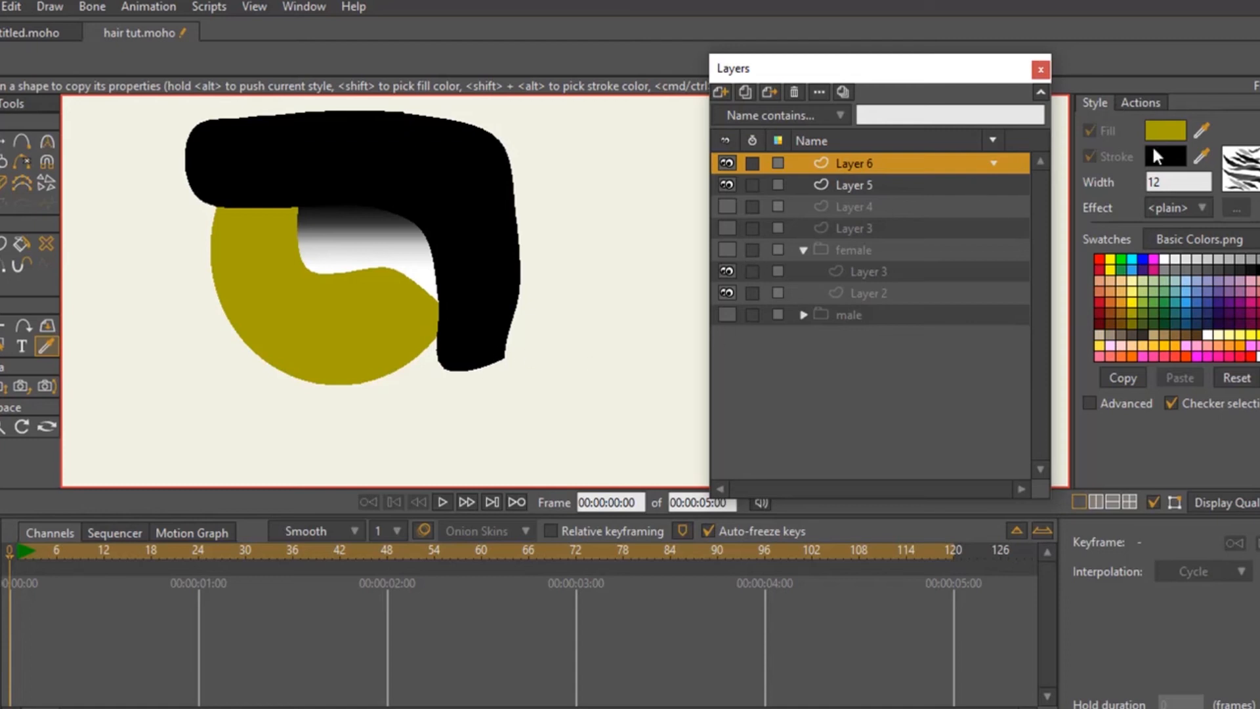
left_click(1165, 134)
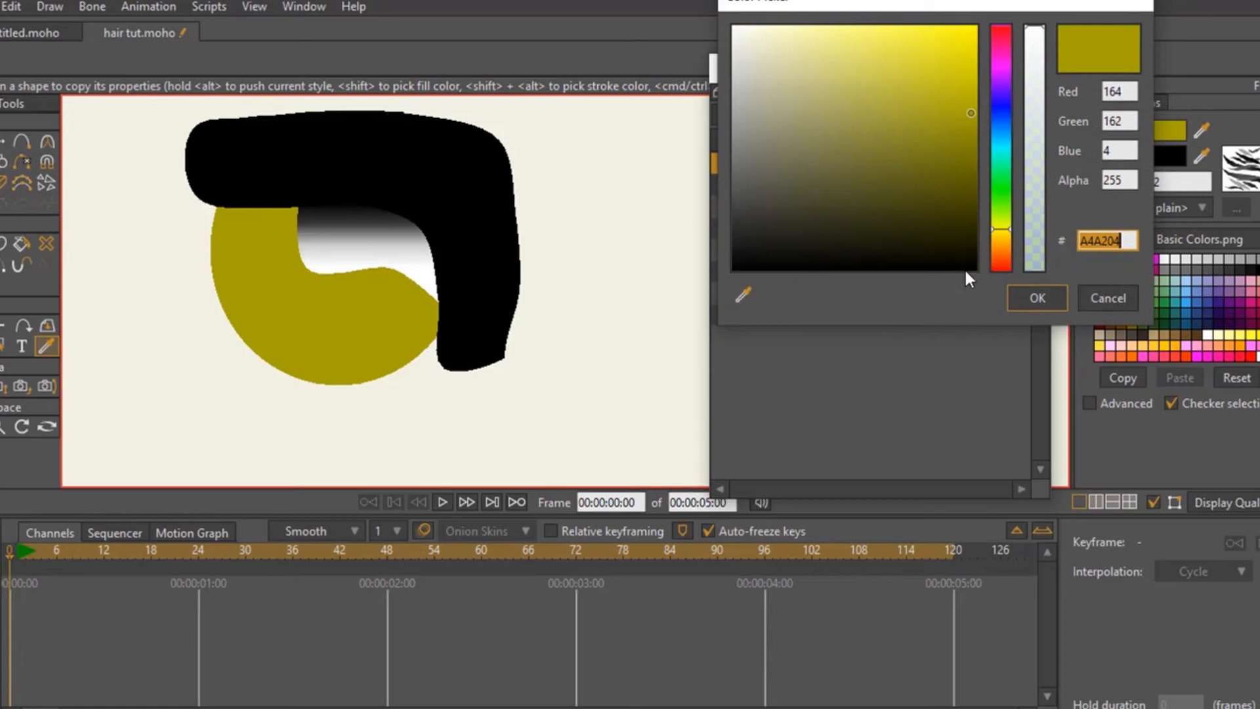
left_click(1038, 299)
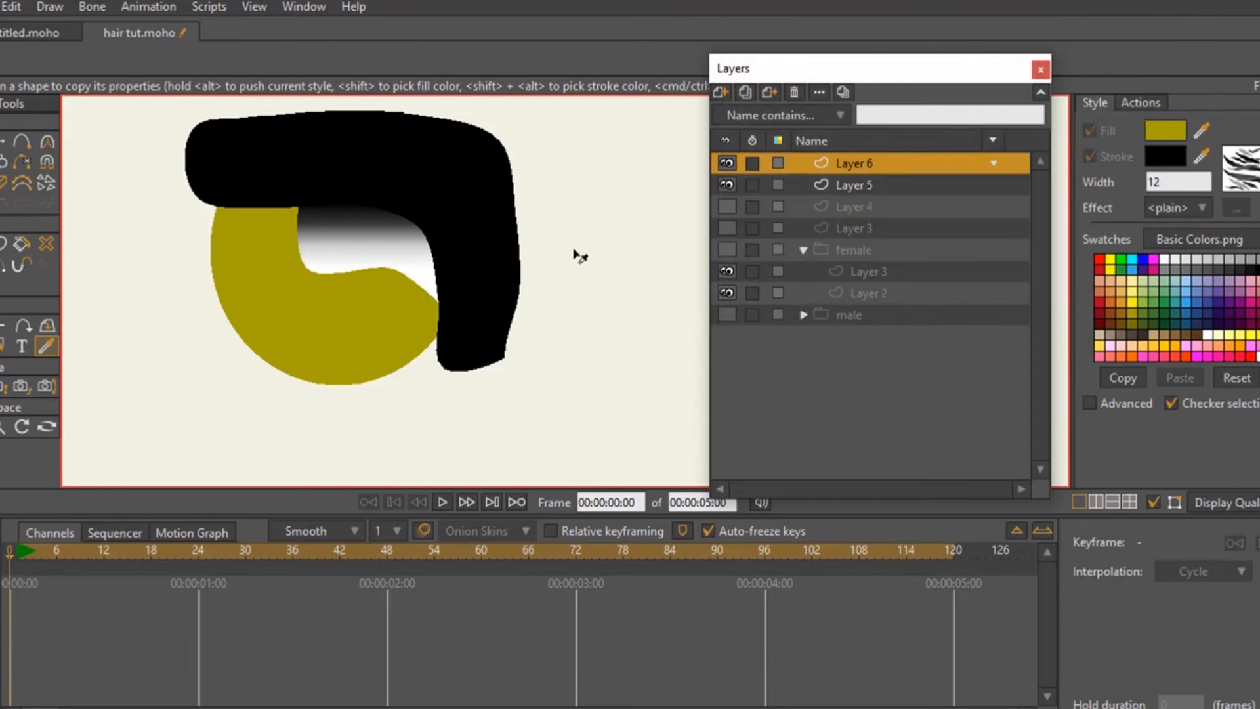
- Change the white color stop of the sideburn patch's gradient to A4A204 to match the head
key("q")
left_click(336, 266)
left_click(1237, 211)
left_click_drag(696, 254, 899, 97)
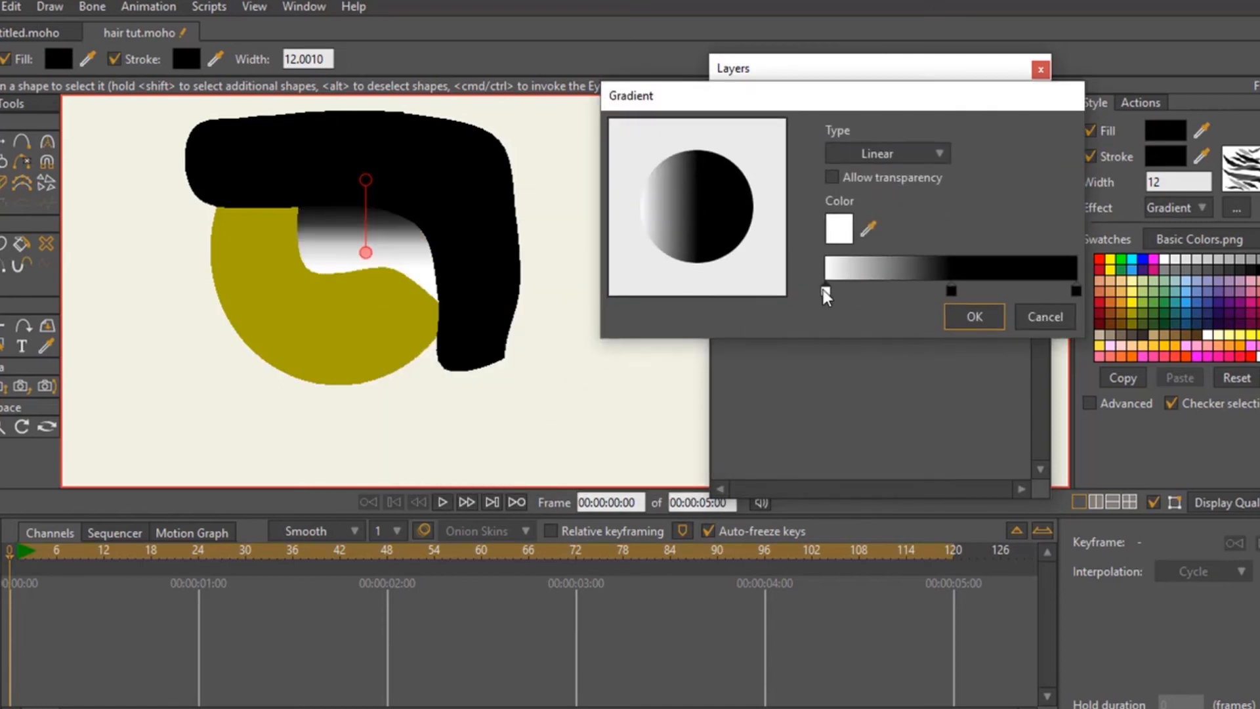
double_click(826, 291)
type("A4A204")
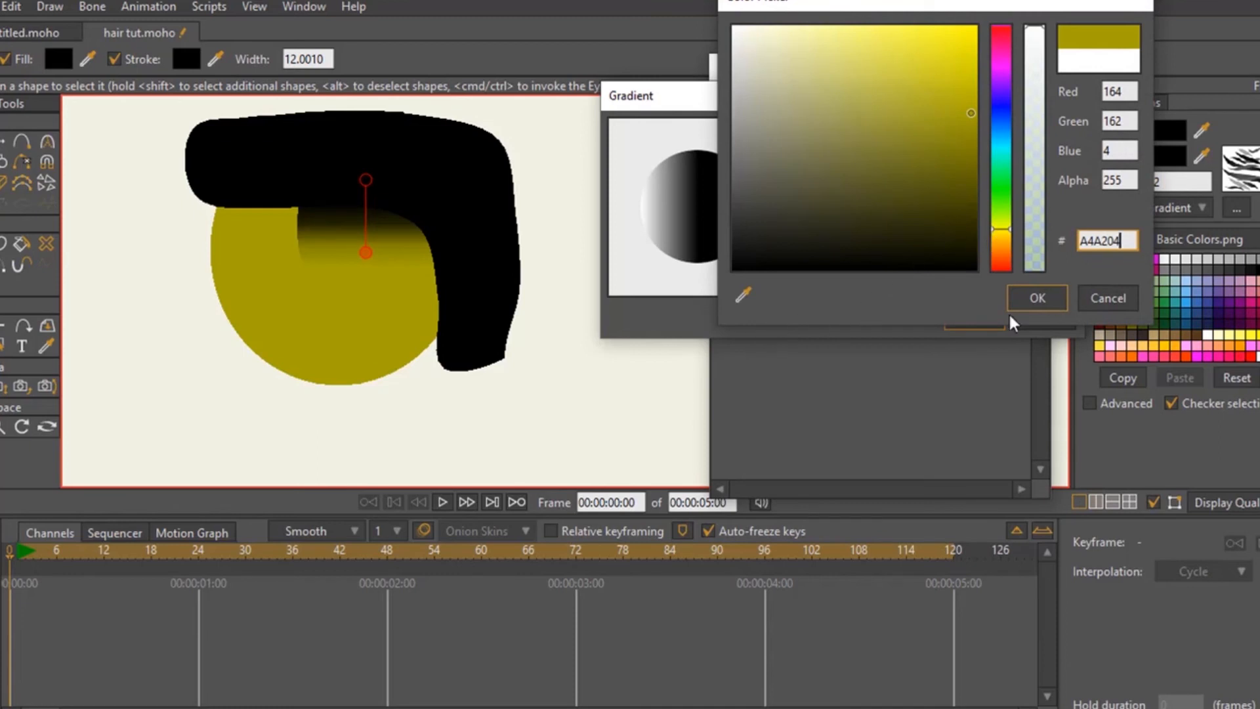
left_click_drag(1135, 240, 1068, 257)
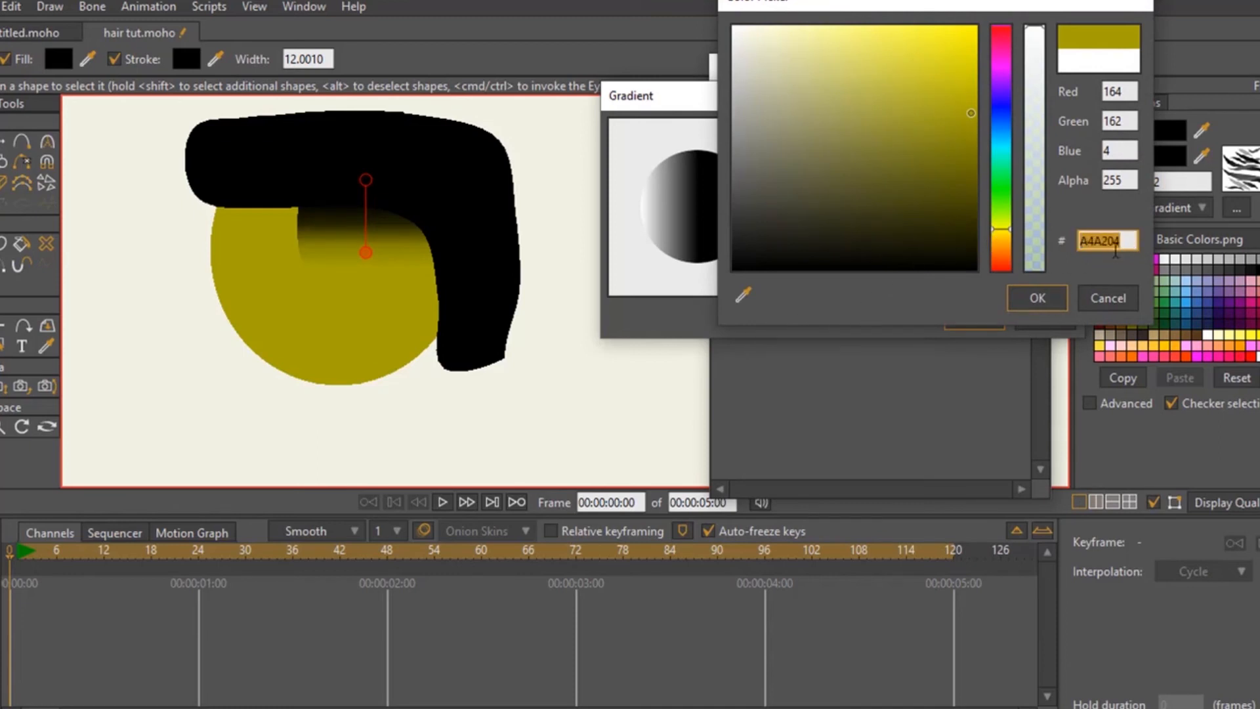
left_click(1037, 298)
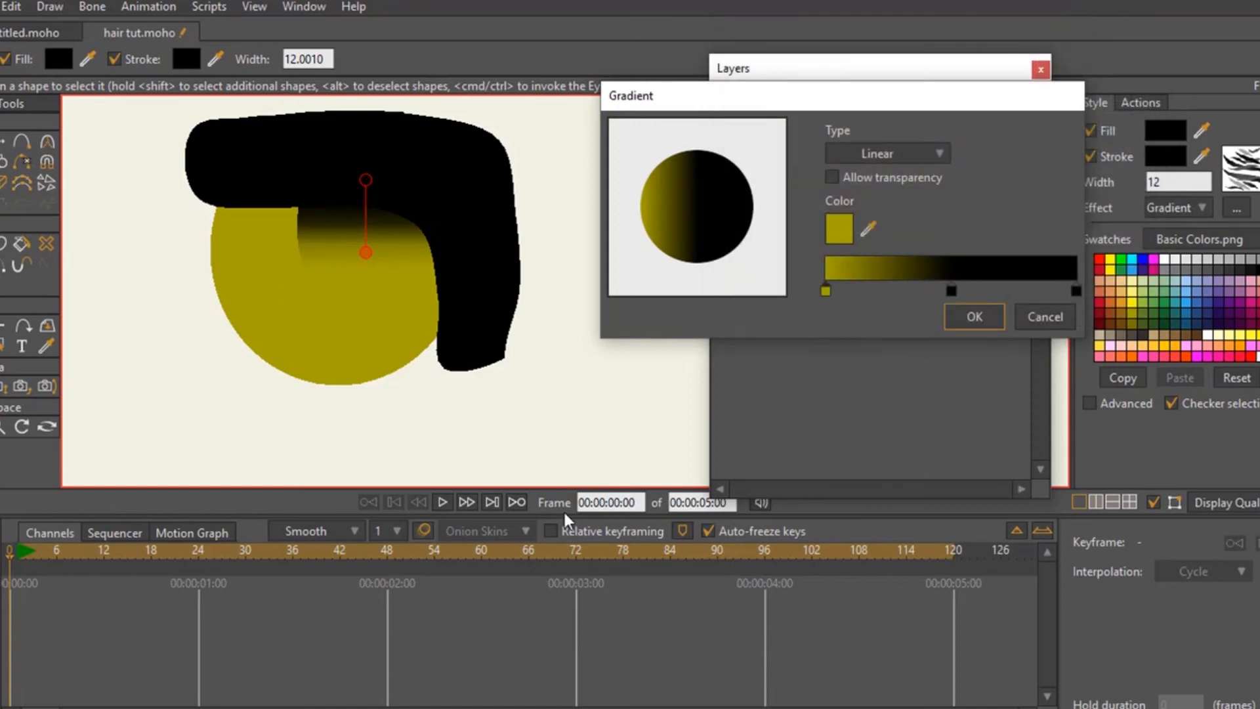
left_click(974, 316)
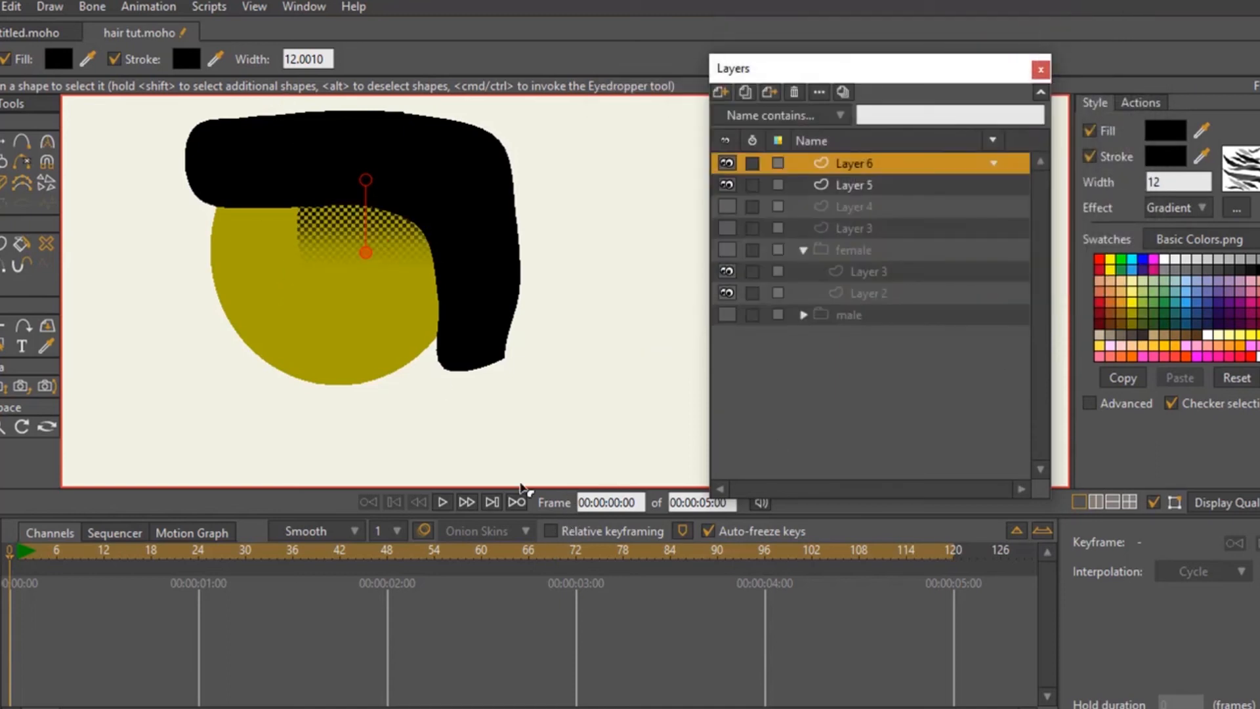
- Render a preview of the head with the skin-colored fade
key("ctrl+r")
left_click(1, 139)
left_click(117, 169)
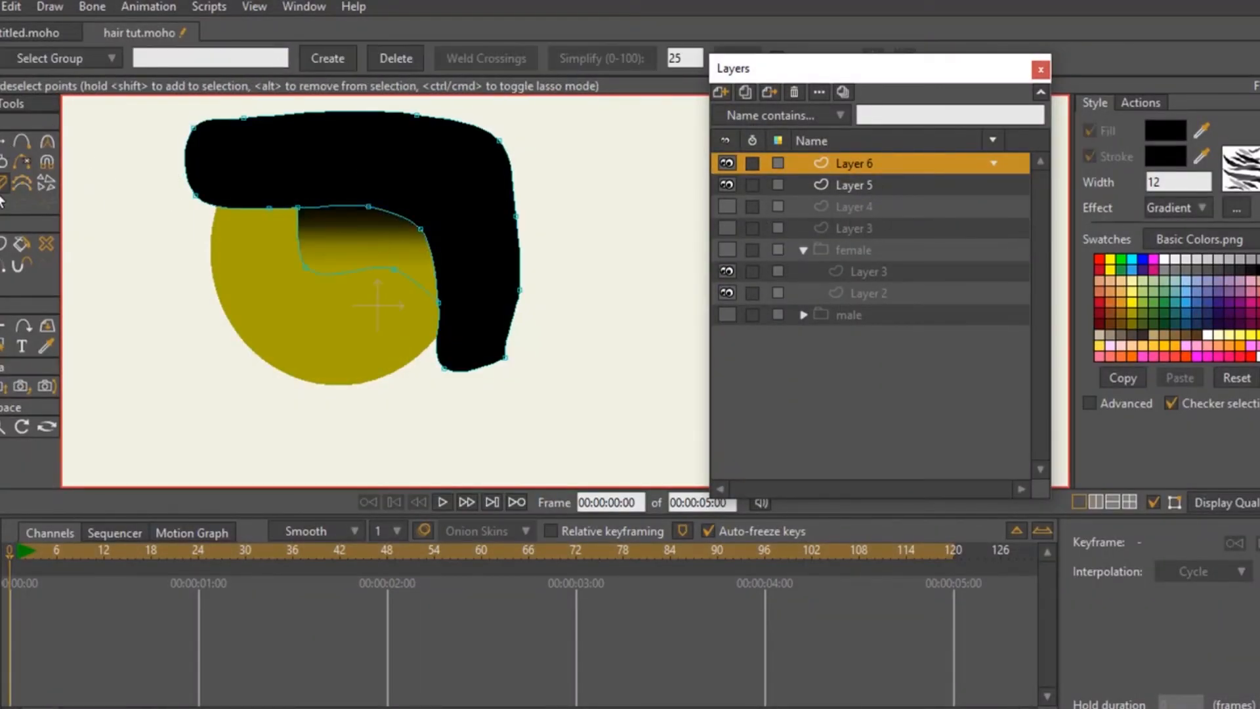
- Reposition the sideburn gradient's start and end handles for a smoother fade and render a preview of the result
left_click(2, 244)
left_click_drag(365, 181, 366, 132)
mouse_move(367, 254)
left_mouse_down()
mouse_move(374, 287)
mouse_move(374, 266)
left_mouse_up()
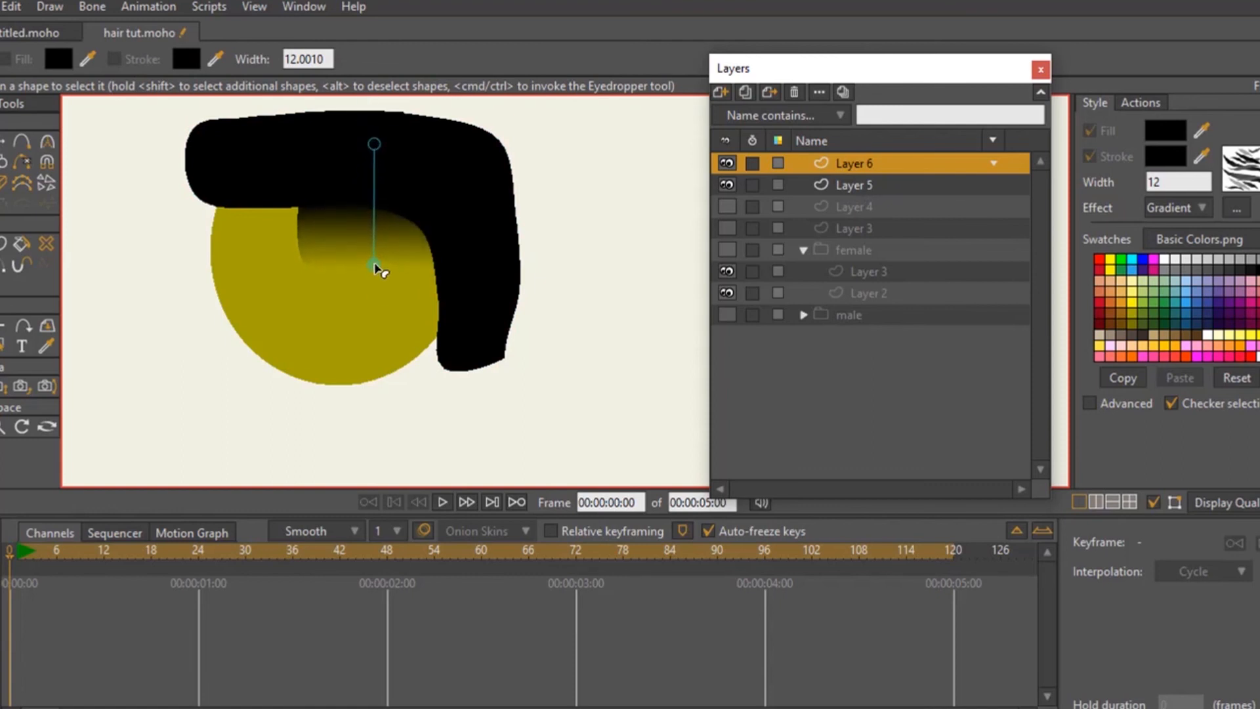
mouse_move(374, 143)
left_mouse_down()
mouse_move(383, 131)
mouse_move(373, 158)
left_mouse_up()
left_click_drag(374, 265, 380, 277)
left_click(376, 187)
left_click(127, 258)
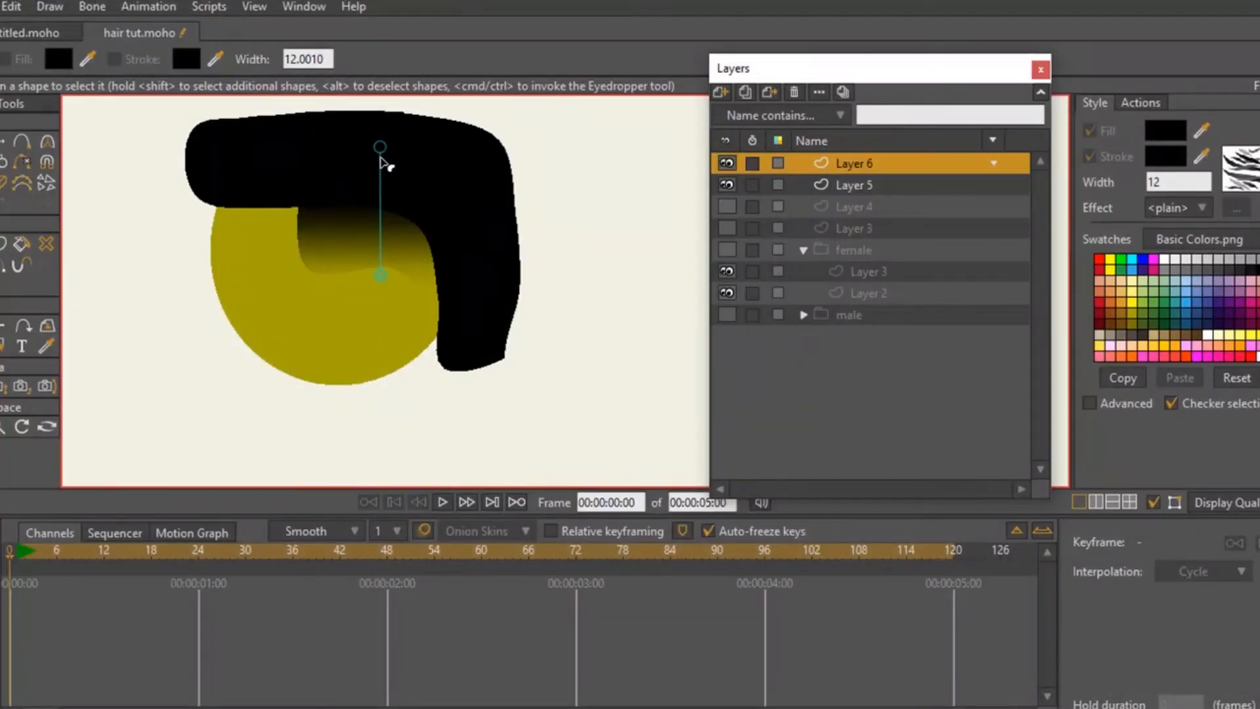
left_click_drag(382, 270, 378, 266)
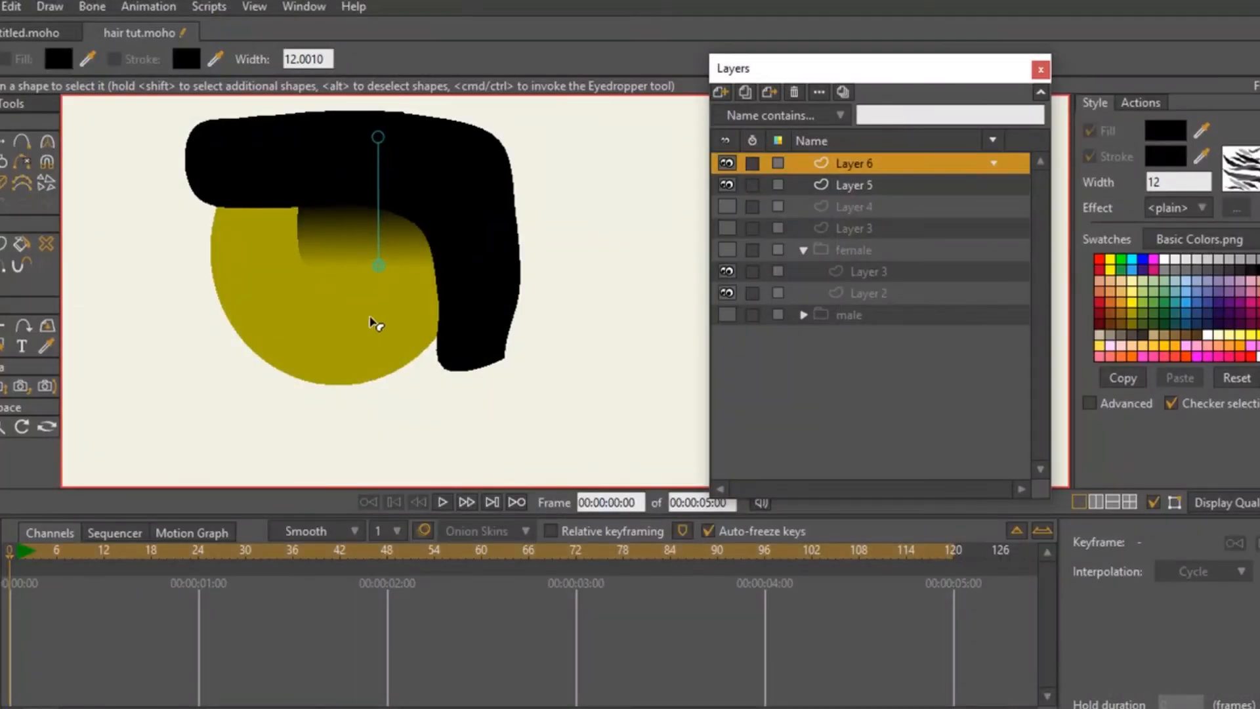
key("ctrl+r")
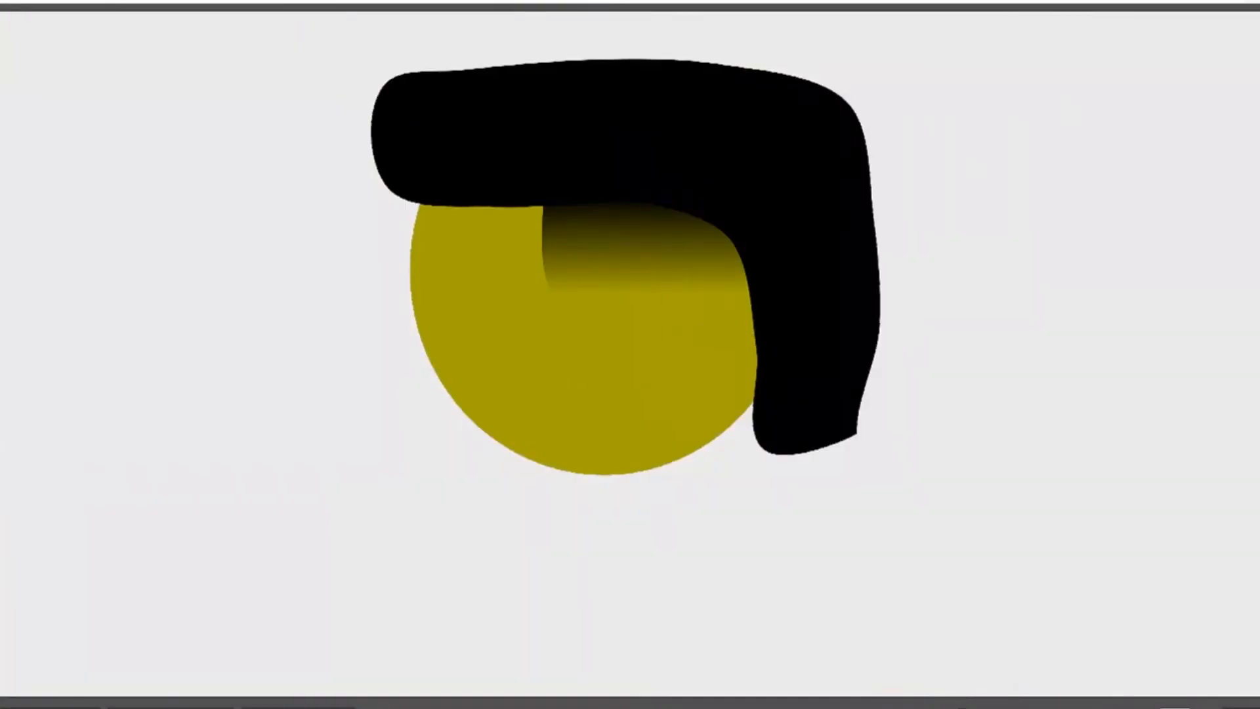
left_click(1254, 2)
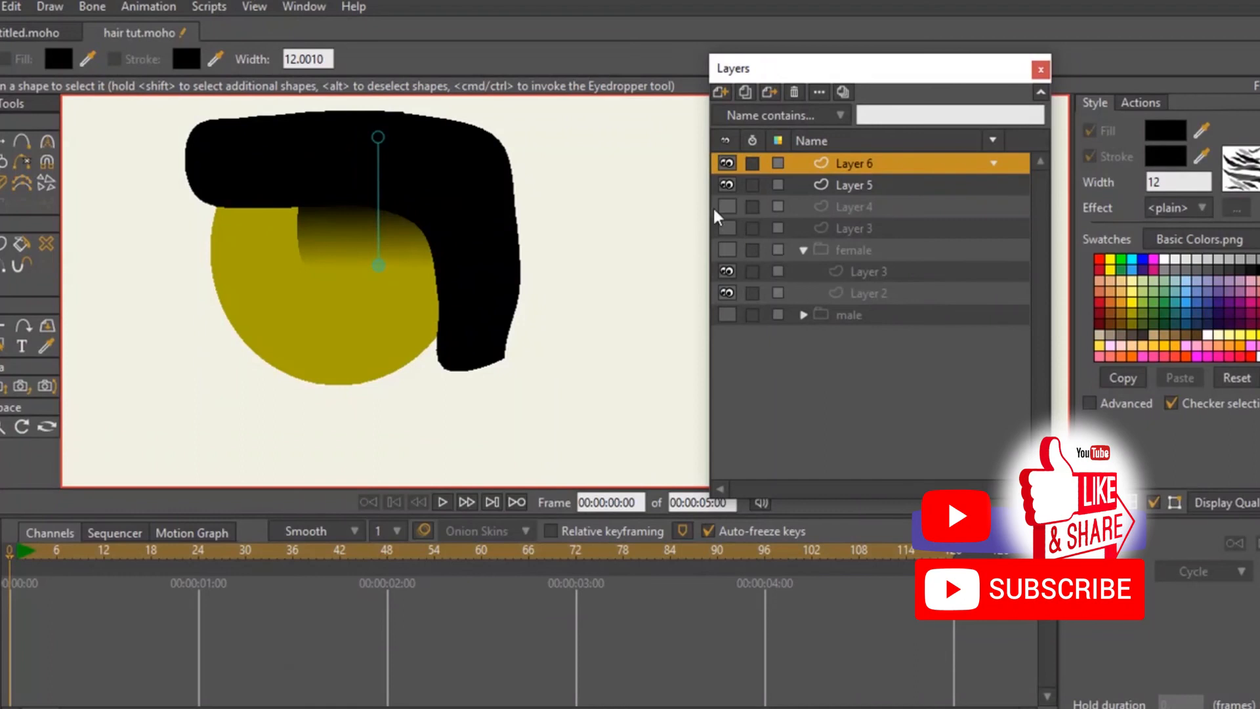
- Hide Layer 6 and Layer 5 and show the earlier head on the top-level Layer 3 and Layer 4
left_click(726, 162)
left_click(726, 185)
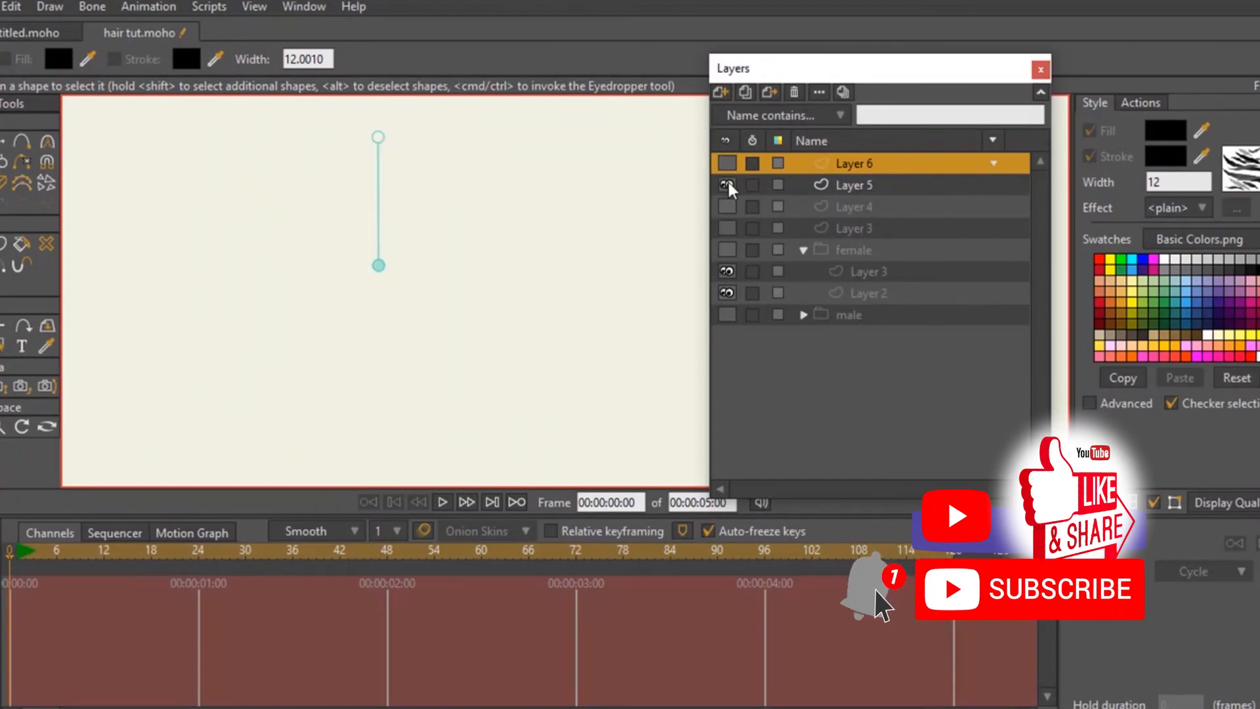
left_click(726, 227)
left_click(726, 206)
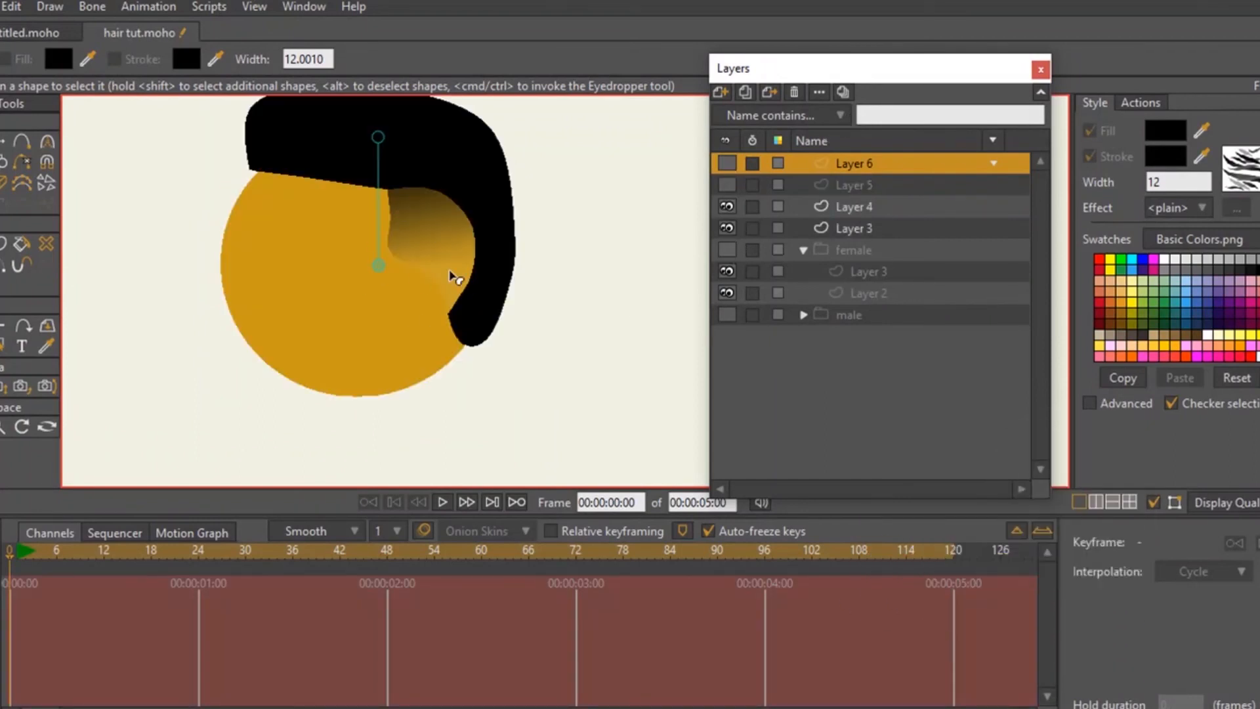